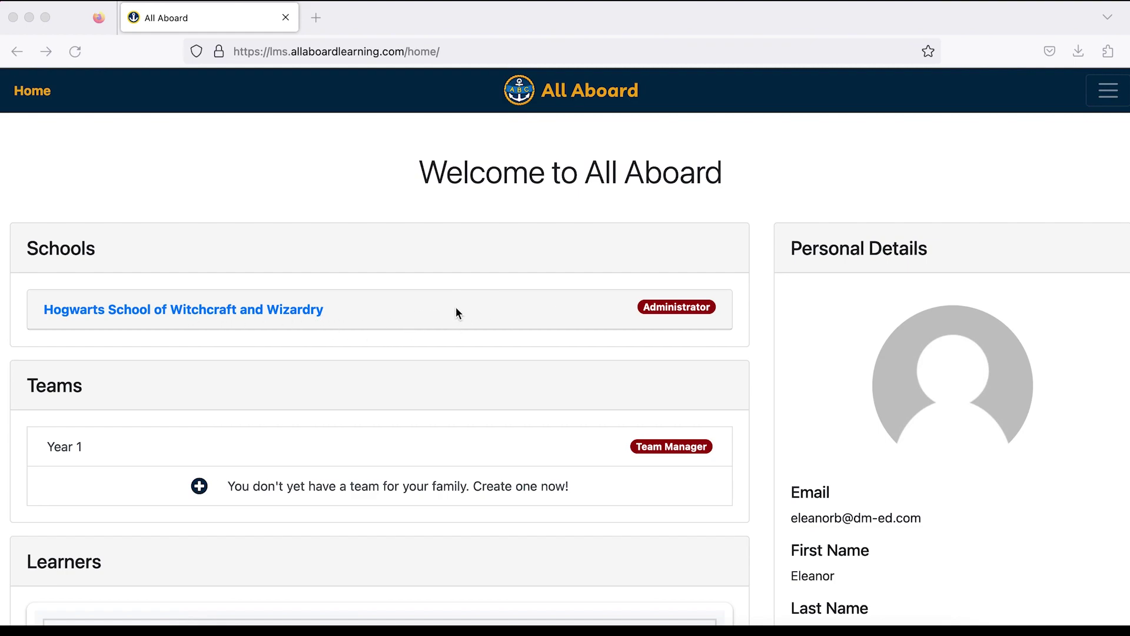
# Reload All Aboard and open the Reception team of the Hogwarts school
pyautogui.click(41, 100)
pyautogui.click(41, 100)
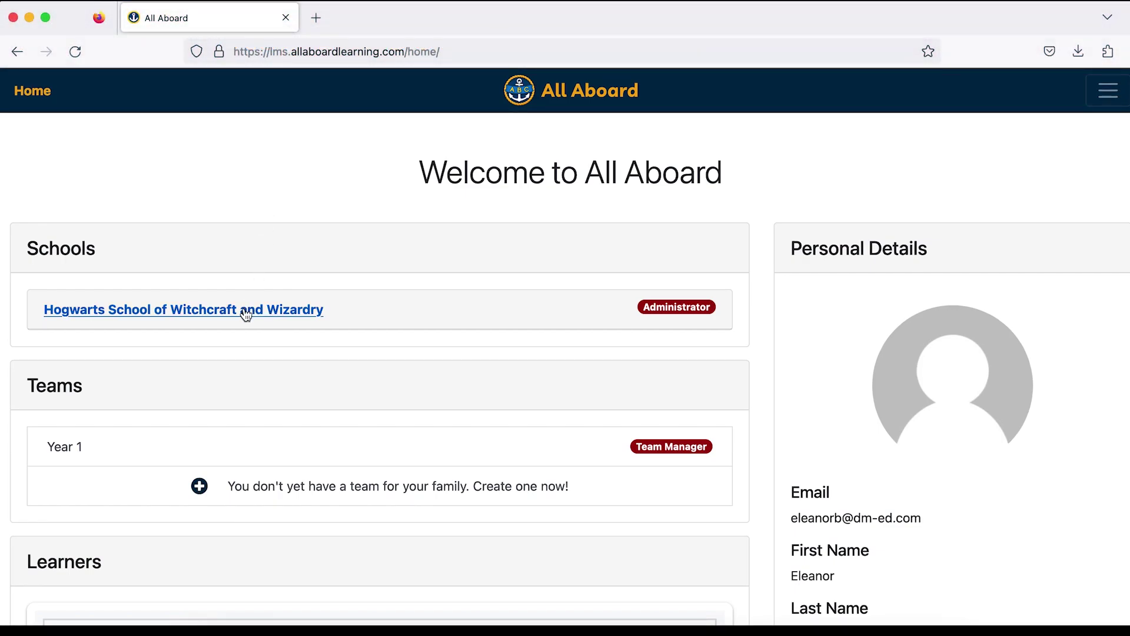
pyautogui.click(246, 311)
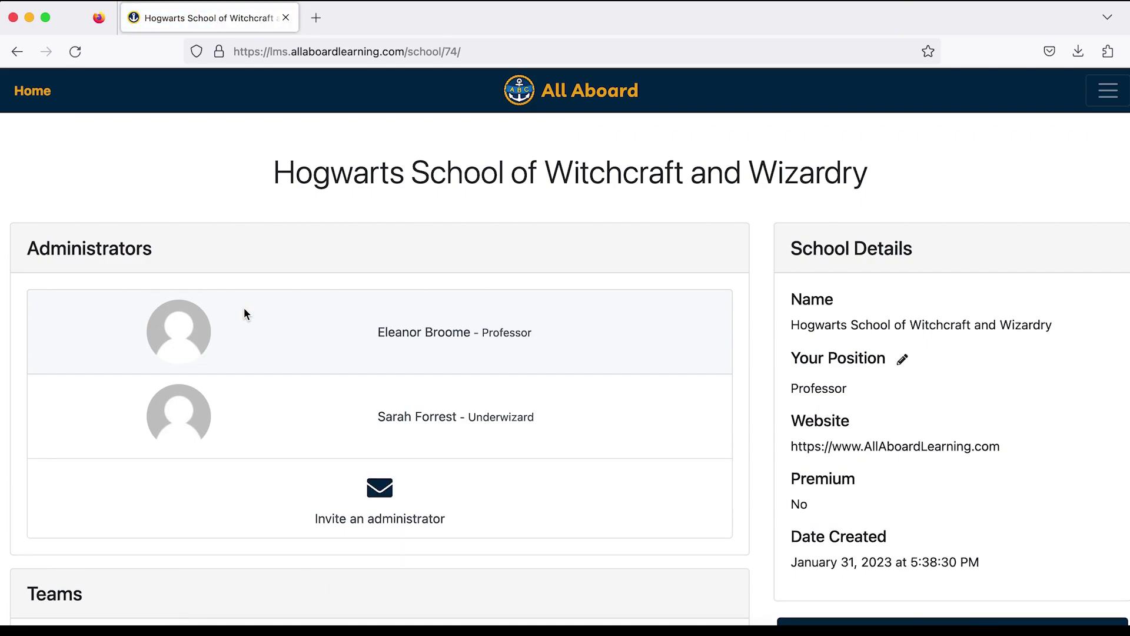
pyautogui.scroll(-5, 244, 313)
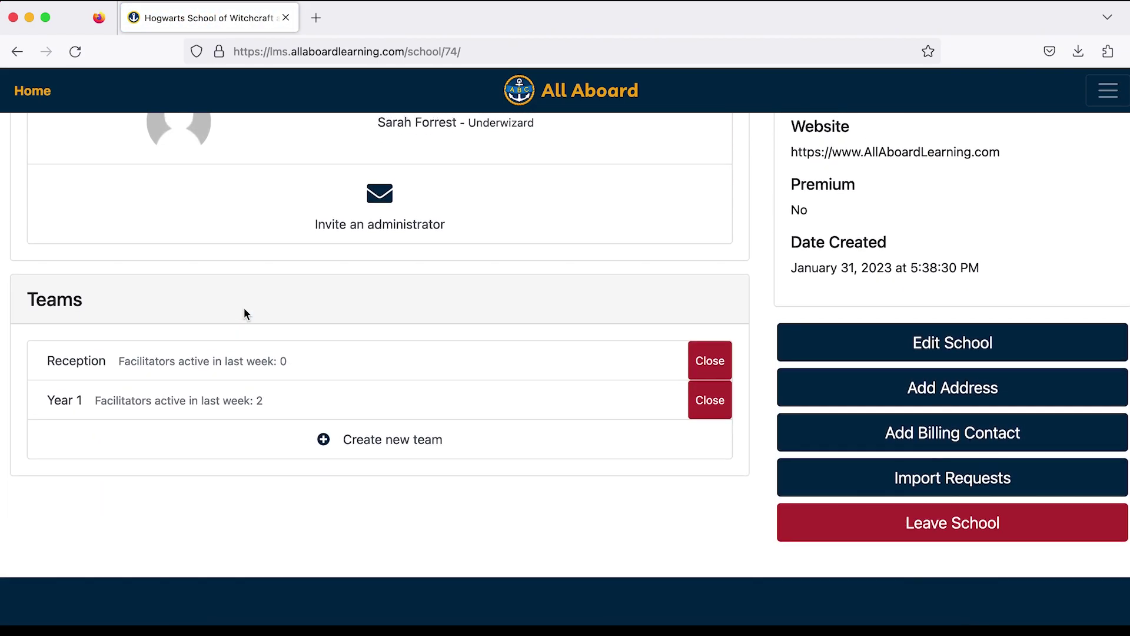
pyautogui.click(215, 369)
# Download the Team Assessment Score Breakdown as CSV and return to the Hogwarts school page
pyautogui.scroll(-10, 450, 452)
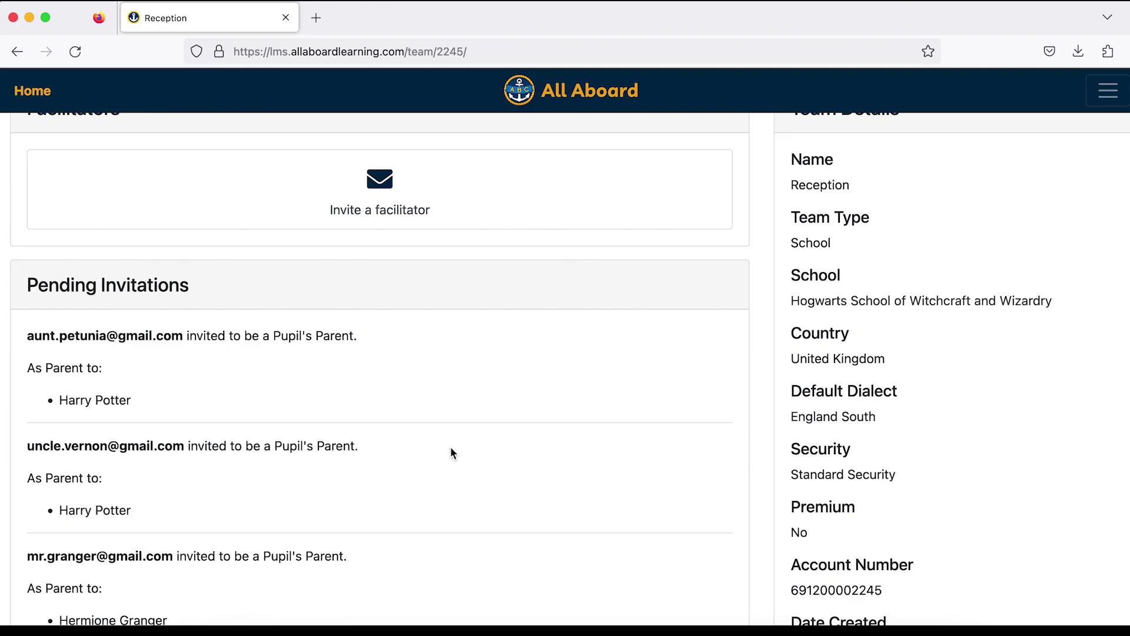
pyautogui.scroll(-10, 451, 448)
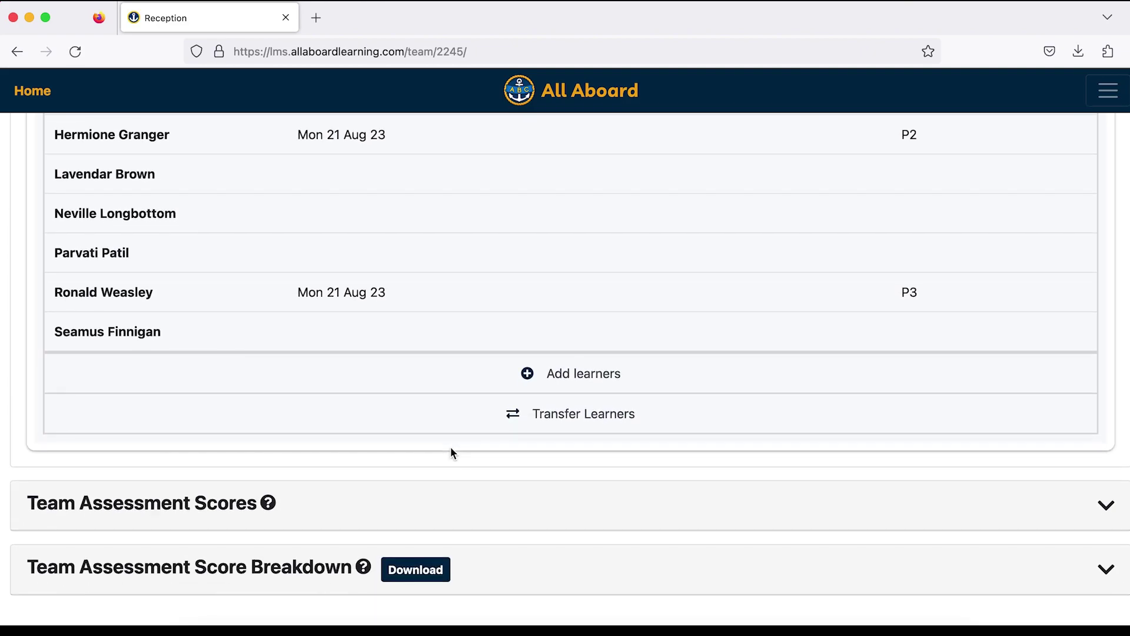
pyautogui.scroll(-1, 451, 452)
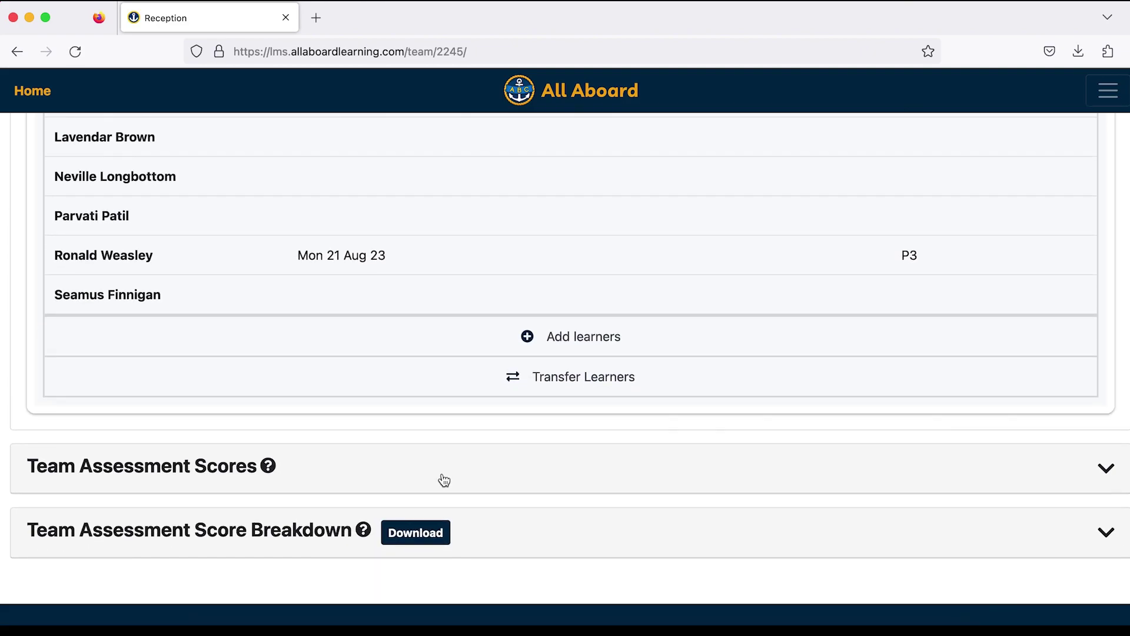
pyautogui.click(415, 534)
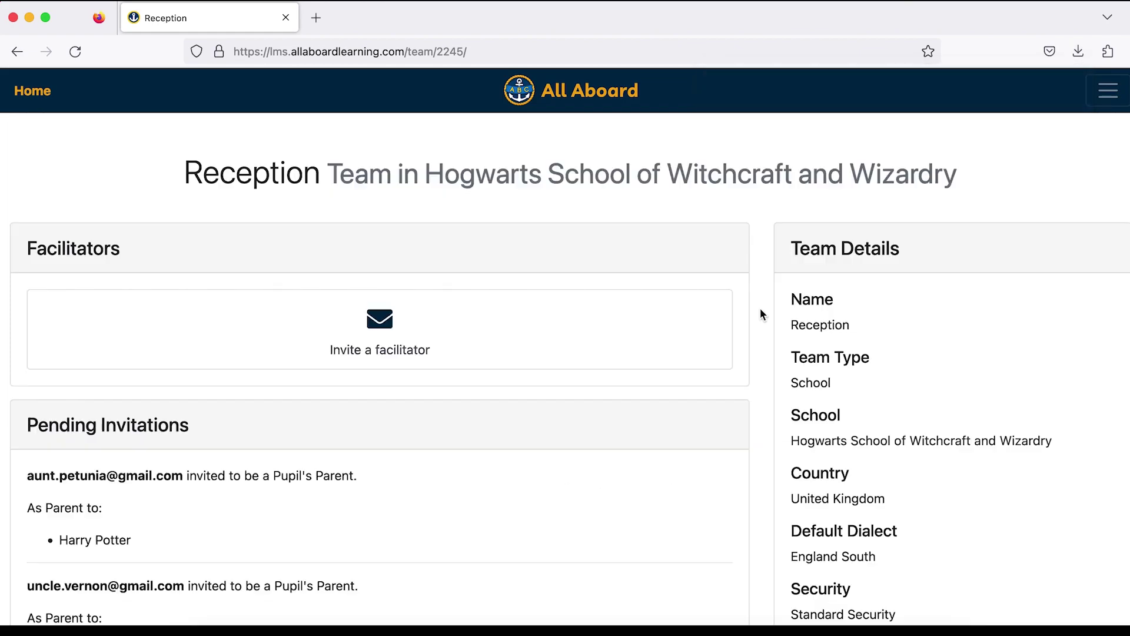
pyautogui.click(731, 176)
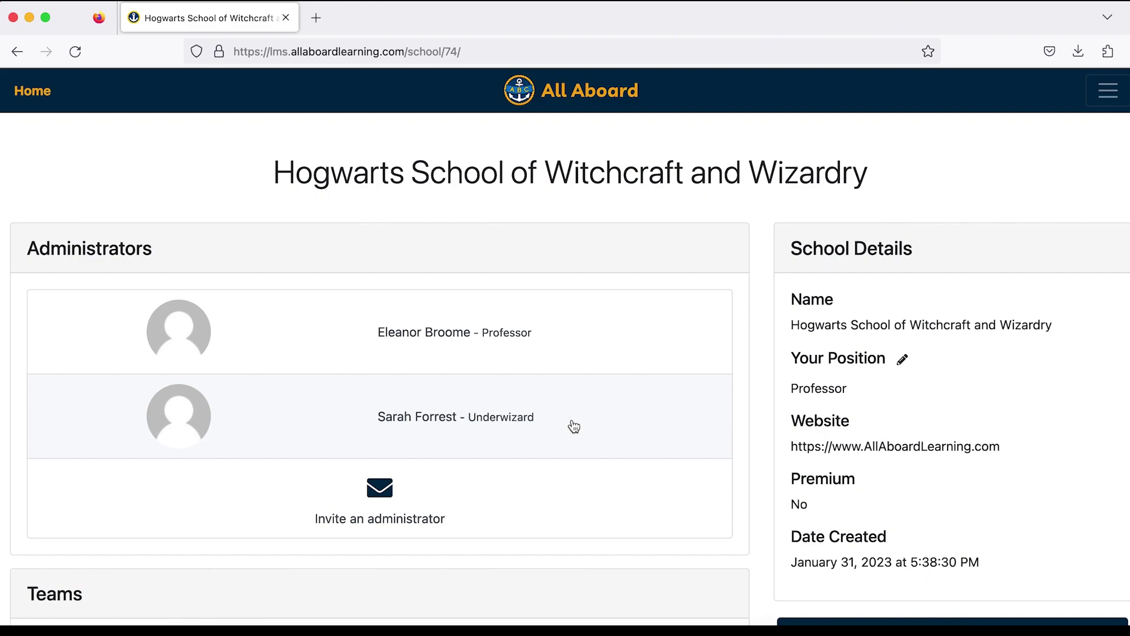
# Create a new team named 'Year 2' in the school
pyautogui.scroll(-5, 574, 426)
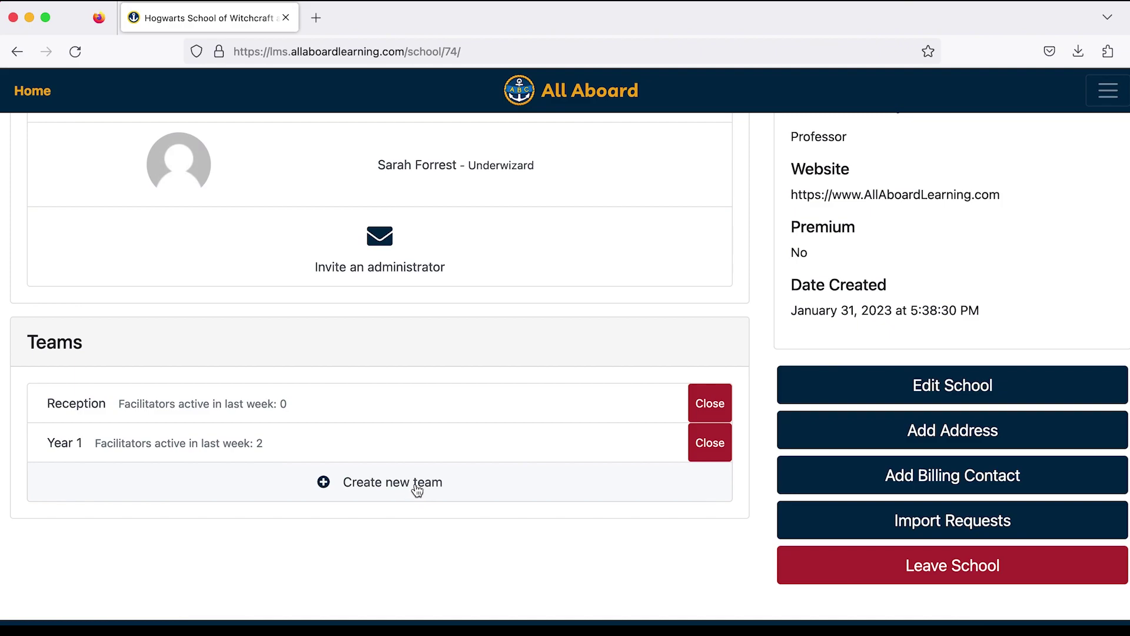
pyautogui.click(417, 490)
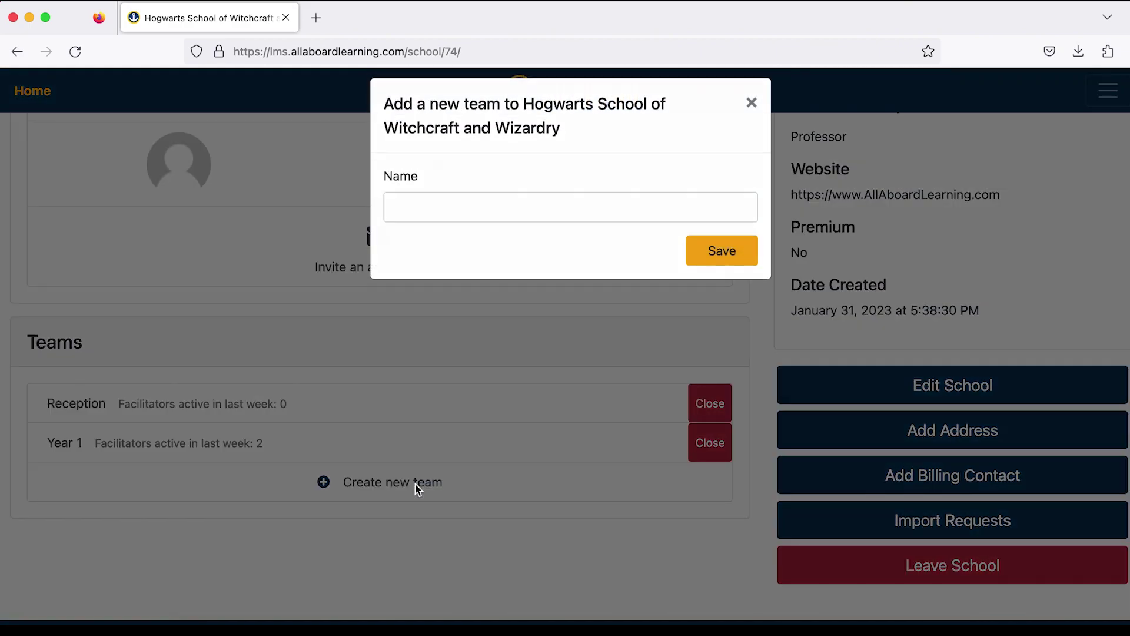
pyautogui.click(435, 221)
pyautogui.write('Year 2')
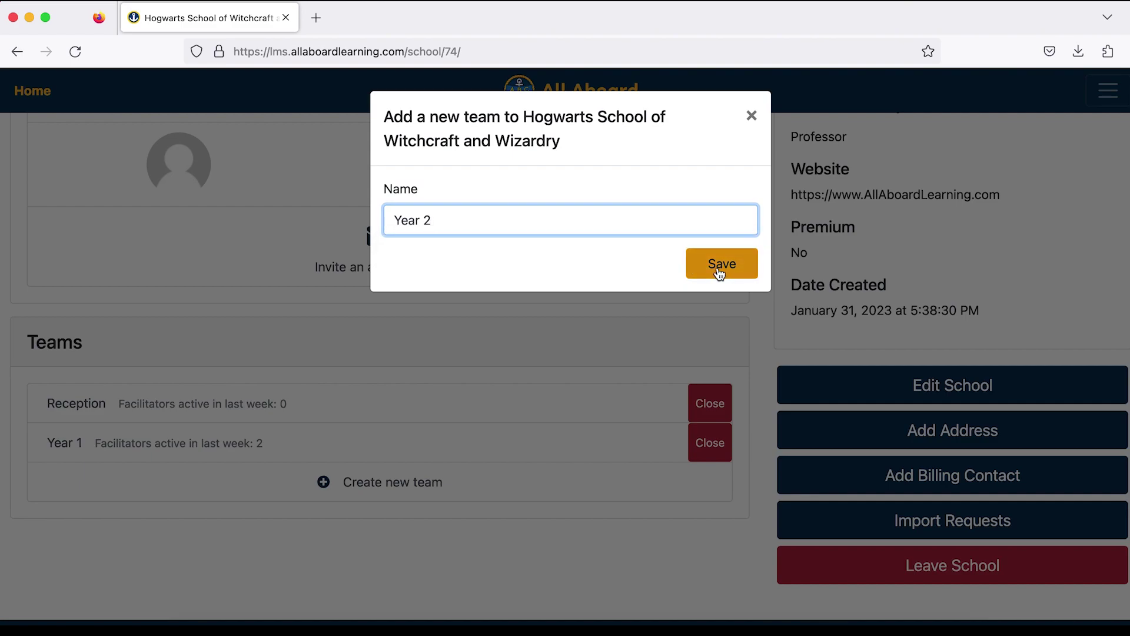
pyautogui.click(717, 265)
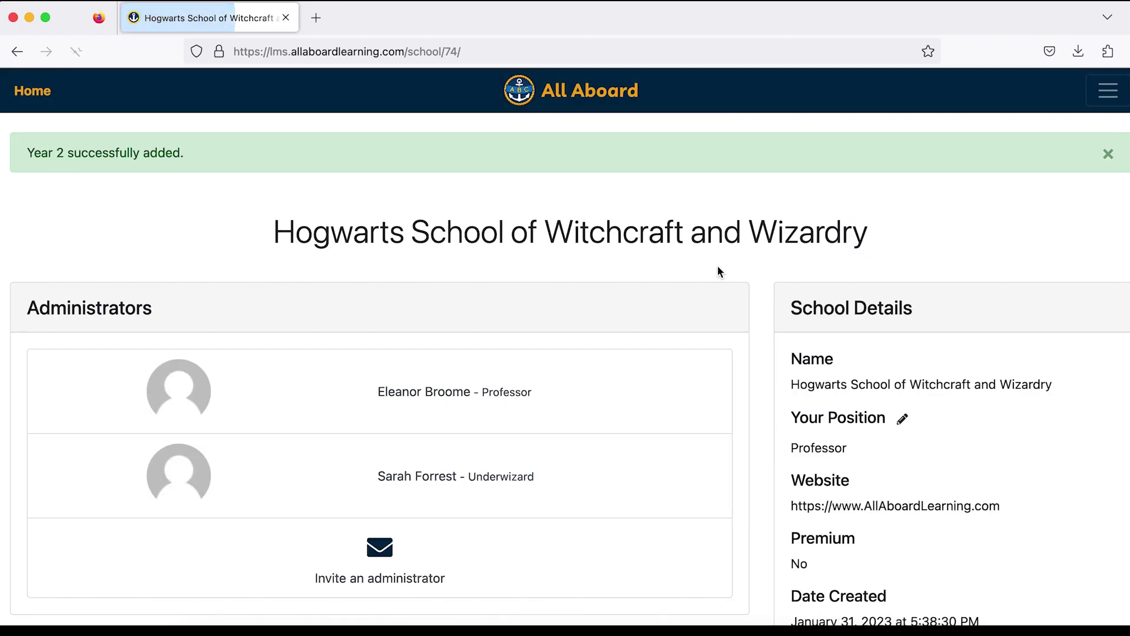
# Remove premium status from Year 2, then open the Year 1 team page
pyautogui.scroll(-5, 717, 265)
pyautogui.scroll(-3, 717, 271)
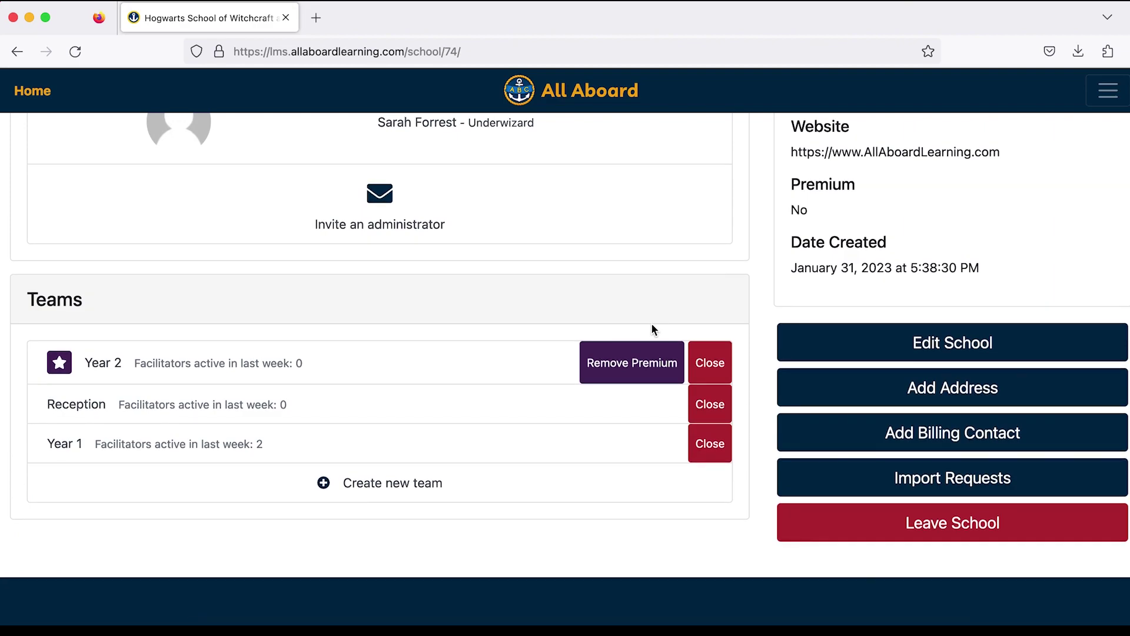
pyautogui.click(624, 365)
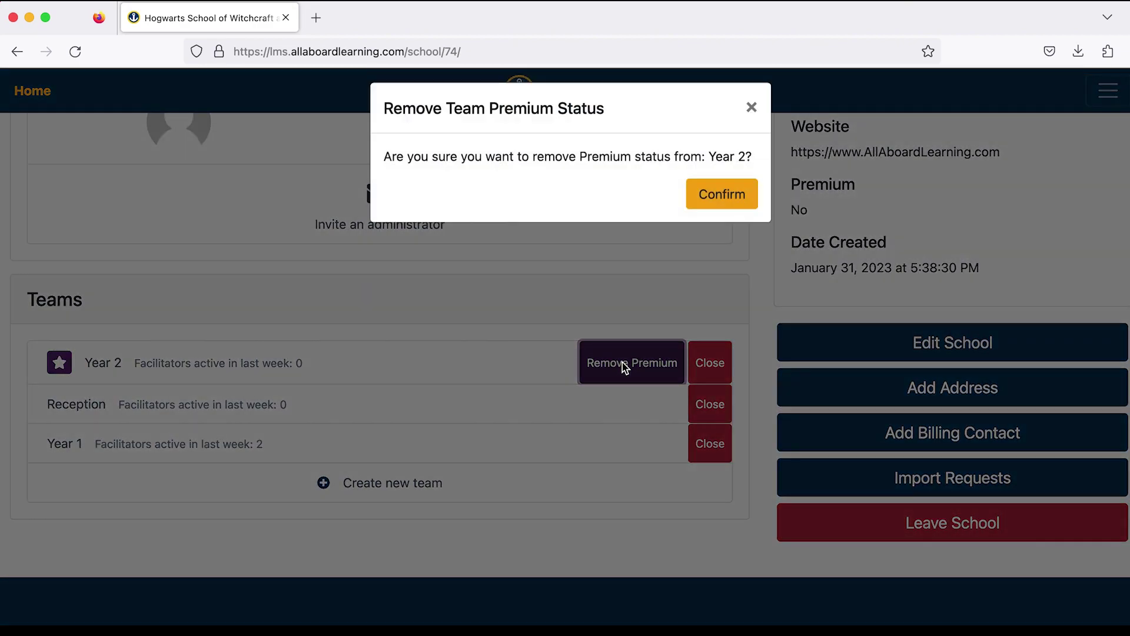
pyautogui.click(718, 202)
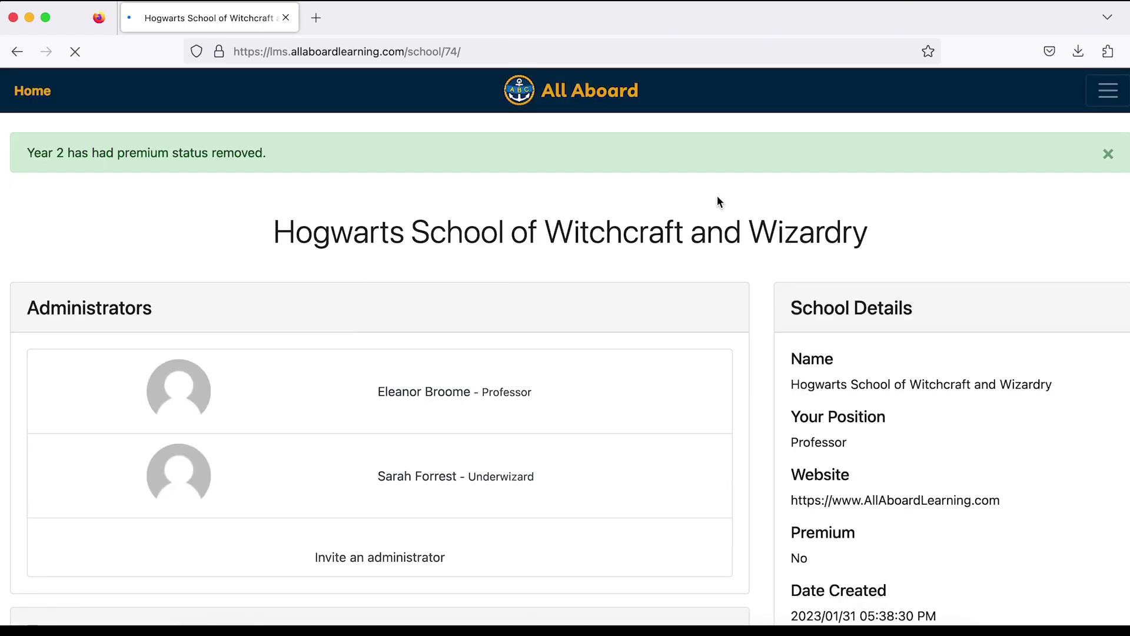
pyautogui.scroll(-5, 627, 490)
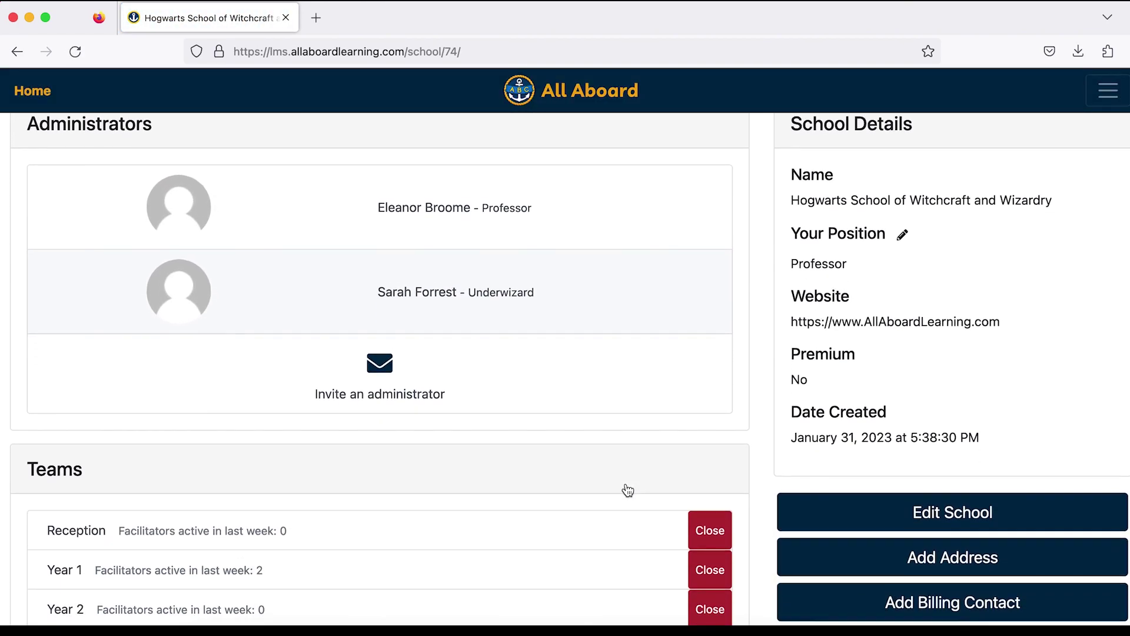
pyautogui.scroll(-1, 626, 486)
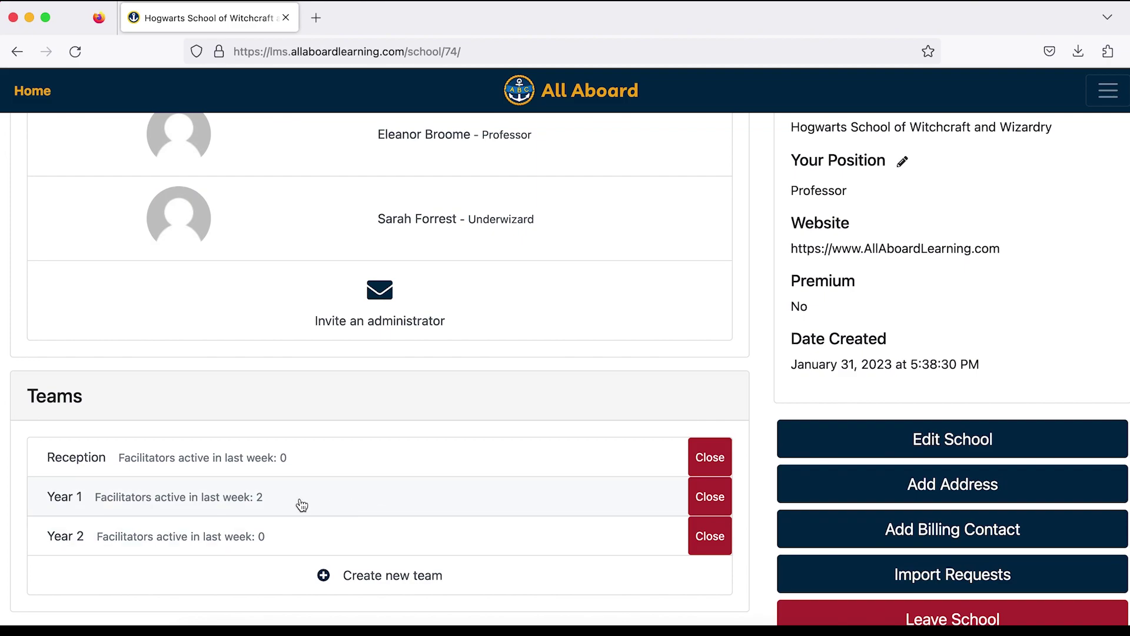
pyautogui.click(275, 505)
# Start a learner transfer from Year 1 and select the last two learners
pyautogui.scroll(-3, 595, 449)
pyautogui.scroll(-12, 596, 449)
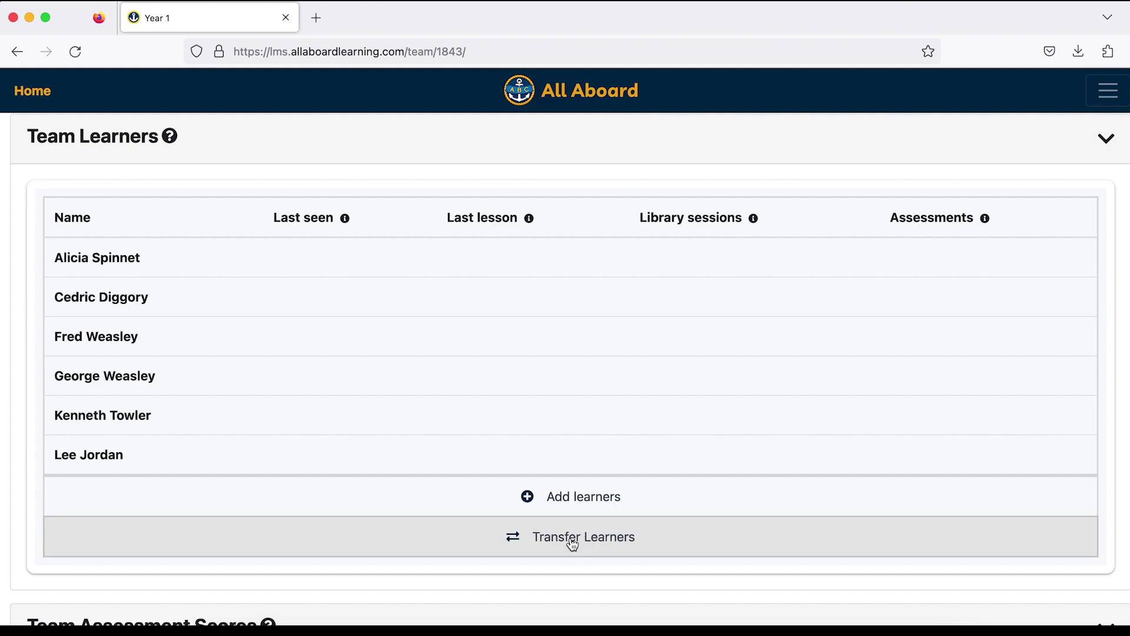
pyautogui.click(573, 543)
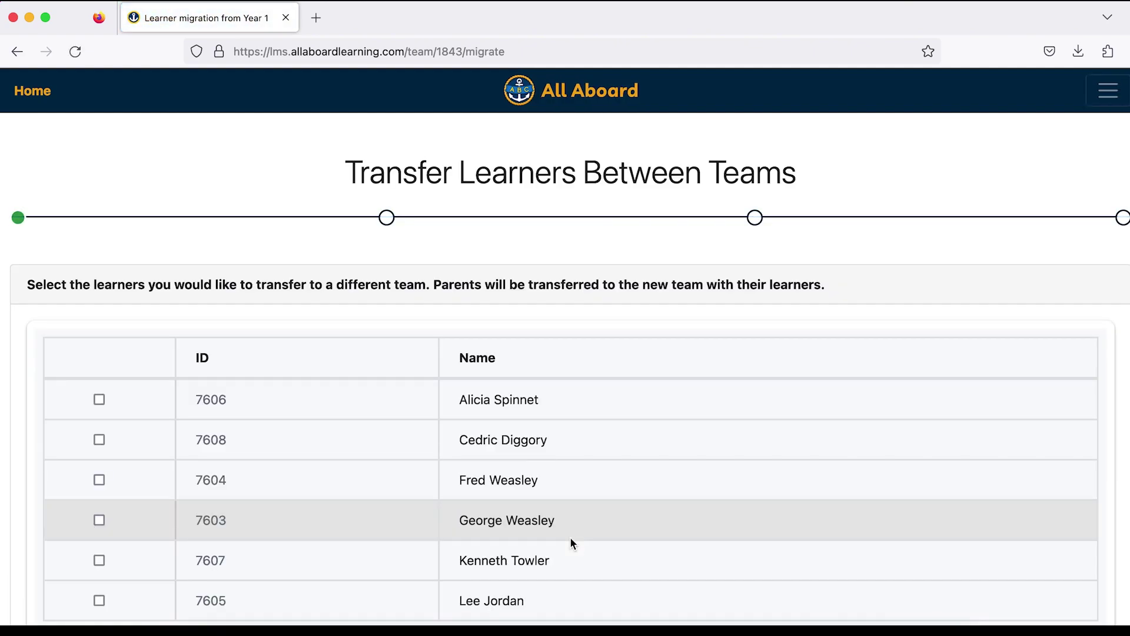
pyautogui.scroll(-1, 572, 542)
pyautogui.scroll(-2, 570, 537)
pyautogui.click(99, 491)
pyautogui.click(99, 531)
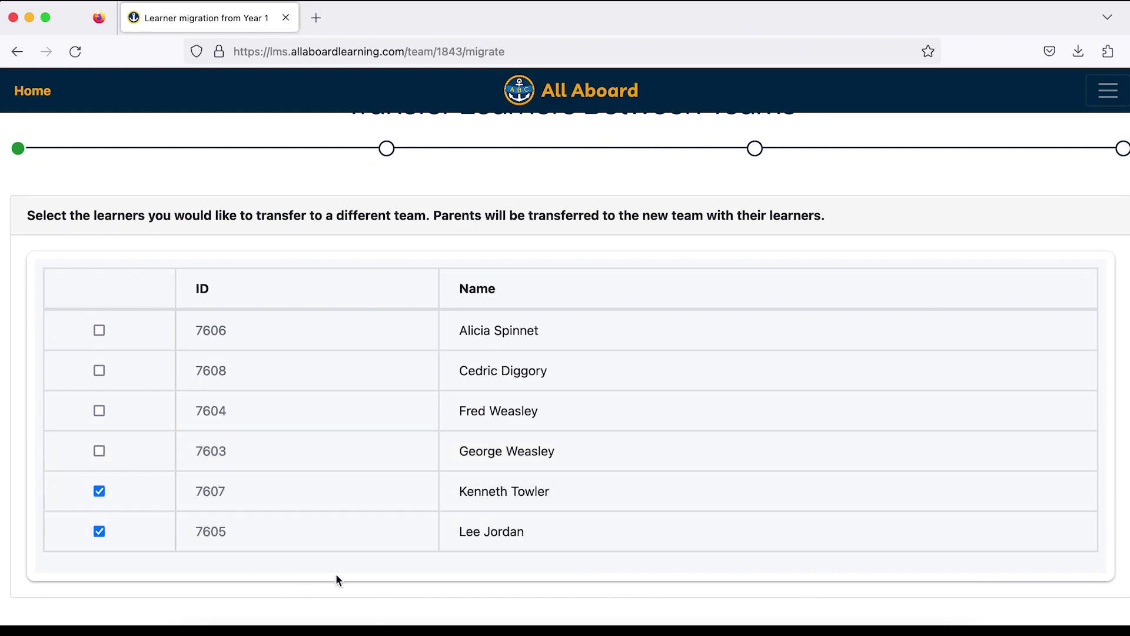
pyautogui.scroll(-3, 378, 598)
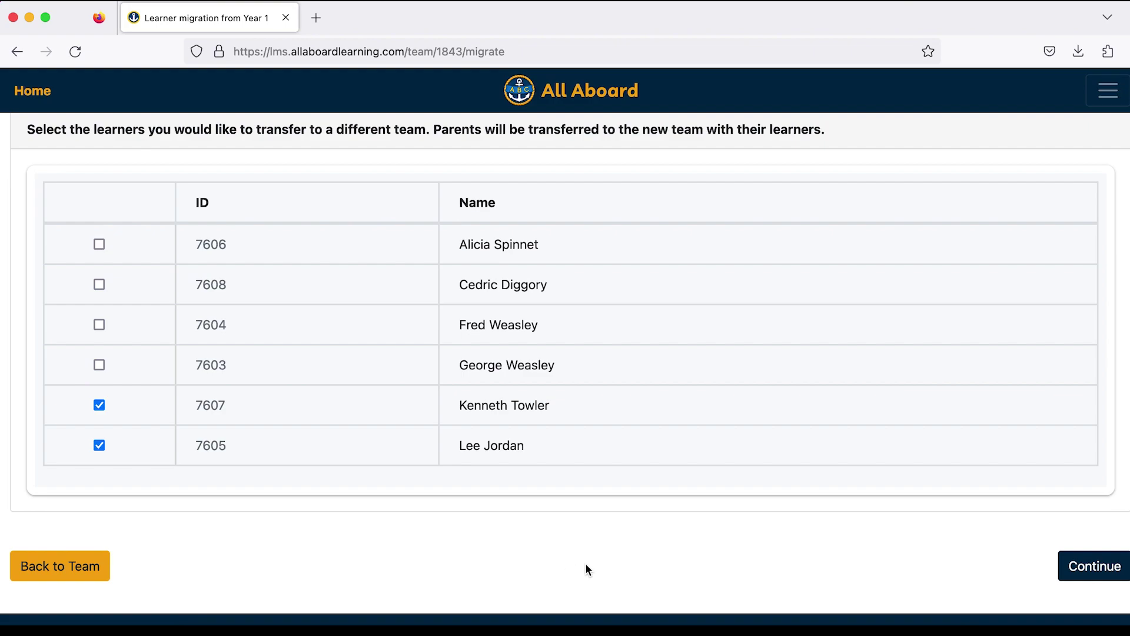
# Transfer both learners to Year 2 and return to the Year 1 team page
pyautogui.click(1083, 567)
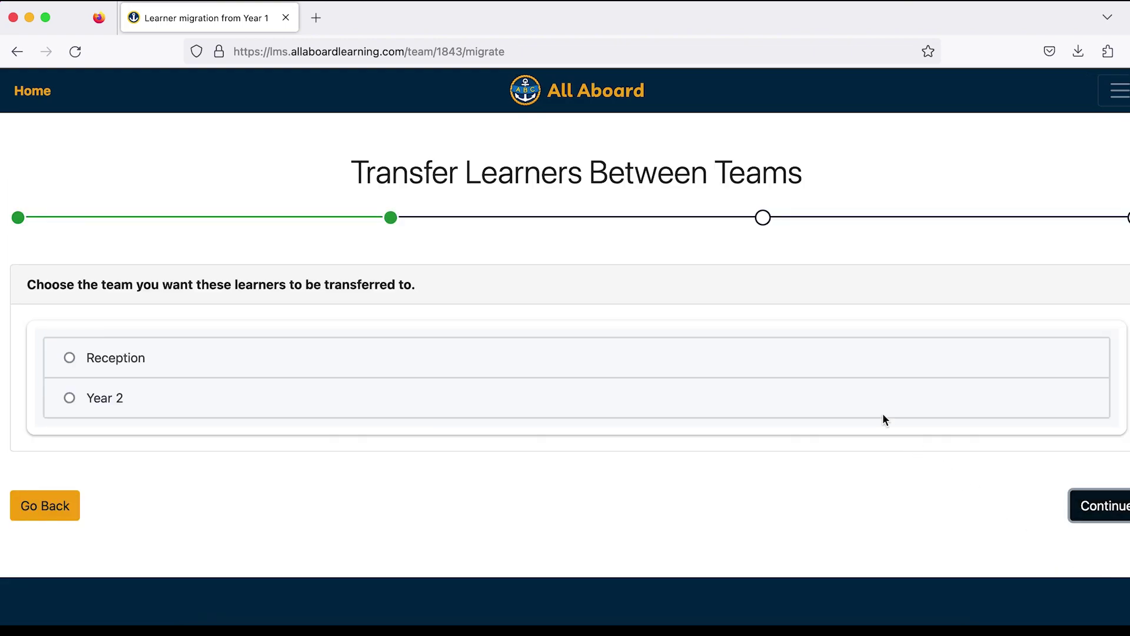
pyautogui.click(866, 398)
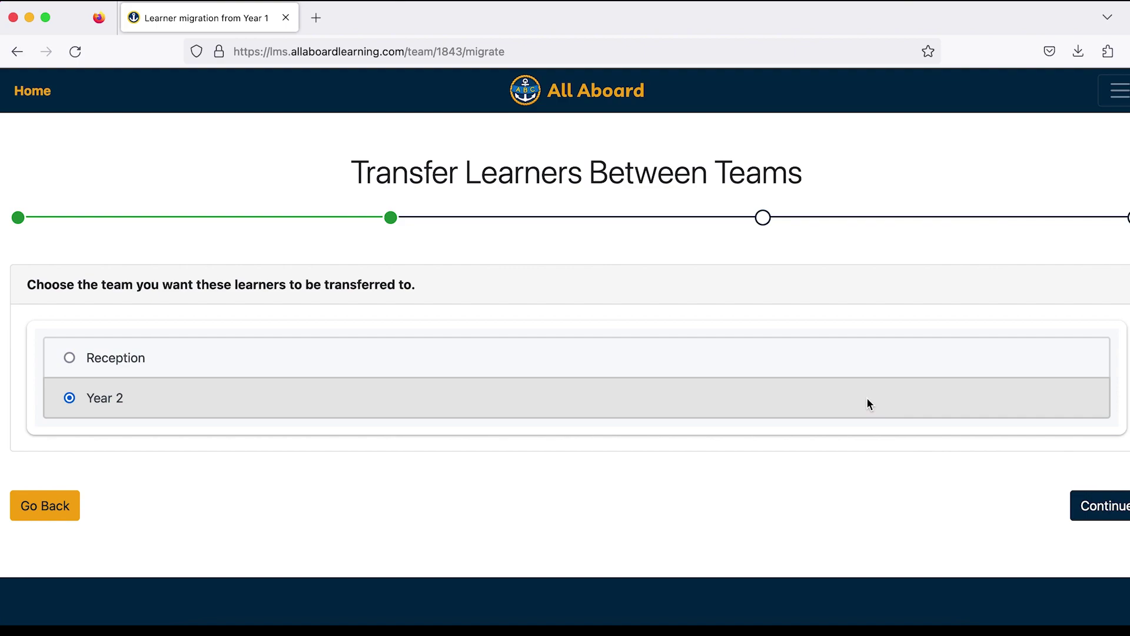
pyautogui.click(1116, 508)
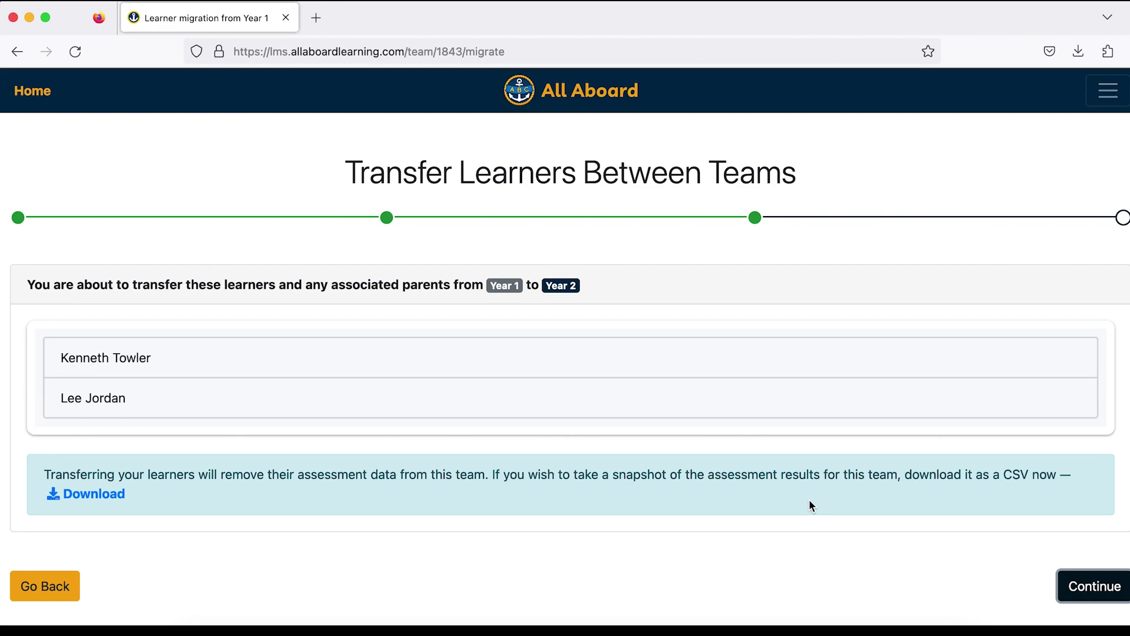
pyautogui.click(1107, 599)
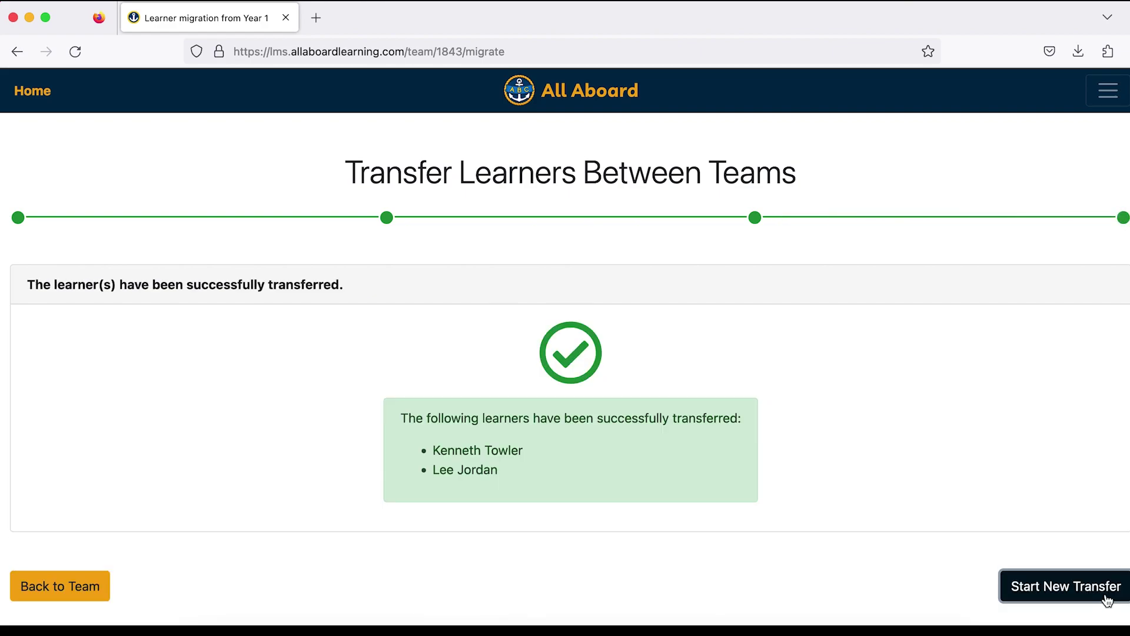
pyautogui.click(86, 596)
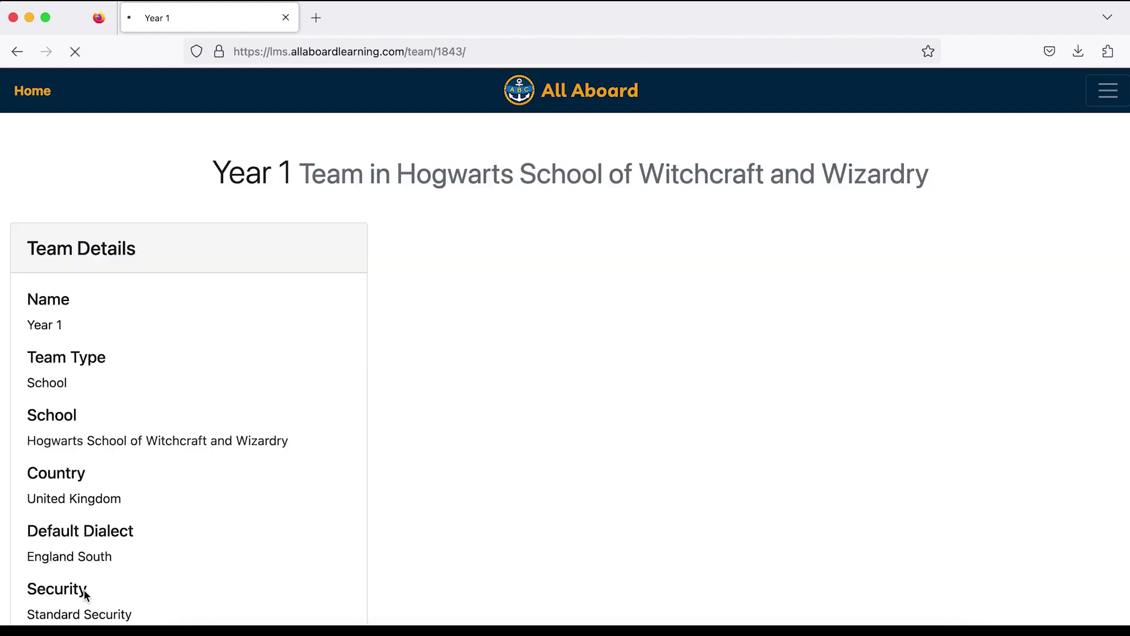
pyautogui.scroll(-7, 421, 542)
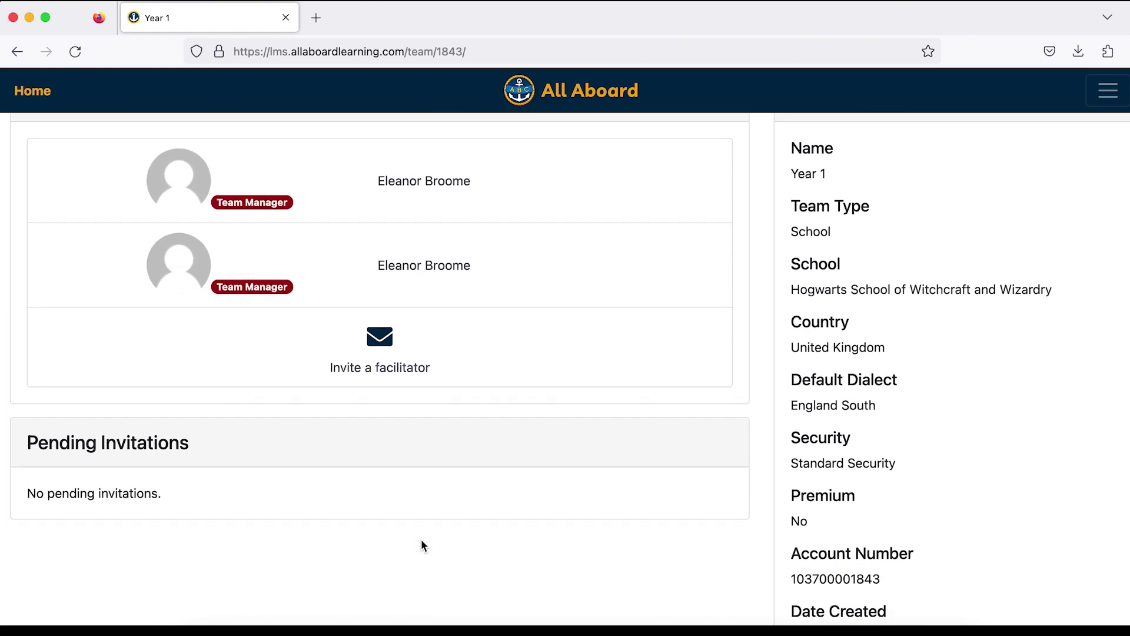
pyautogui.scroll(-7, 422, 546)
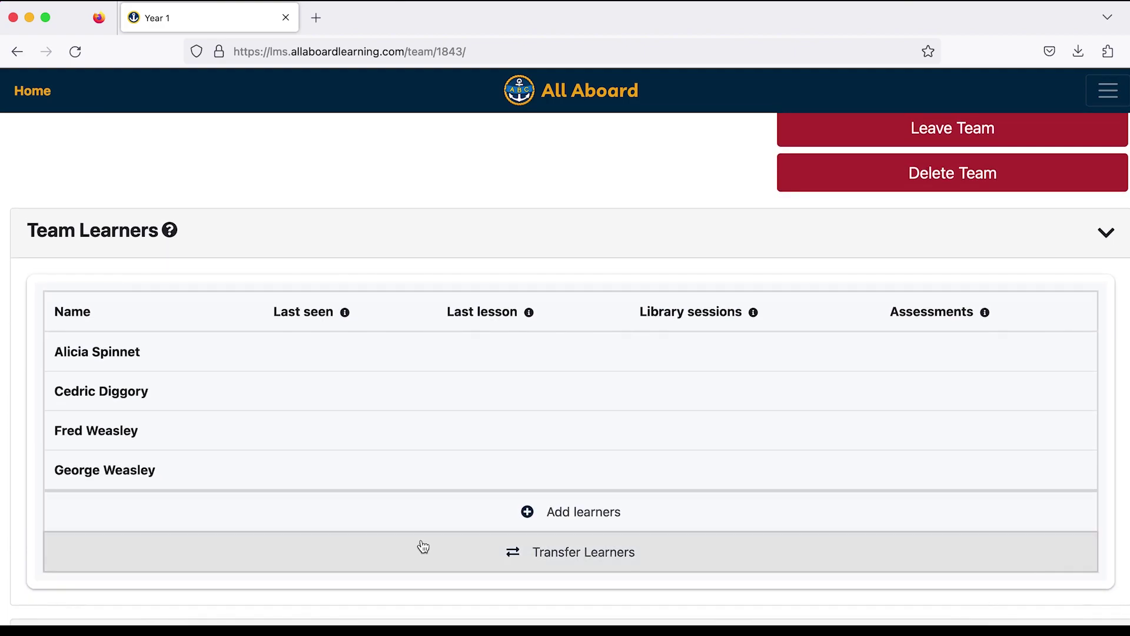
# Go back to the Hogwarts School of Witchcraft and Wizardry page
pyautogui.scroll(-1, 468, 598)
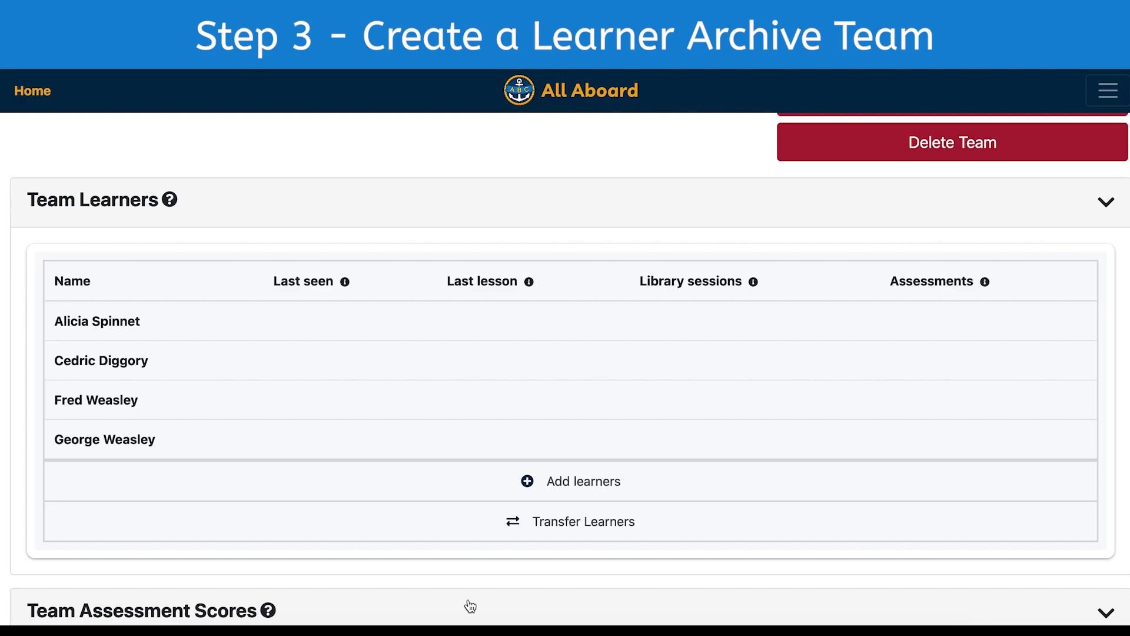
pyautogui.scroll(7, 563, 307)
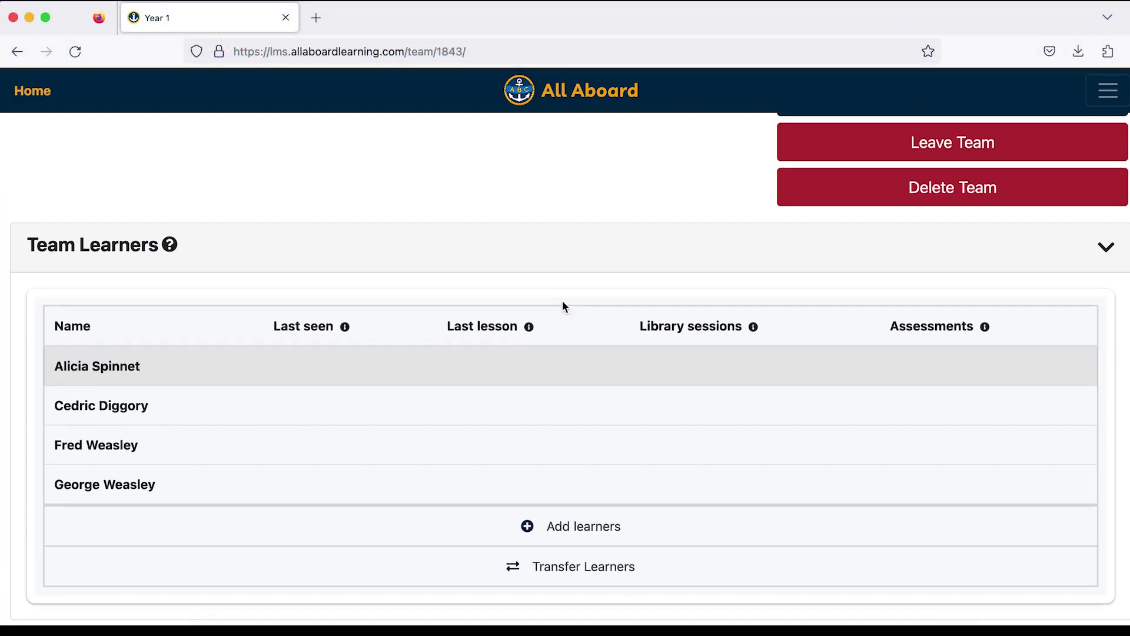
pyautogui.scroll(7, 563, 306)
pyautogui.click(634, 187)
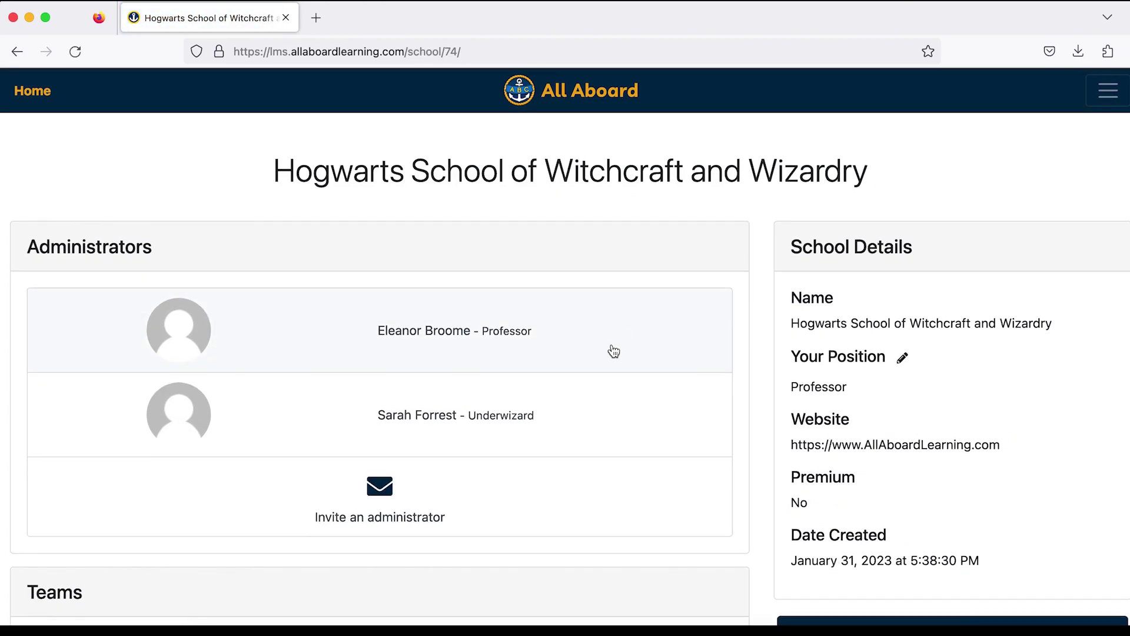
pyautogui.scroll(-3, 612, 351)
pyautogui.scroll(-2, 614, 351)
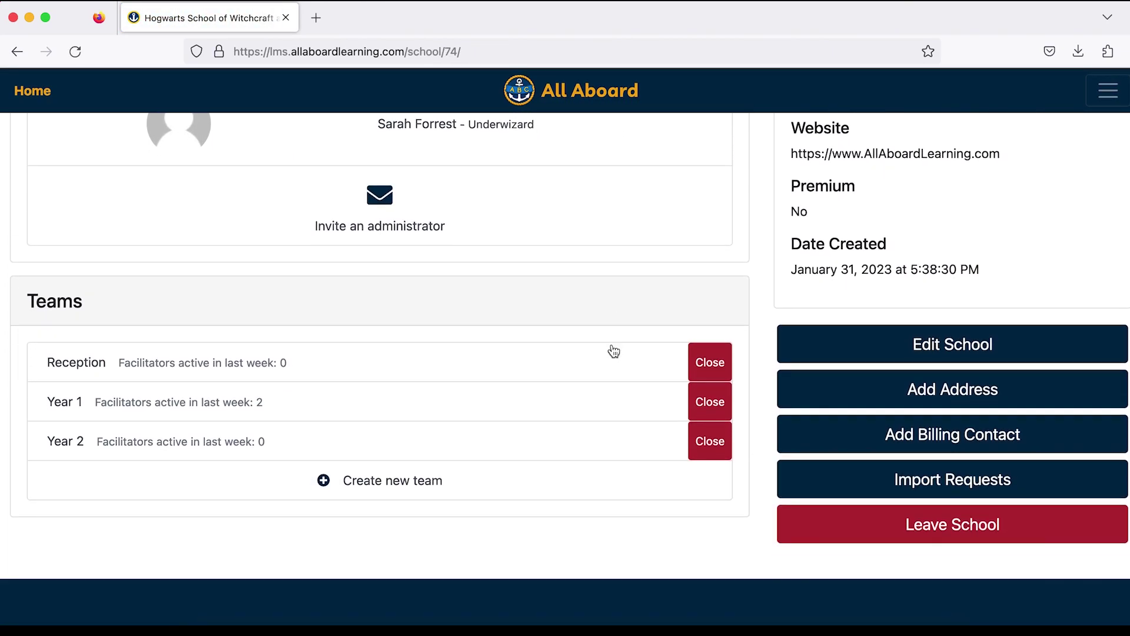
# Create a team named 'Archive 2023' from the name suggestion, then reopen Year 1
pyautogui.click(376, 481)
pyautogui.click(405, 221)
pyautogui.write('Arc')
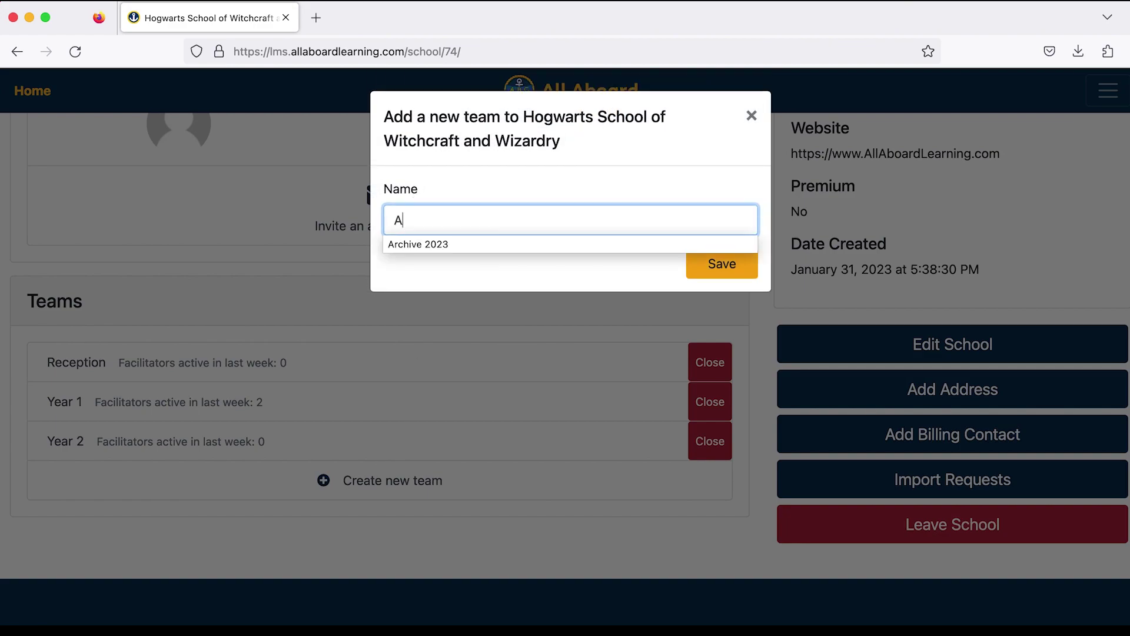
pyautogui.click(415, 244)
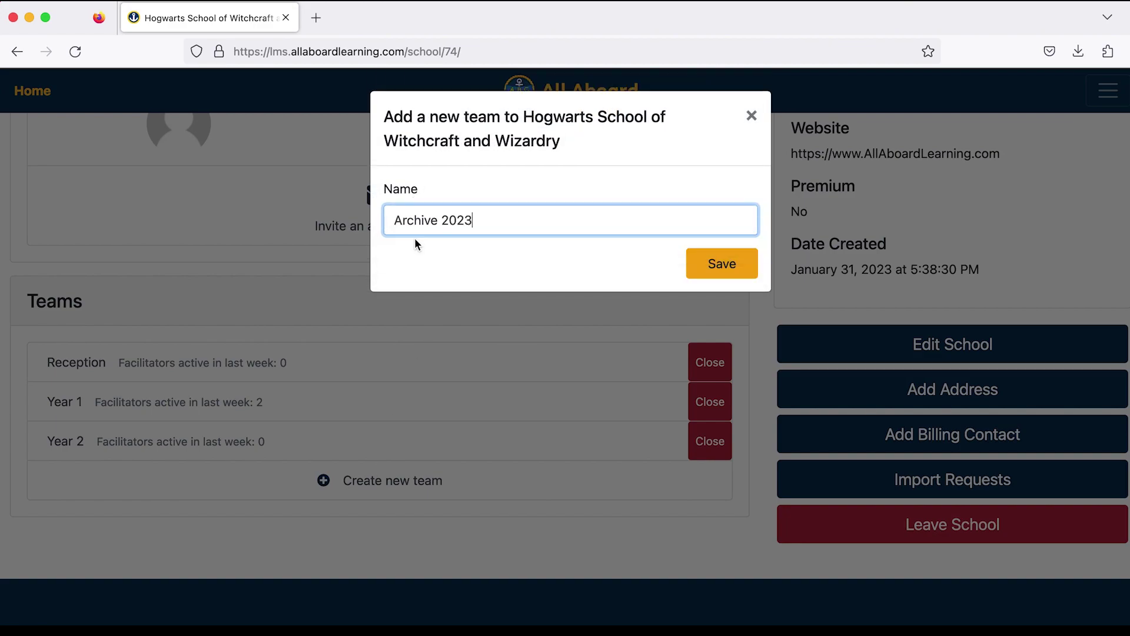
pyautogui.click(738, 264)
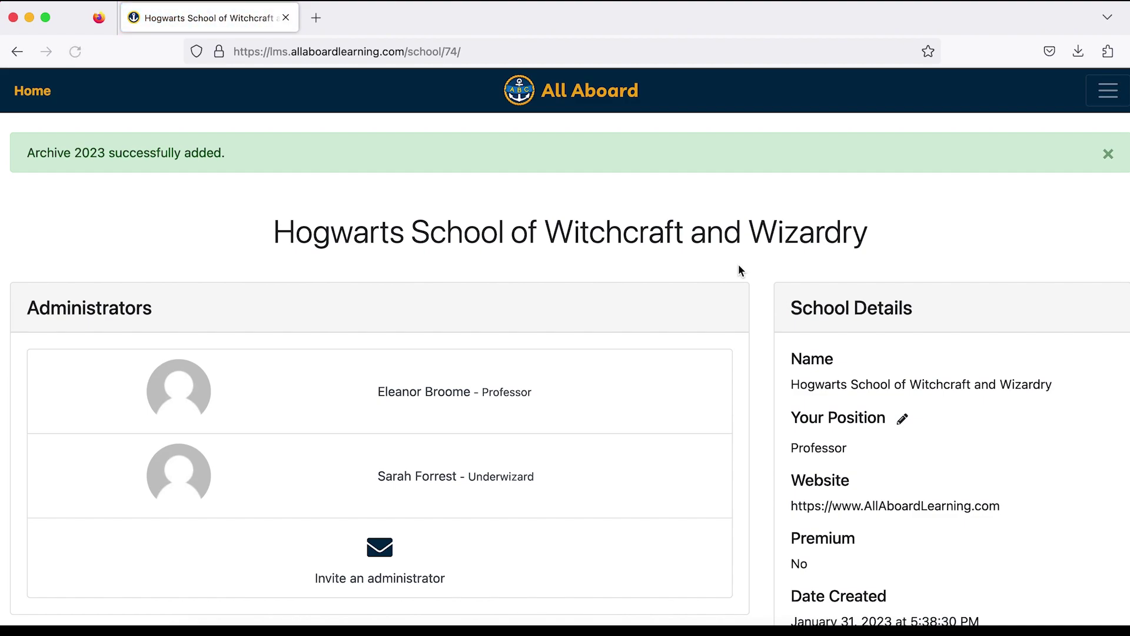
pyautogui.scroll(-2, 739, 265)
pyautogui.scroll(-5, 738, 271)
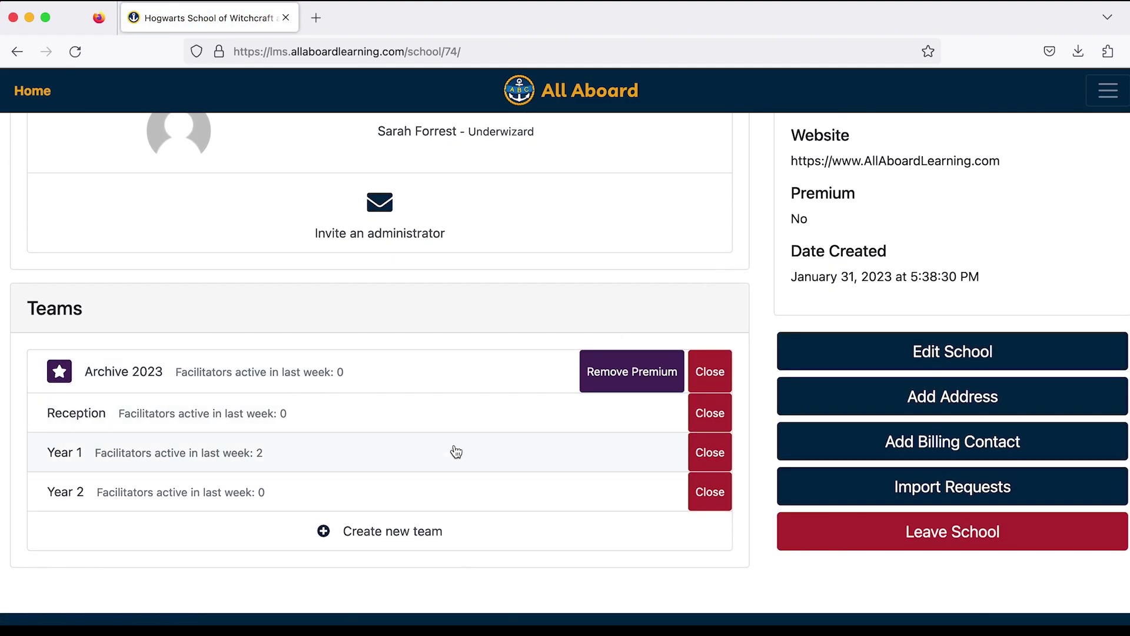
pyautogui.click(445, 461)
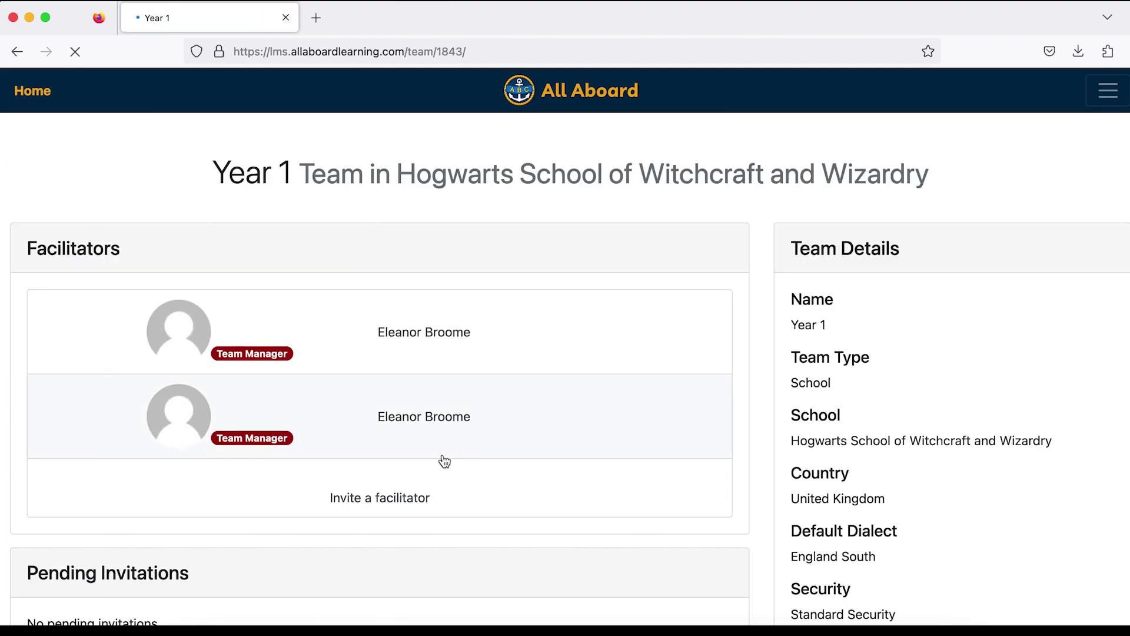
# Begin transferring learners out of Year 1 and tick its learners
pyautogui.scroll(-5, 444, 461)
pyautogui.scroll(-9, 444, 461)
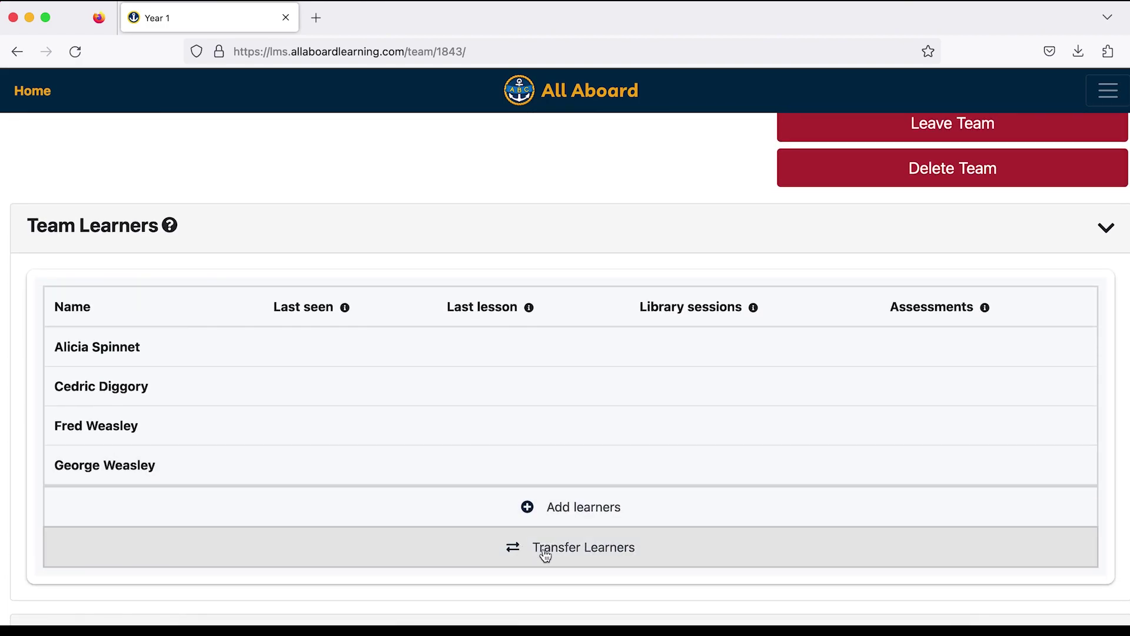
pyautogui.click(545, 553)
pyautogui.scroll(-1, 545, 555)
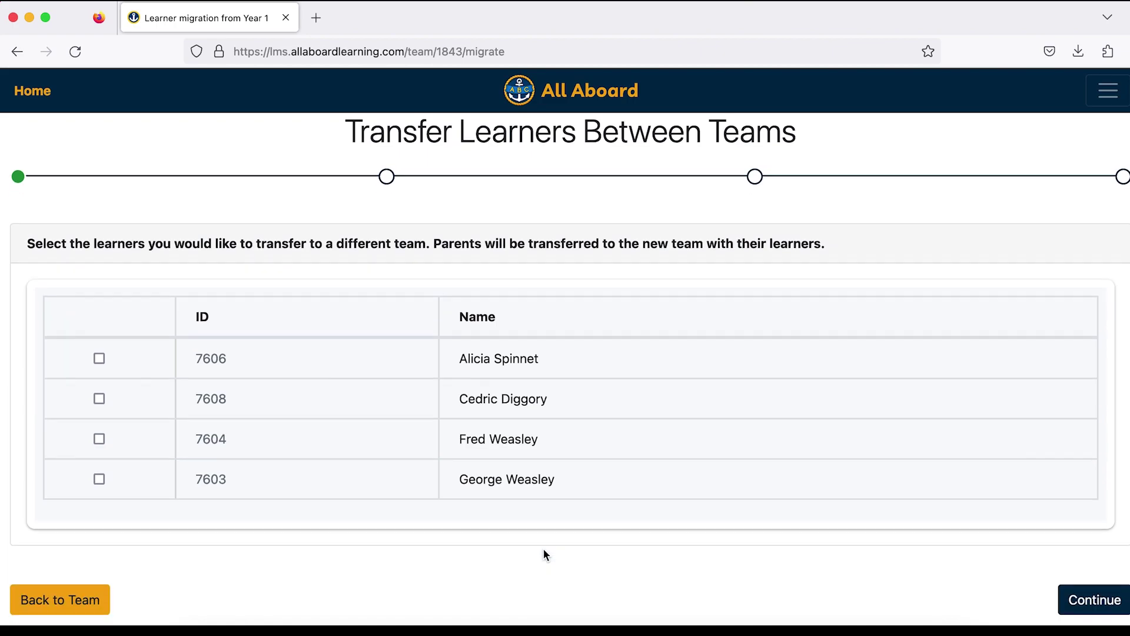
pyautogui.click(100, 357)
pyautogui.click(99, 397)
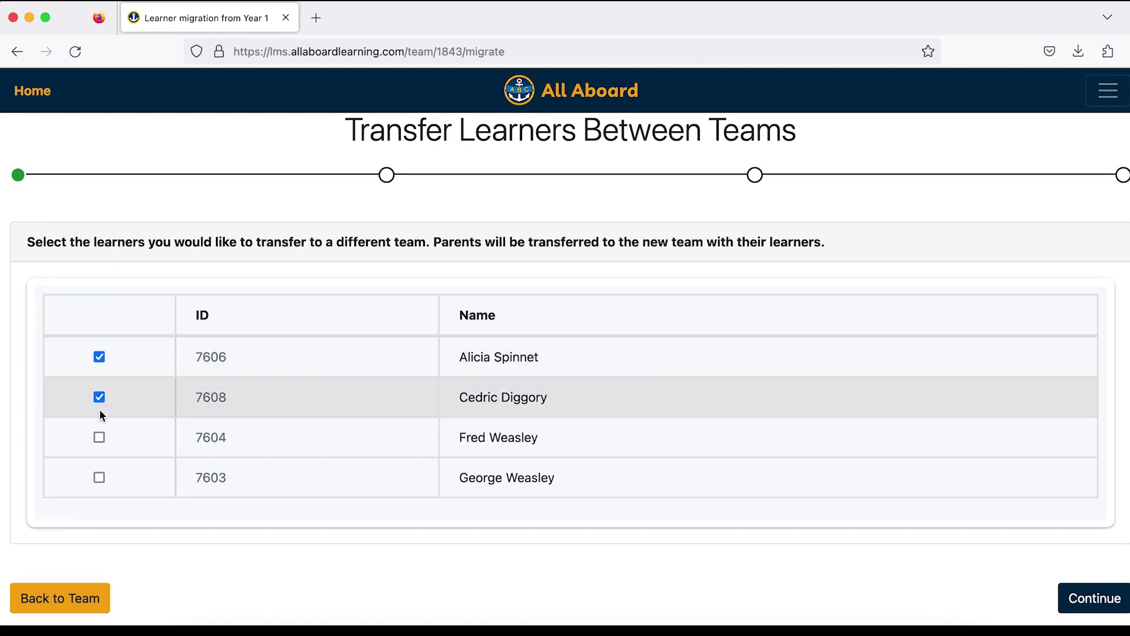
pyautogui.click(99, 437)
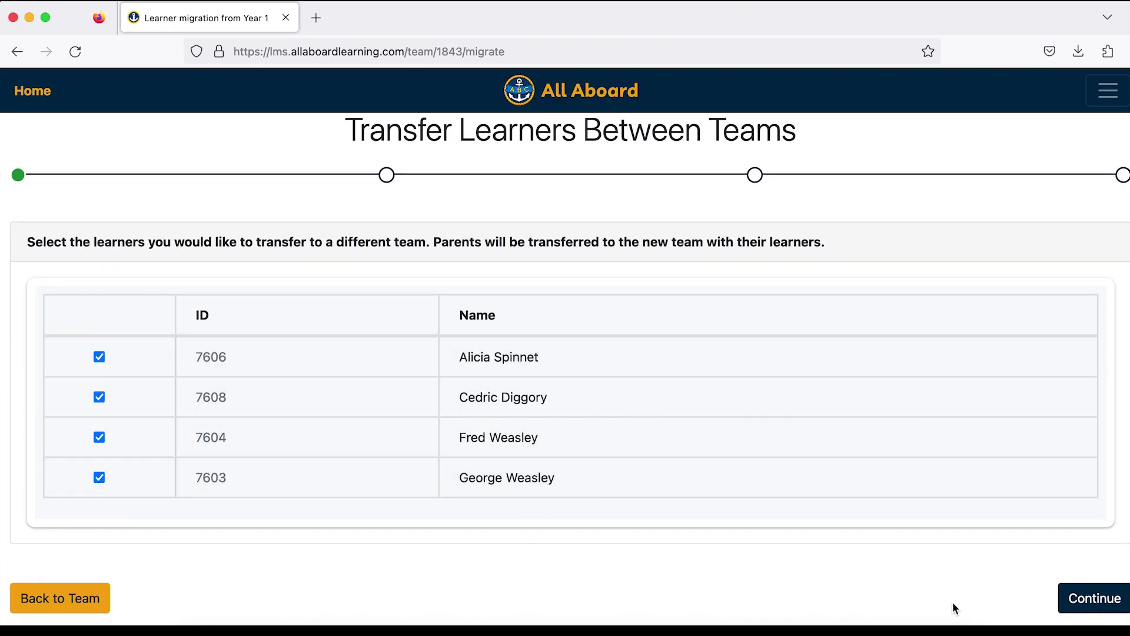
# Send the selected learners to Archive 2023 and confirm the transfer
pyautogui.click(1118, 601)
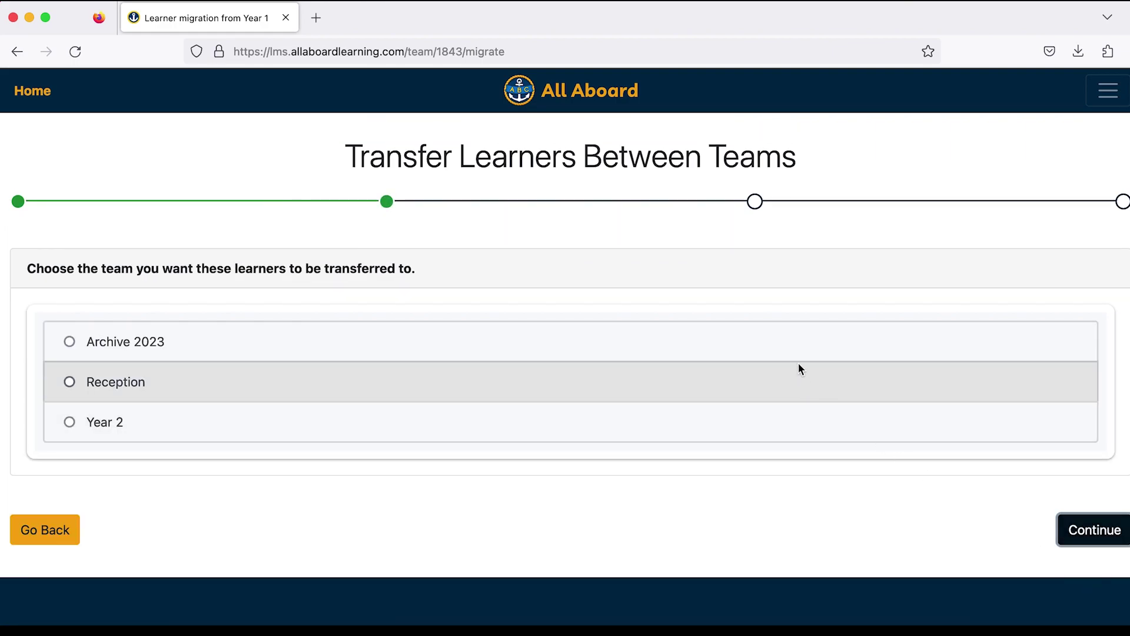
pyautogui.click(793, 345)
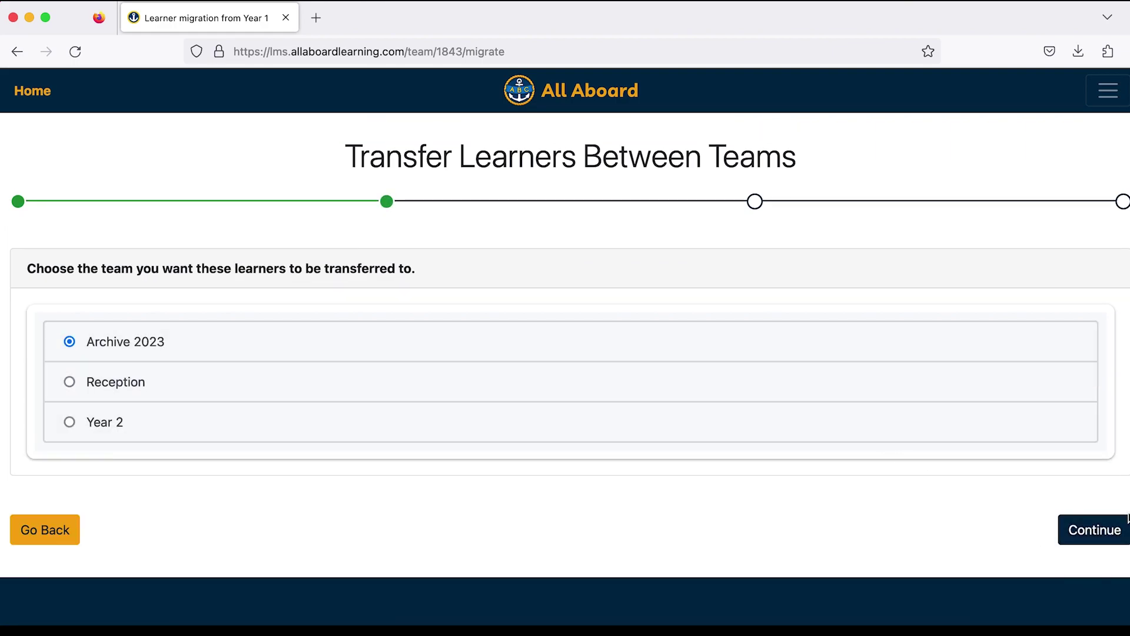
pyautogui.click(1103, 528)
pyautogui.scroll(-3, 922, 394)
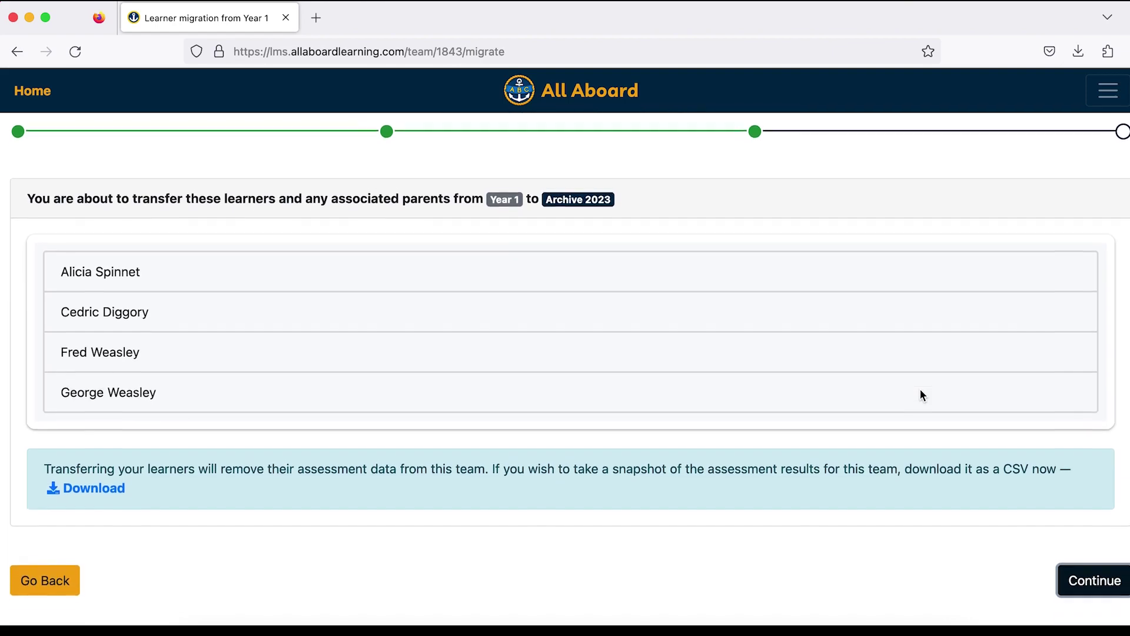
pyautogui.click(1098, 578)
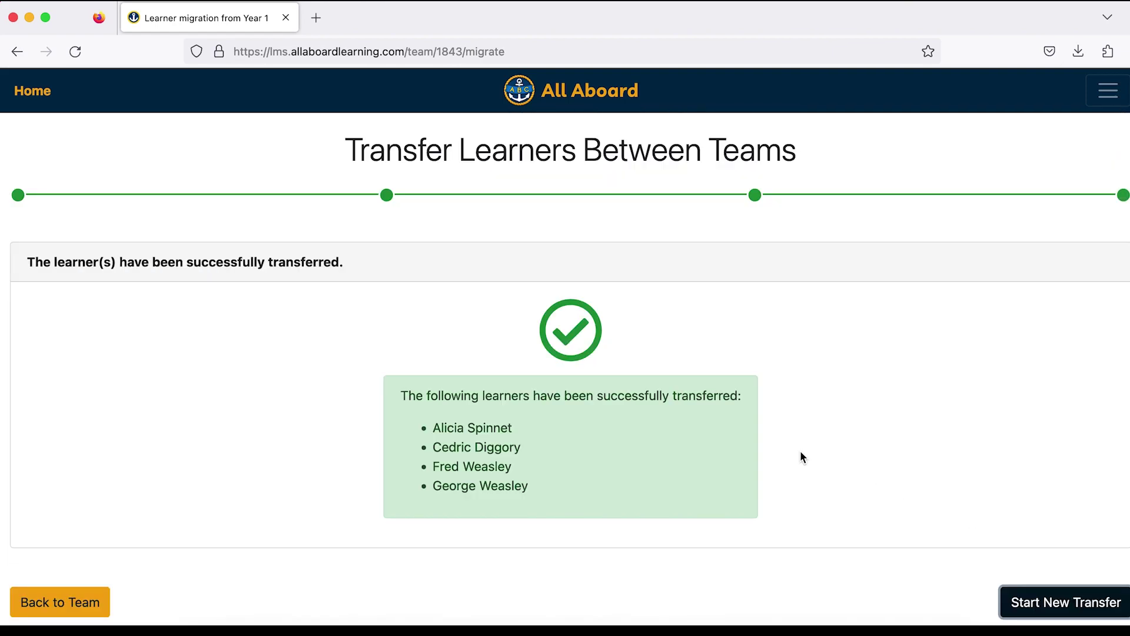
# Check Year 1 is now empty, then go back to the Hogwarts school page
pyautogui.click(86, 603)
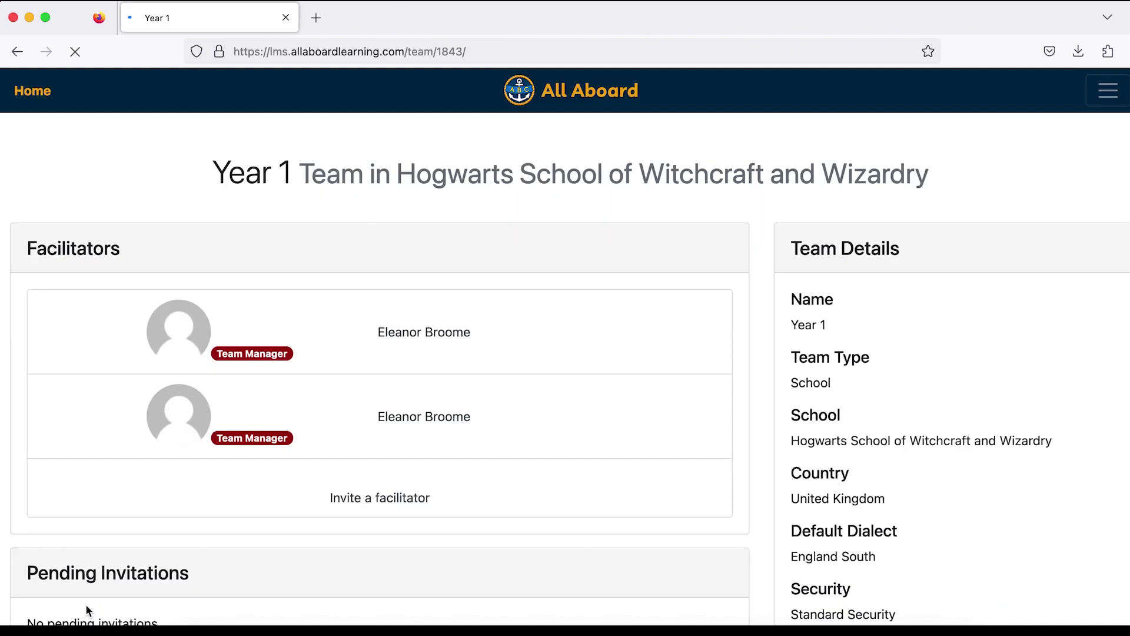
pyautogui.scroll(-10, 588, 474)
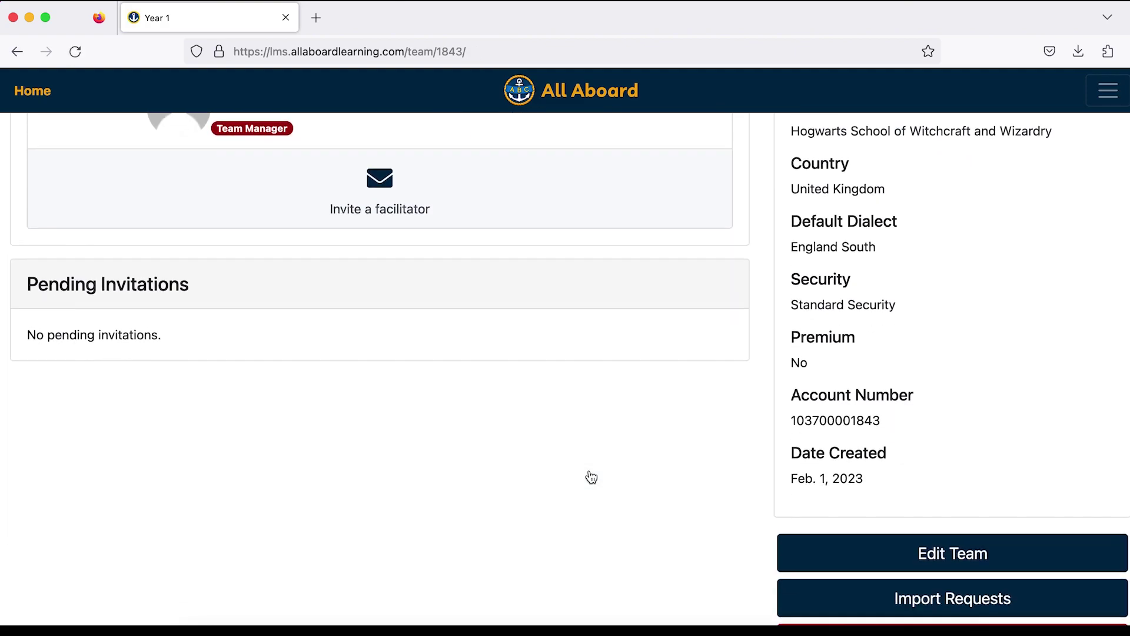
pyautogui.scroll(-5, 591, 477)
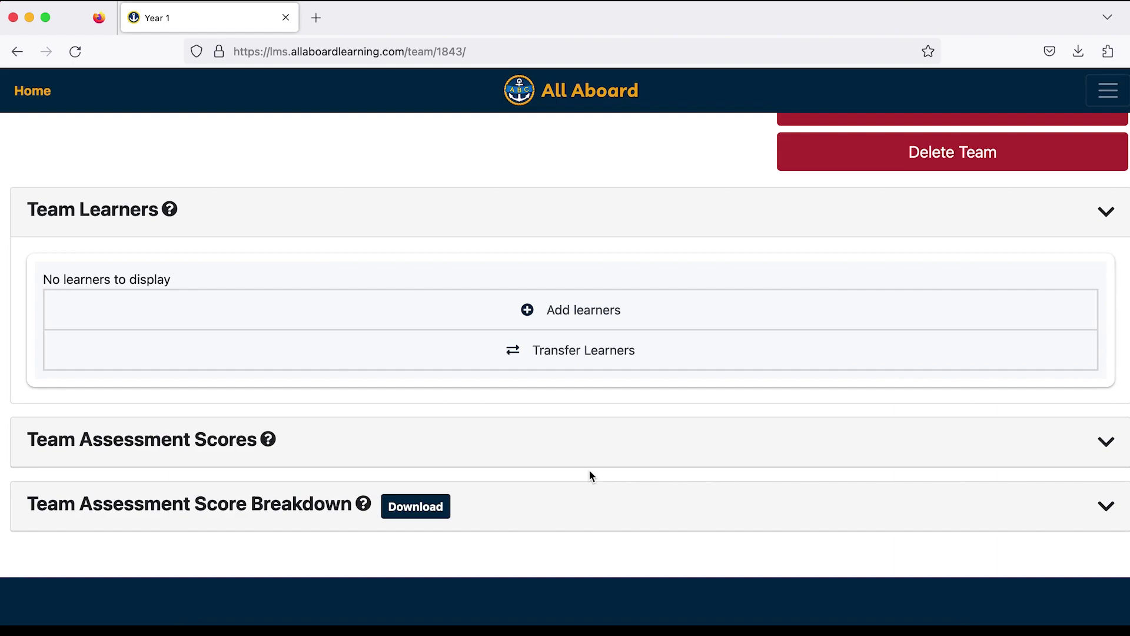
pyautogui.scroll(15, 590, 474)
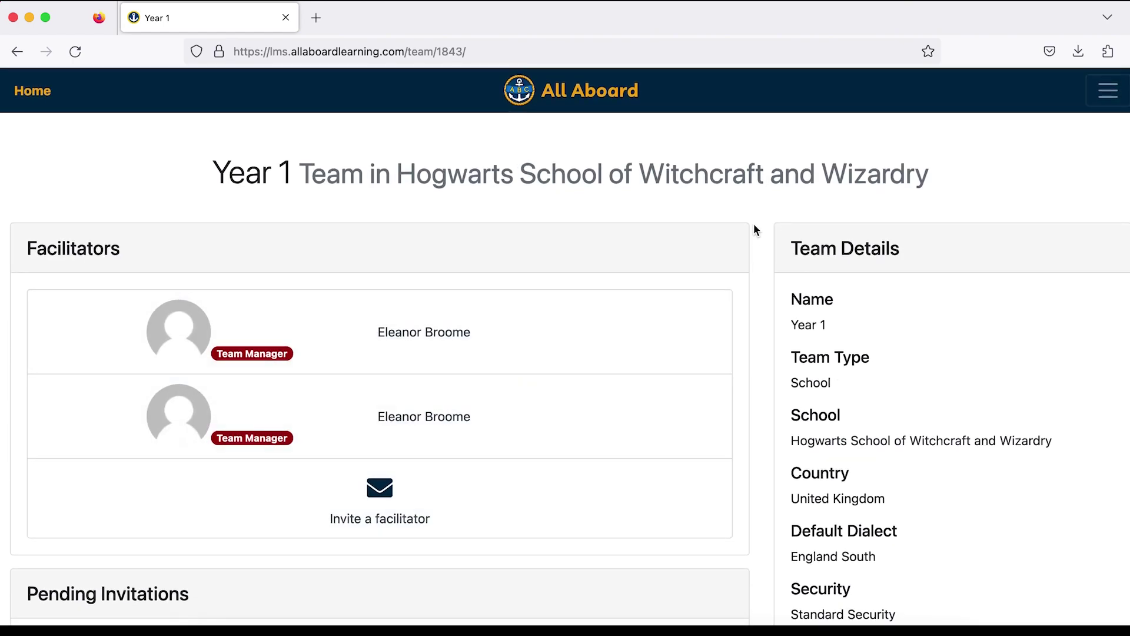
pyautogui.click(724, 184)
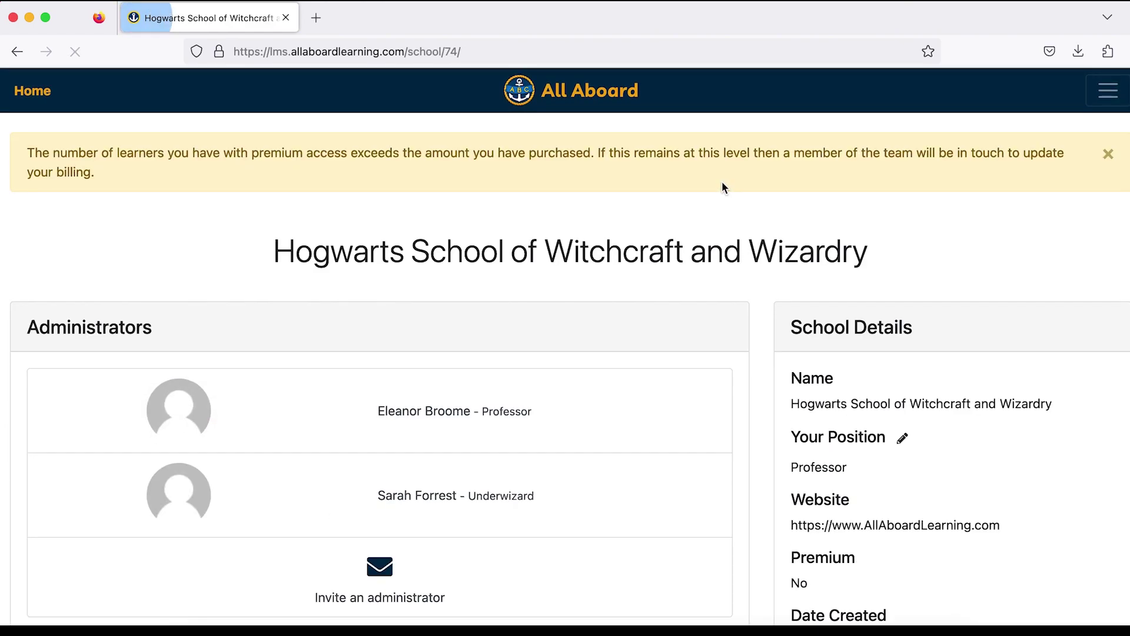
# Remove premium status from the Archive 2023 team
pyautogui.scroll(-5, 717, 383)
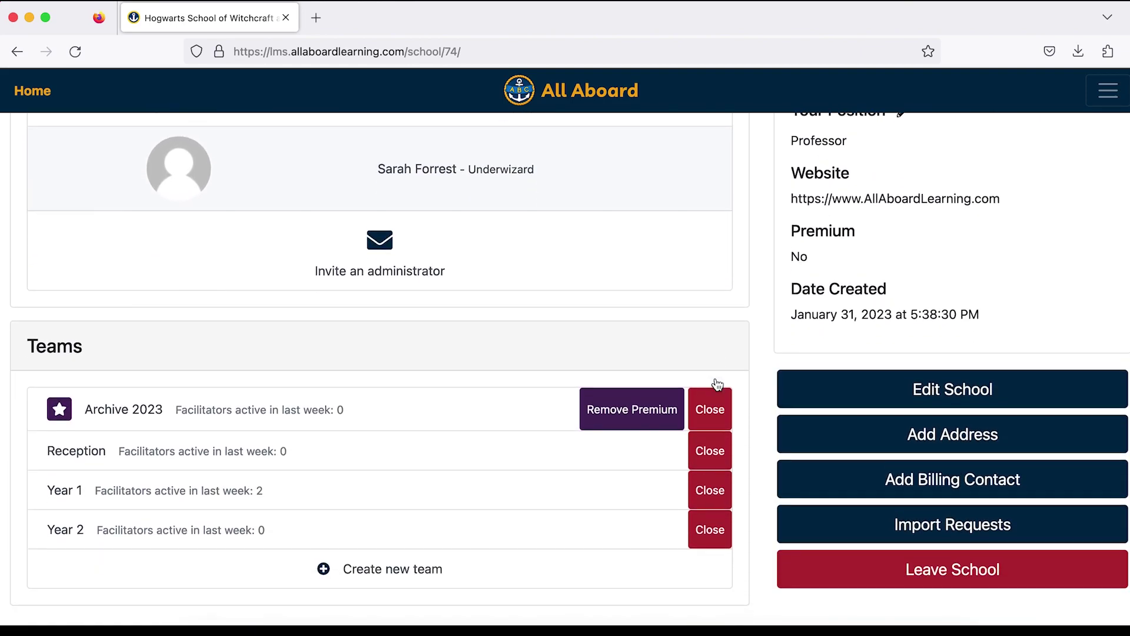
pyautogui.click(629, 388)
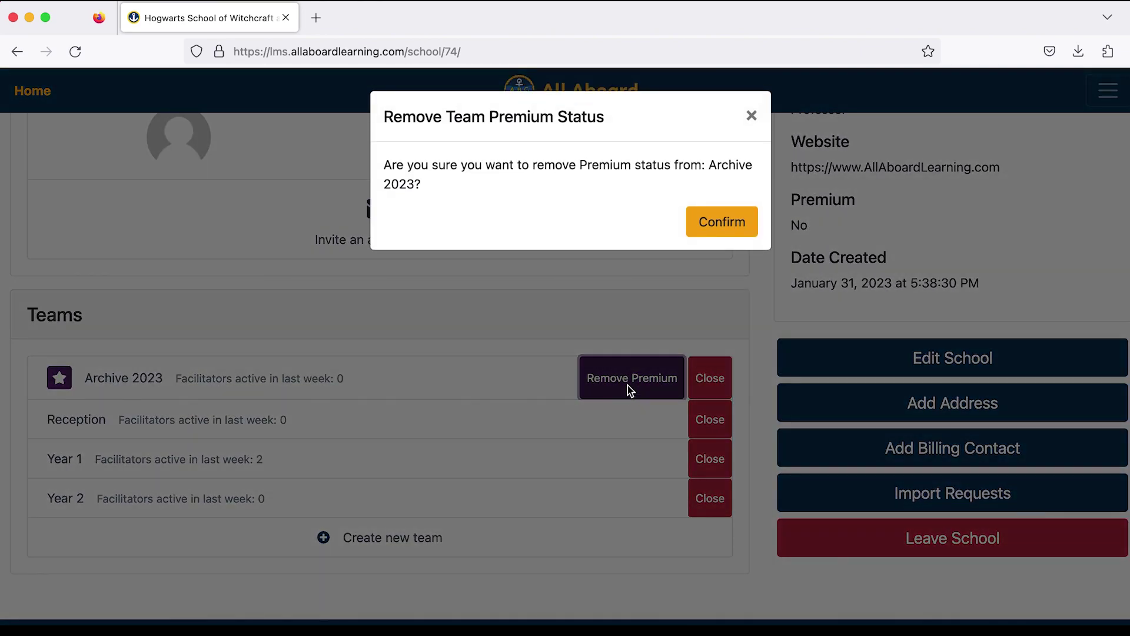
pyautogui.click(730, 227)
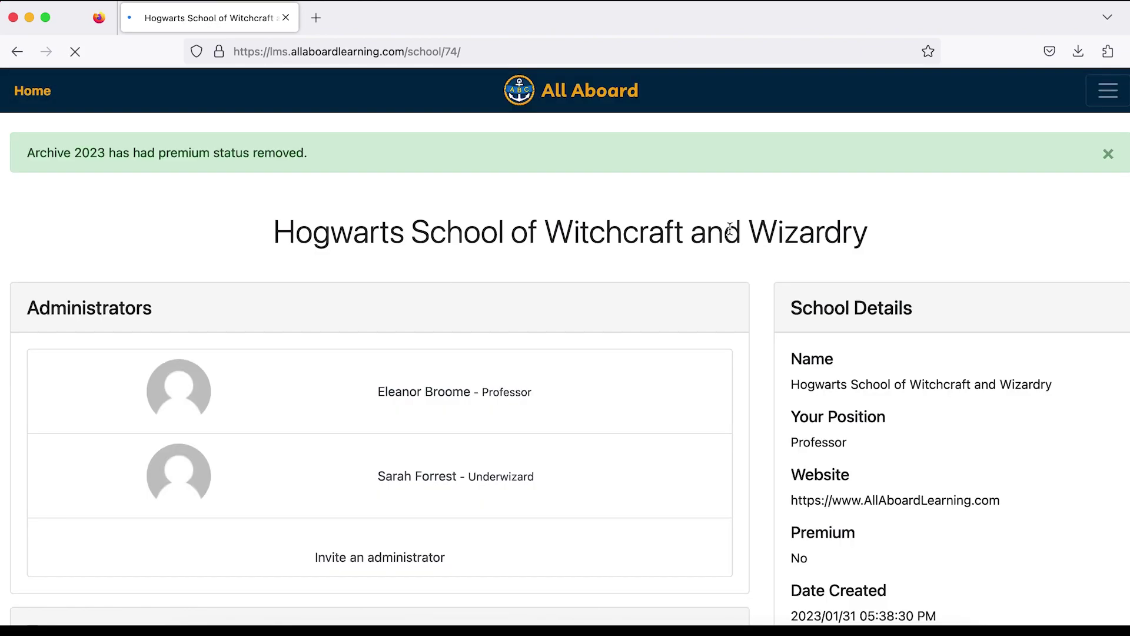
# Close Archive 2023 and check it is listed under Closed Teams
pyautogui.scroll(-5, 729, 230)
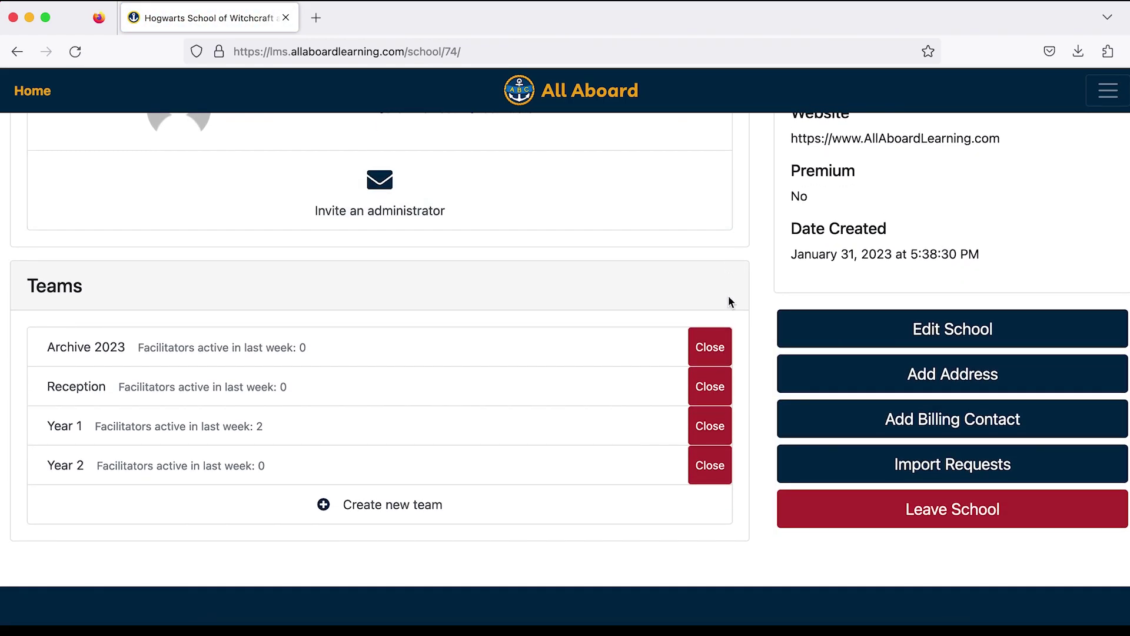
pyautogui.click(711, 347)
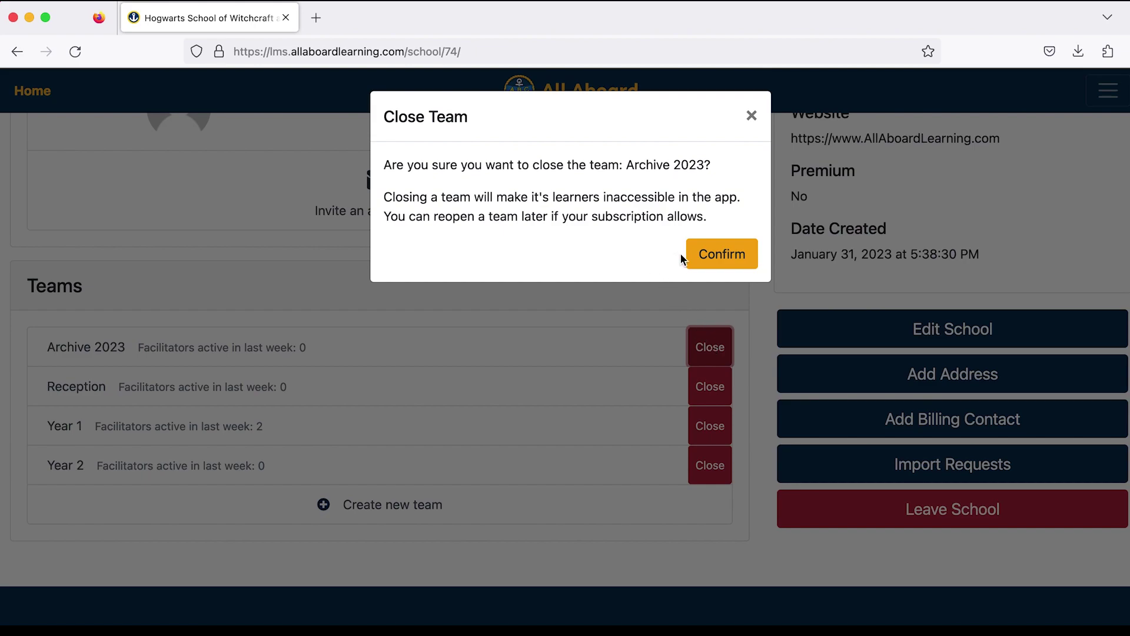
pyautogui.click(720, 258)
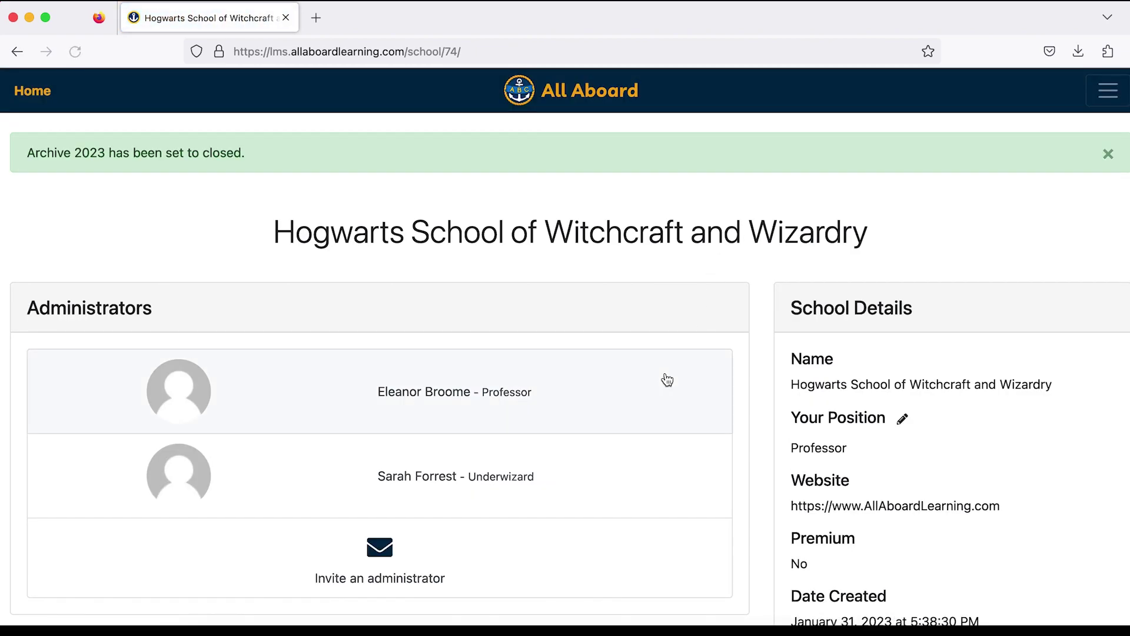
pyautogui.scroll(-6, 667, 380)
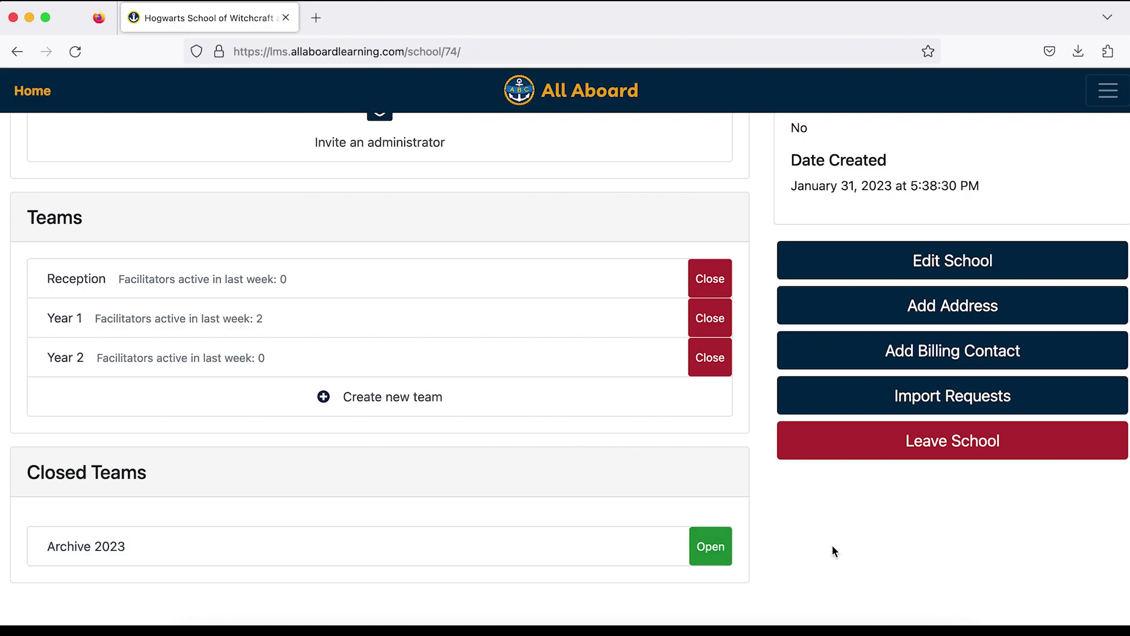
pyautogui.scroll(2, 832, 545)
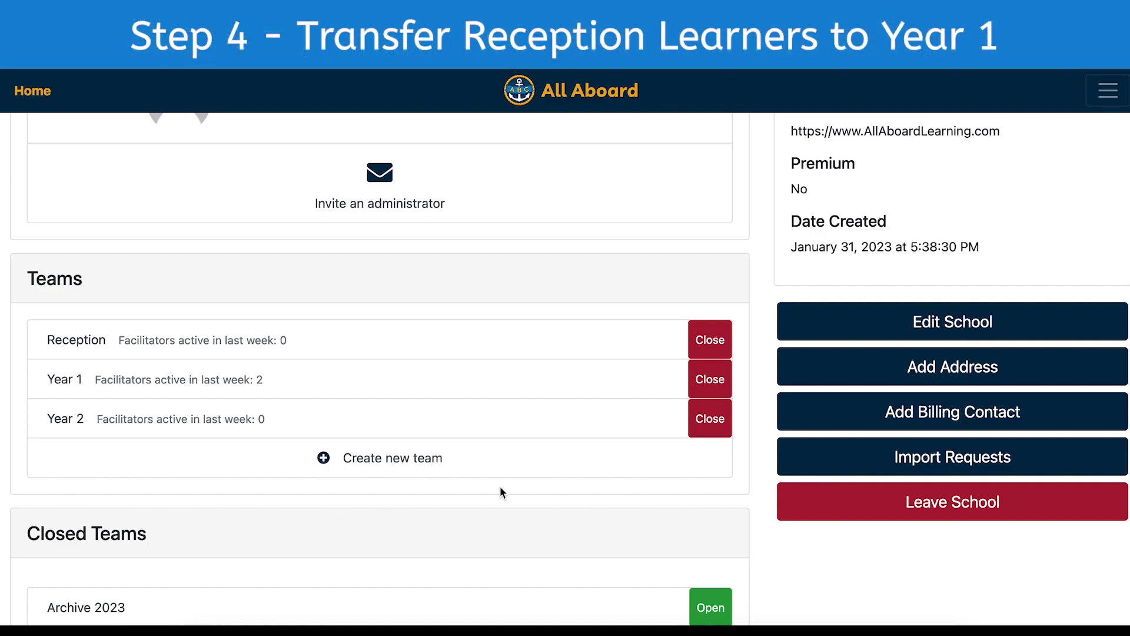
# Open Reception's Transfer Learners page showing its eight learners
pyautogui.scroll(1, 494, 495)
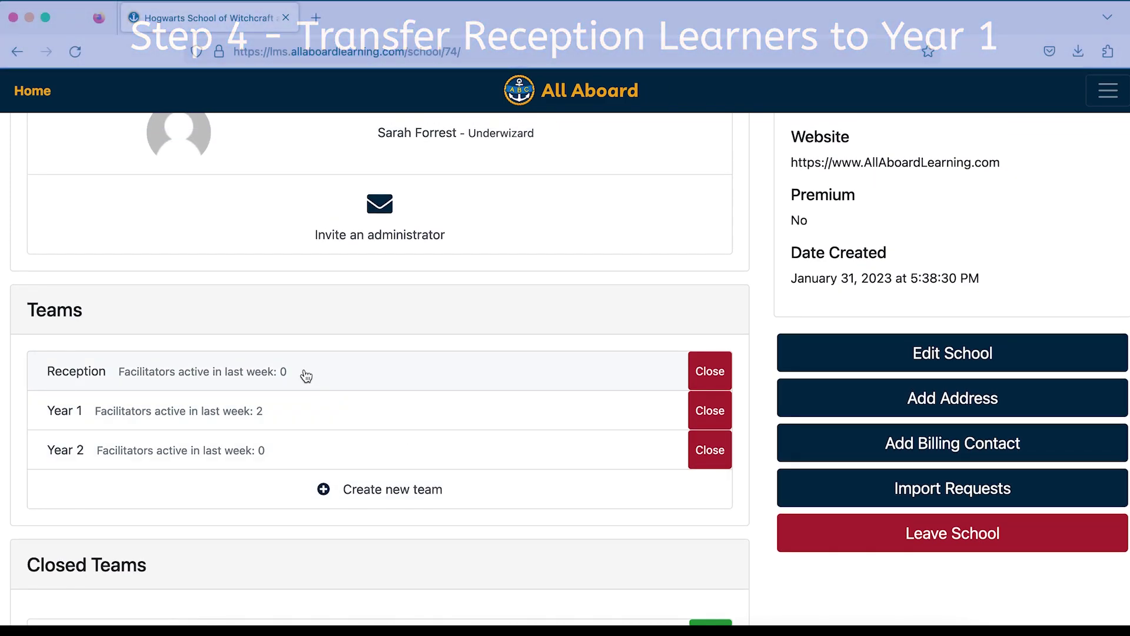
pyautogui.click(306, 376)
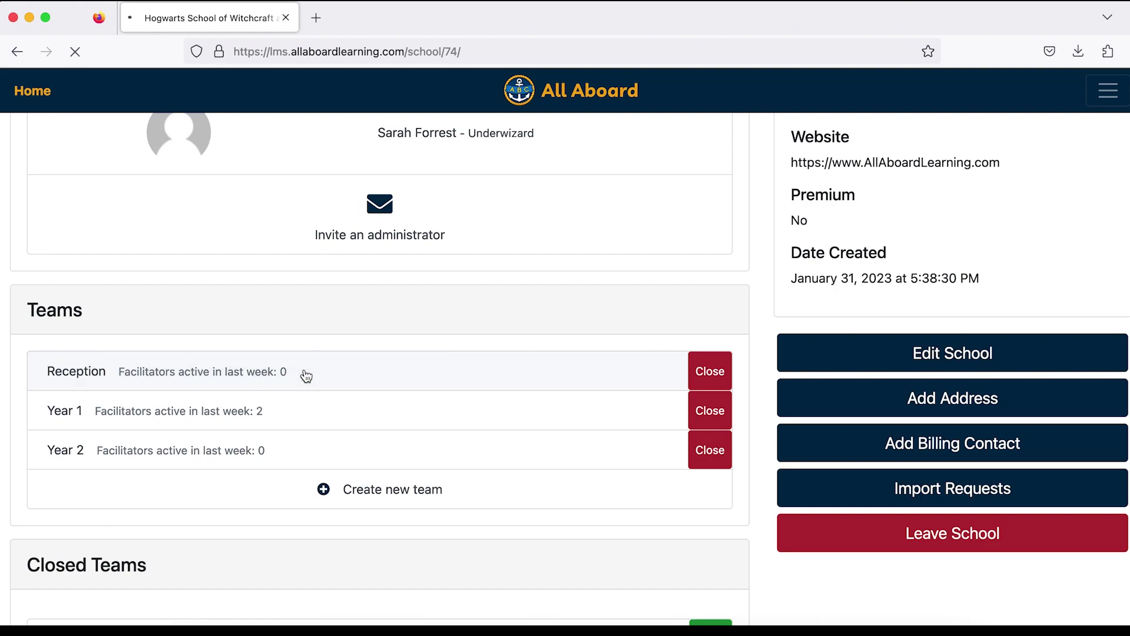
pyautogui.scroll(-10, 629, 469)
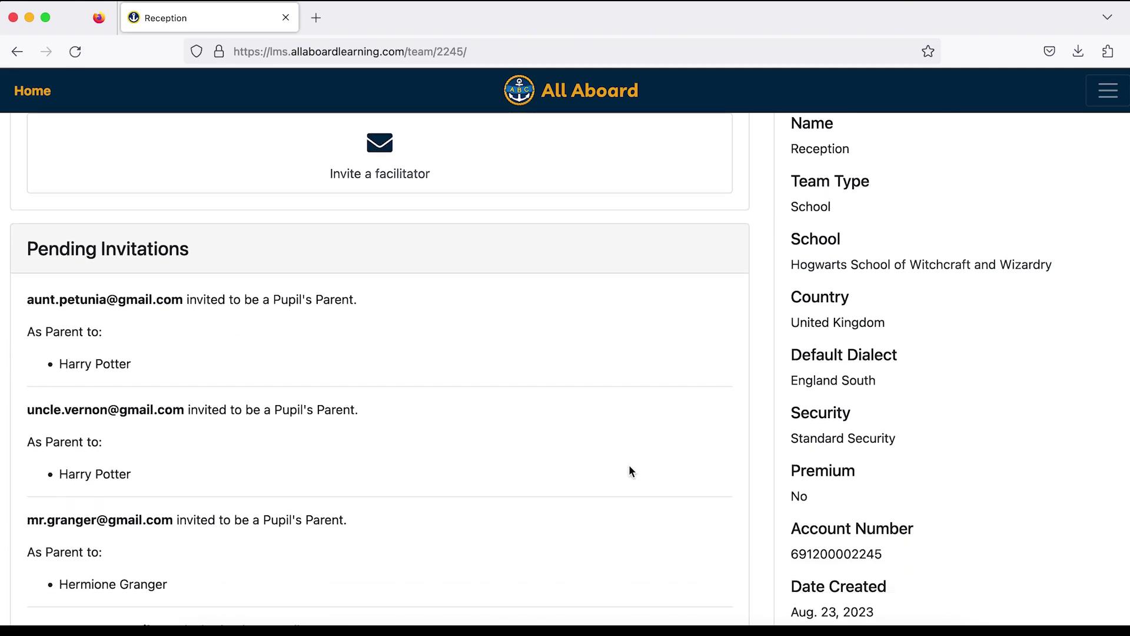
pyautogui.scroll(-8, 628, 471)
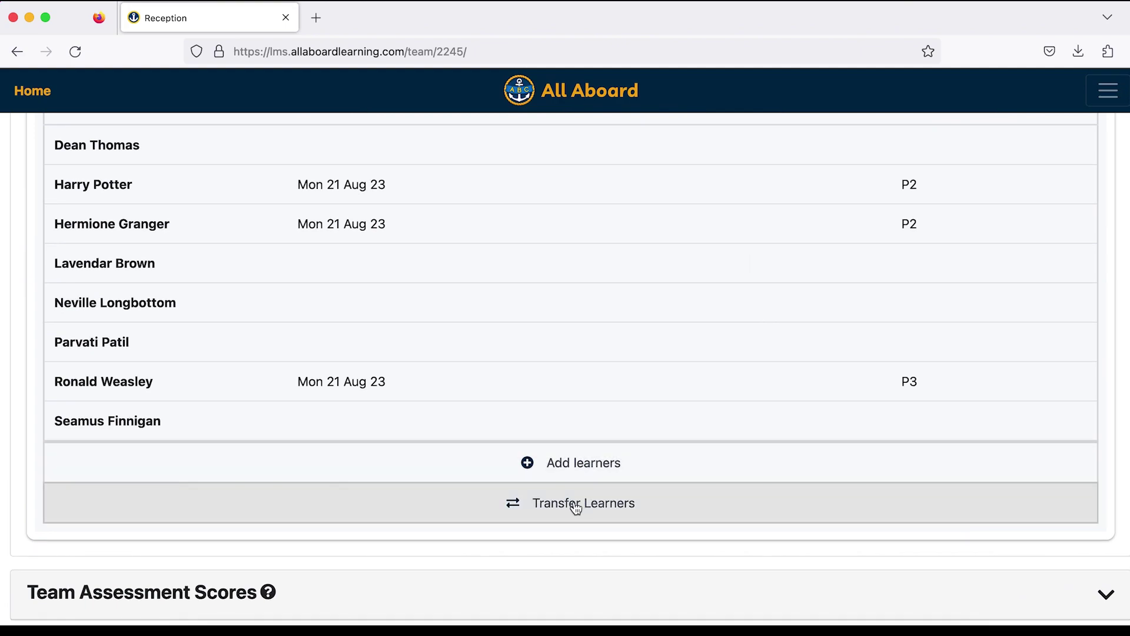
pyautogui.click(569, 503)
pyautogui.scroll(-2, 568, 513)
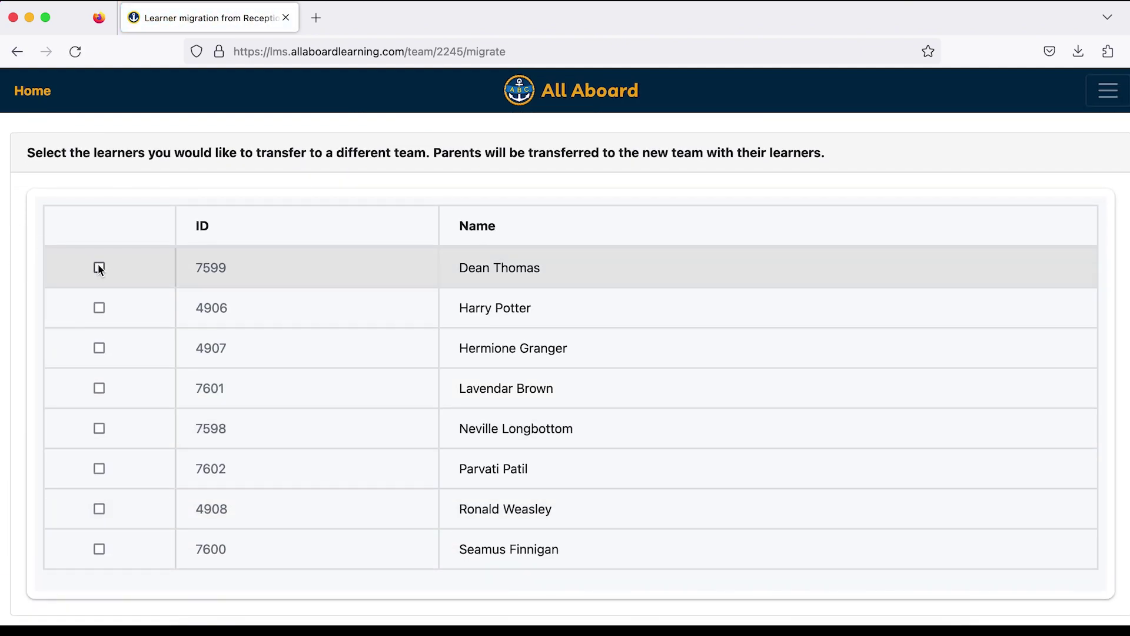
# Tick all eight Reception learners for transfer
pyautogui.click(99, 267)
pyautogui.click(99, 347)
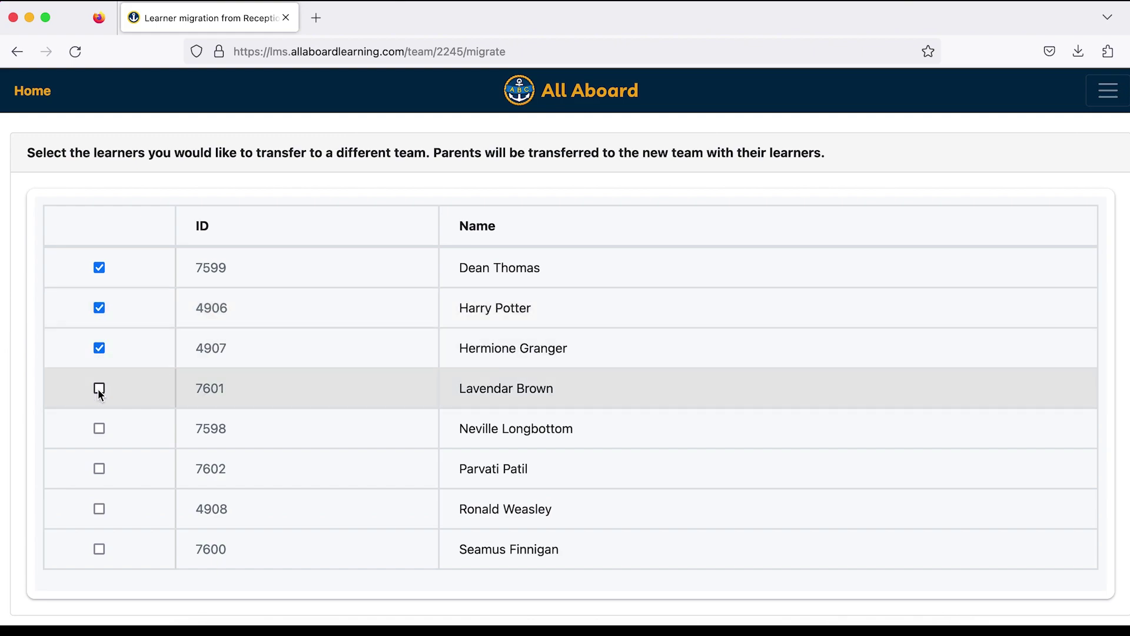
pyautogui.click(99, 388)
pyautogui.click(99, 428)
pyautogui.click(99, 469)
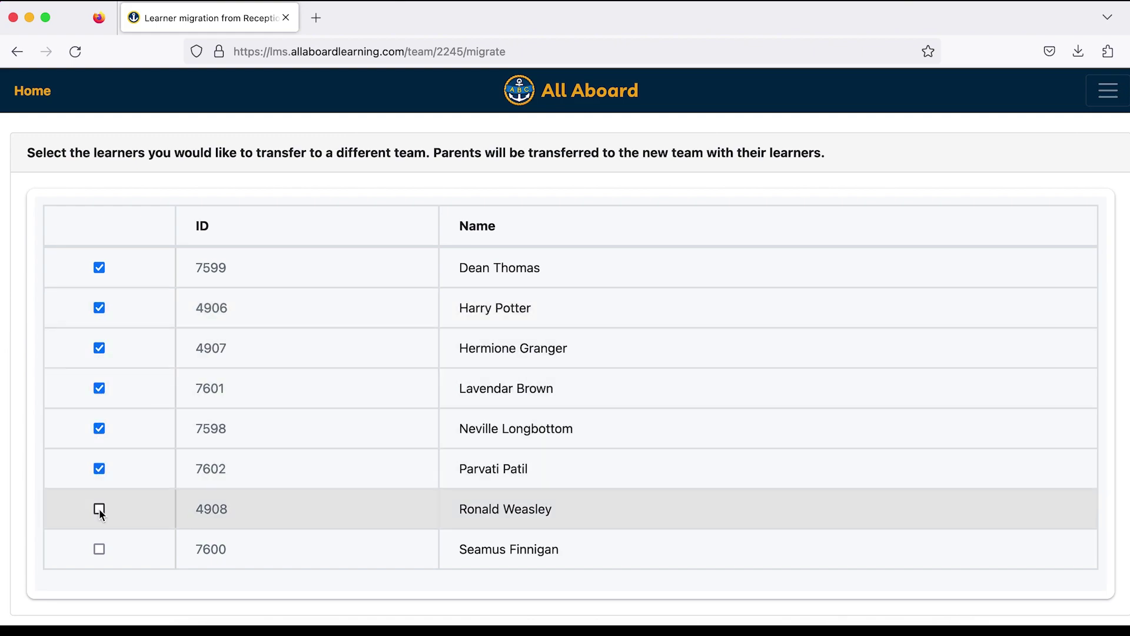
pyautogui.click(99, 509)
pyautogui.click(99, 549)
pyautogui.scroll(-5, 99, 549)
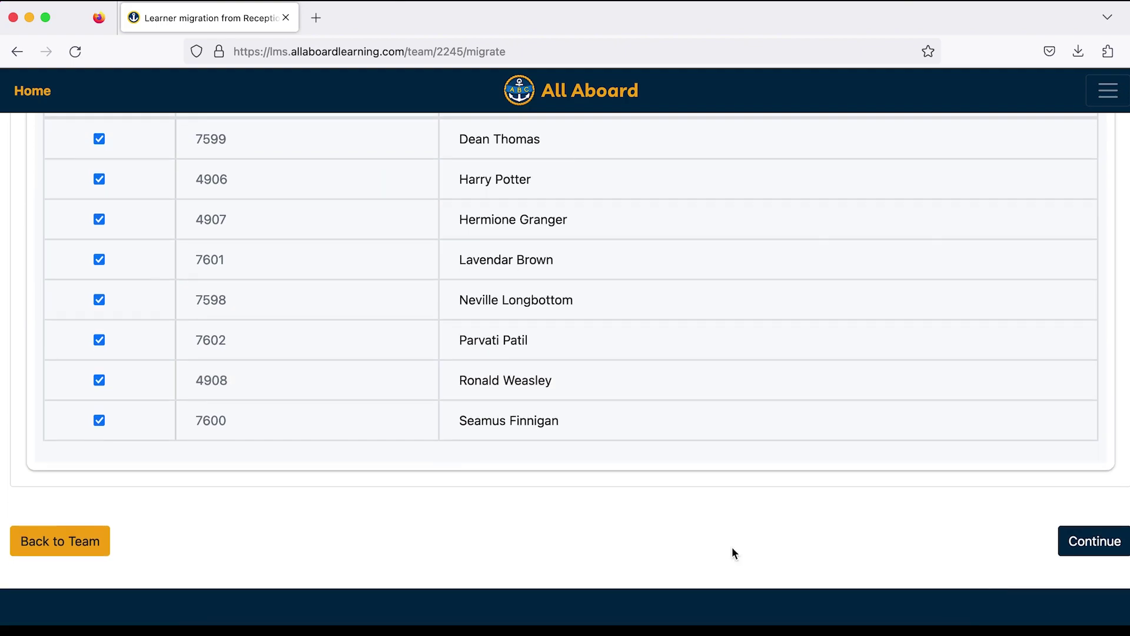
# Send them to Year 1, confirm the transfer, and return to the Reception team page
pyautogui.click(1086, 542)
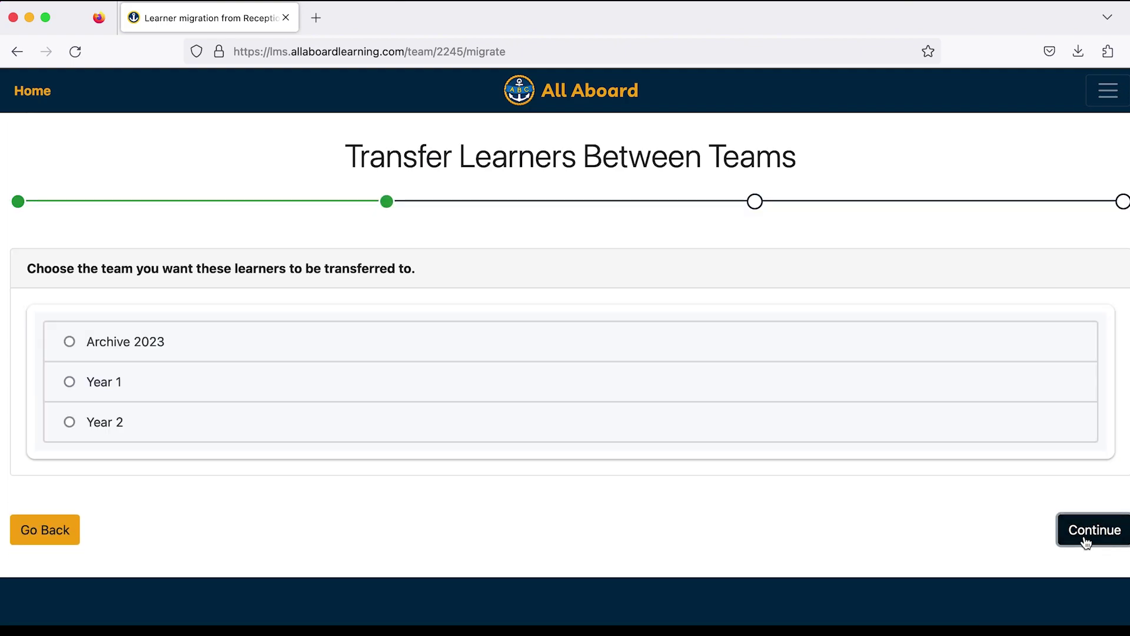
pyautogui.click(699, 373)
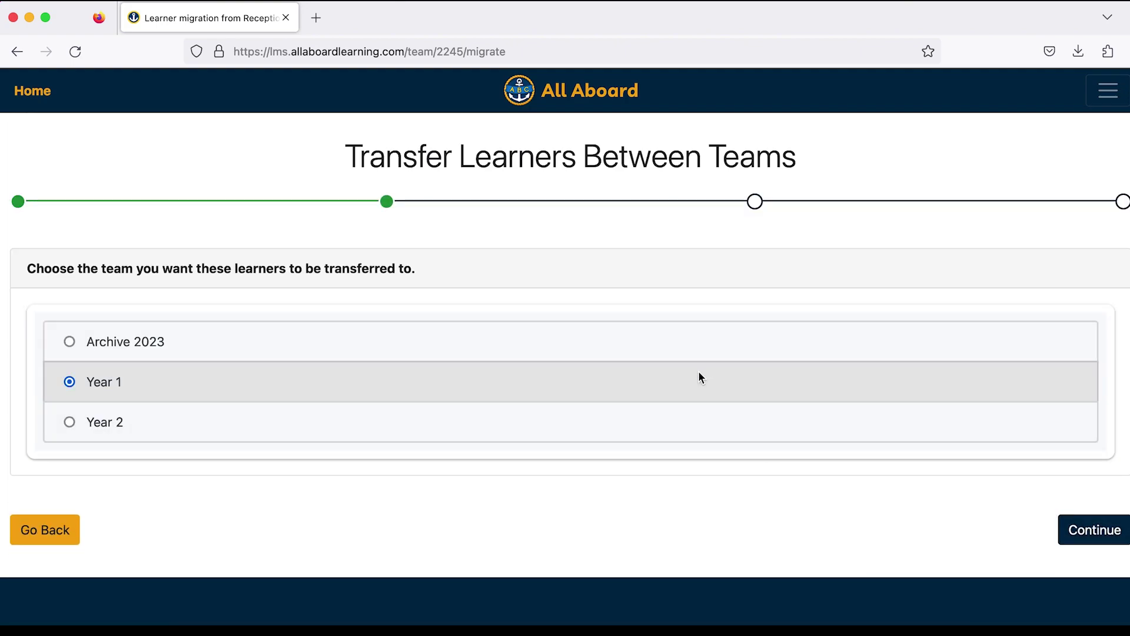
pyautogui.click(1102, 535)
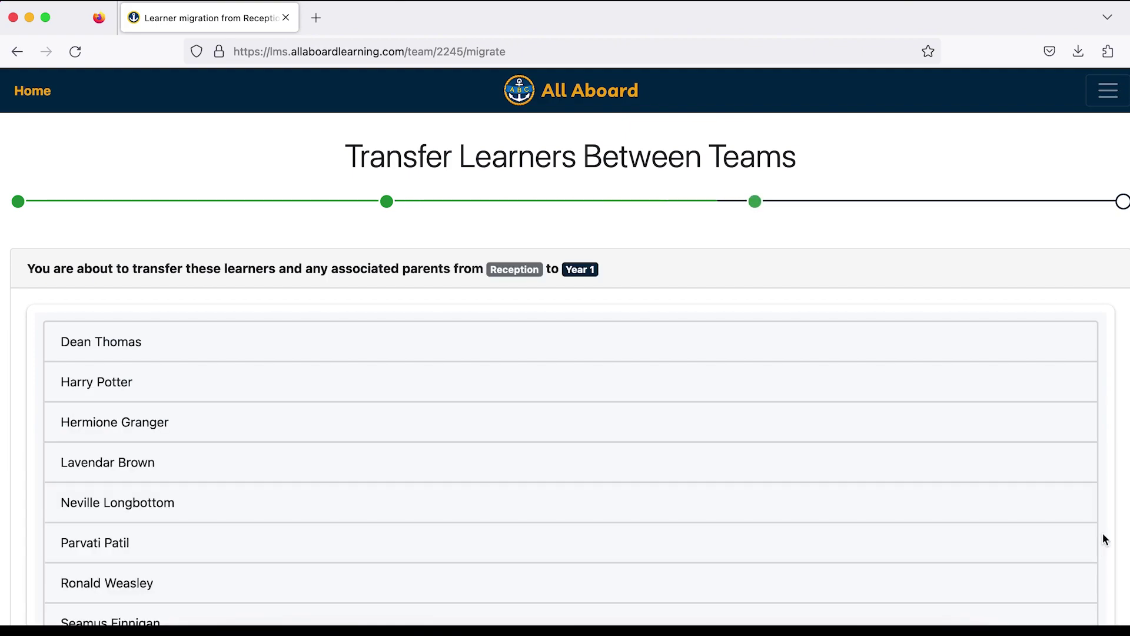
pyautogui.scroll(-5, 1103, 532)
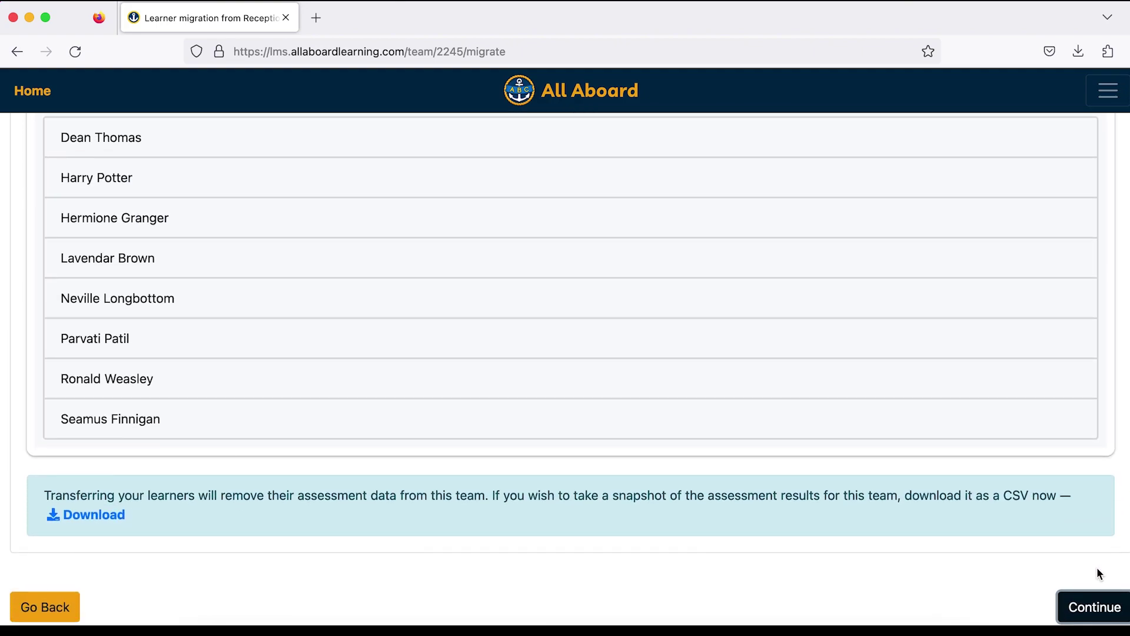
pyautogui.click(1093, 609)
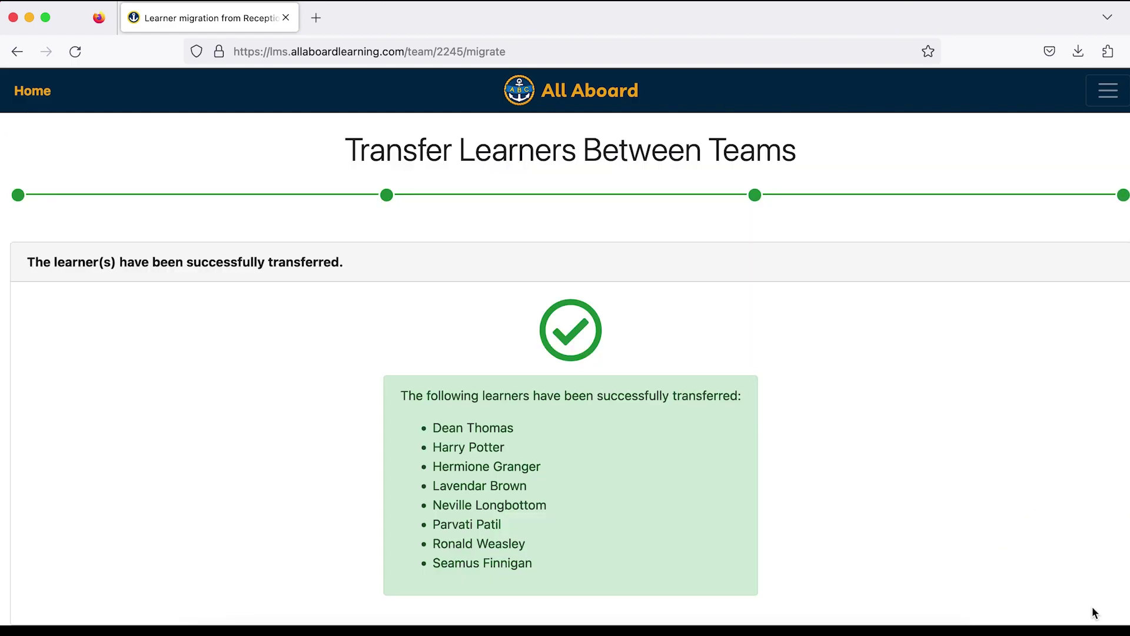
pyautogui.scroll(-3, 1092, 605)
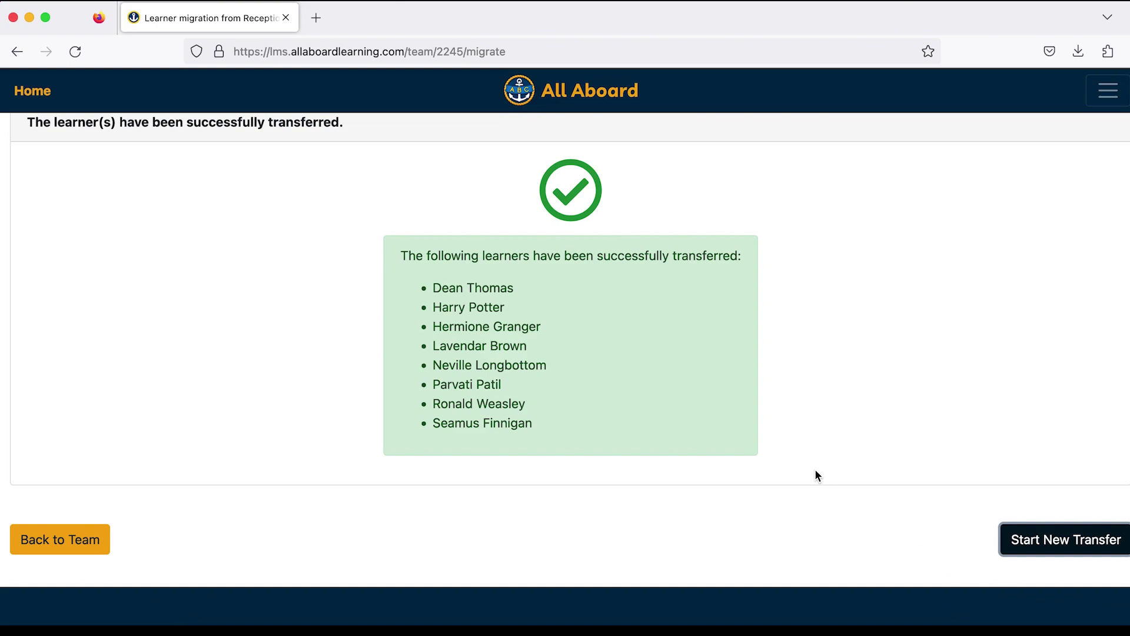
pyautogui.scroll(1, 816, 471)
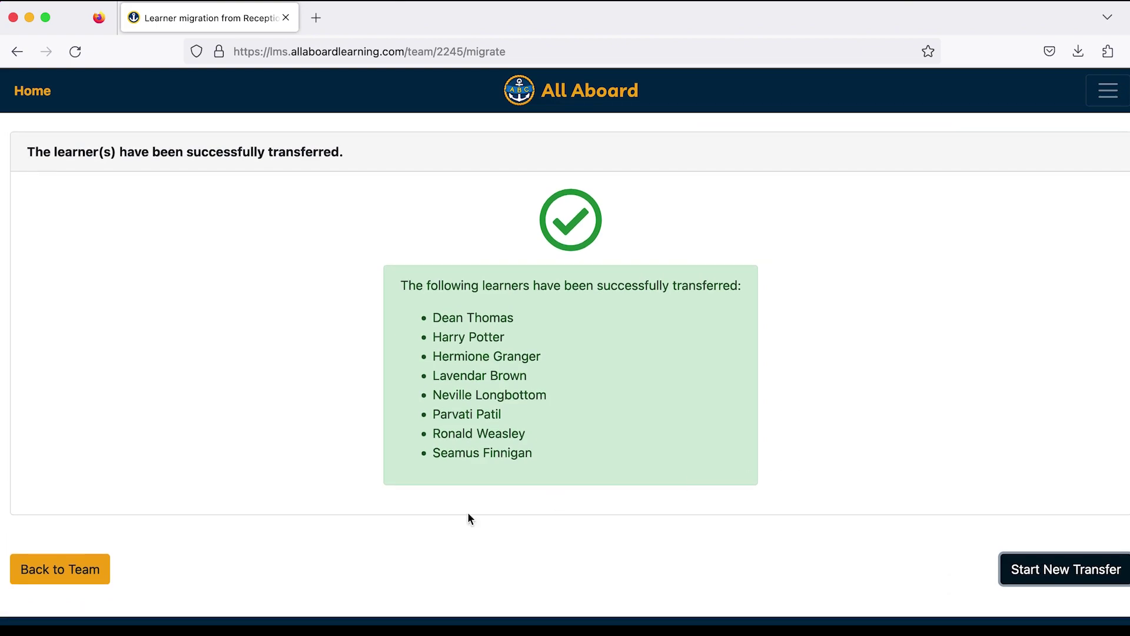
pyautogui.click(92, 570)
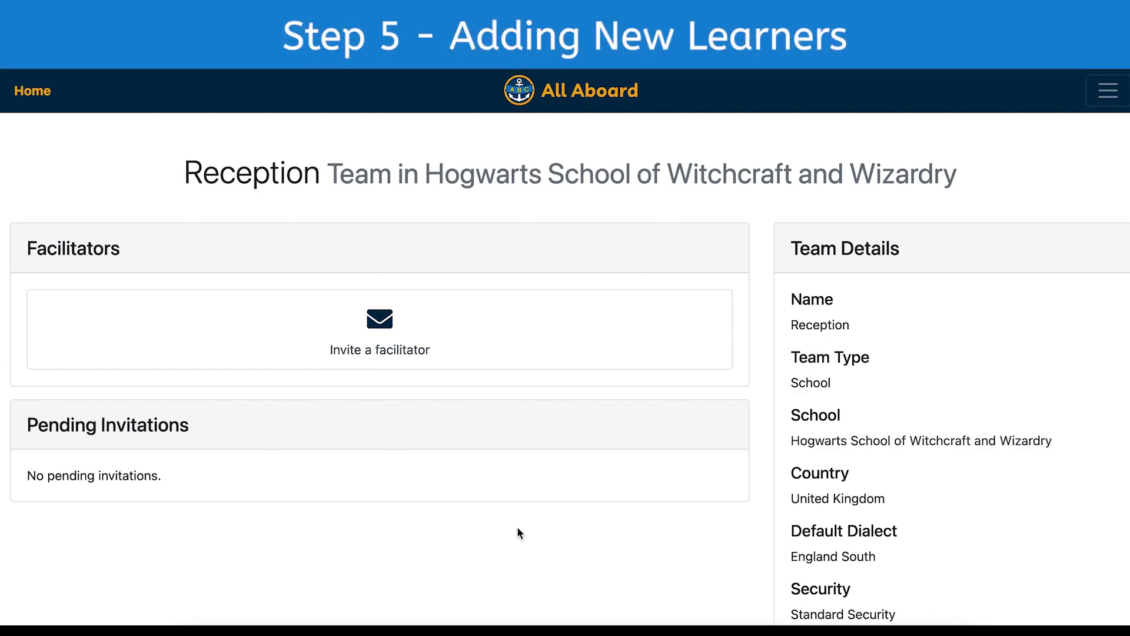
pyautogui.scroll(-1, 517, 528)
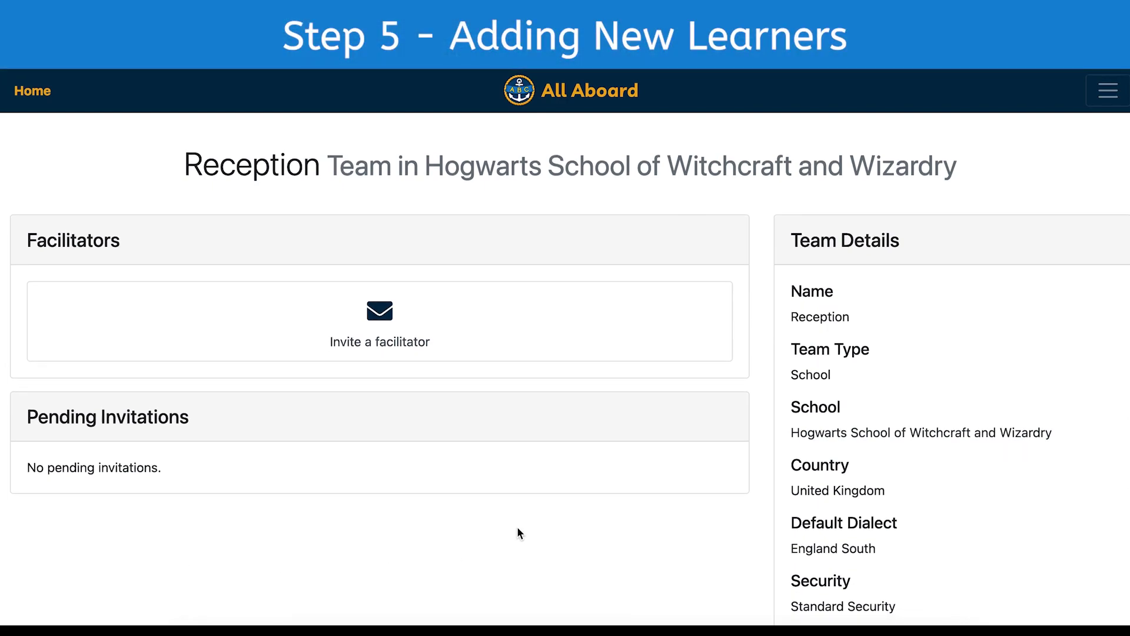
pyautogui.scroll(-8, 518, 529)
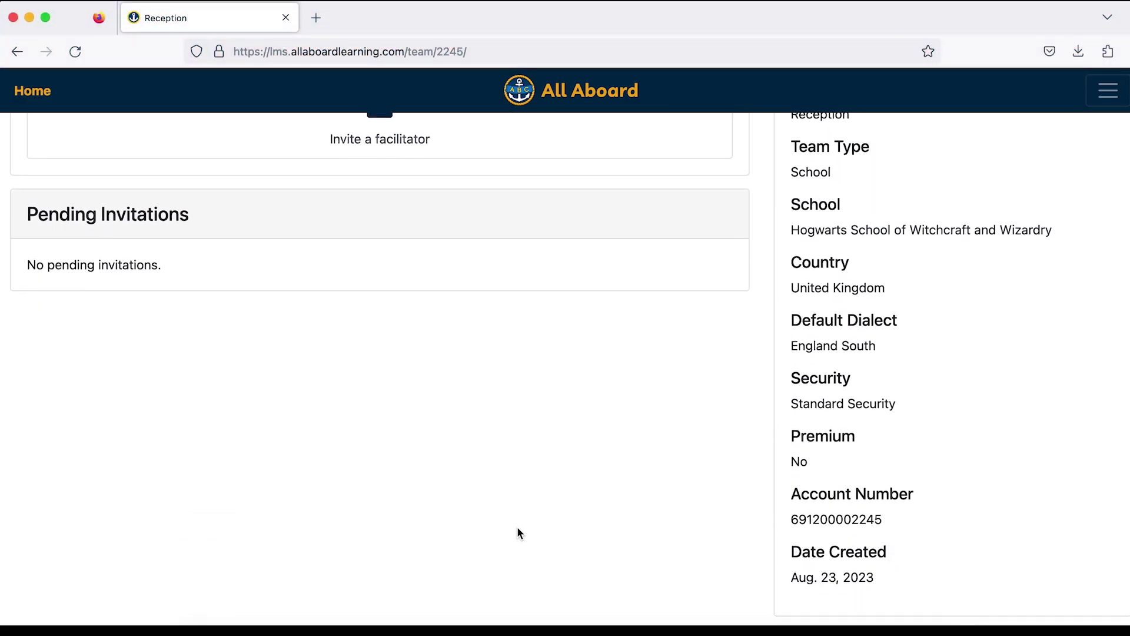
pyautogui.scroll(-4, 517, 533)
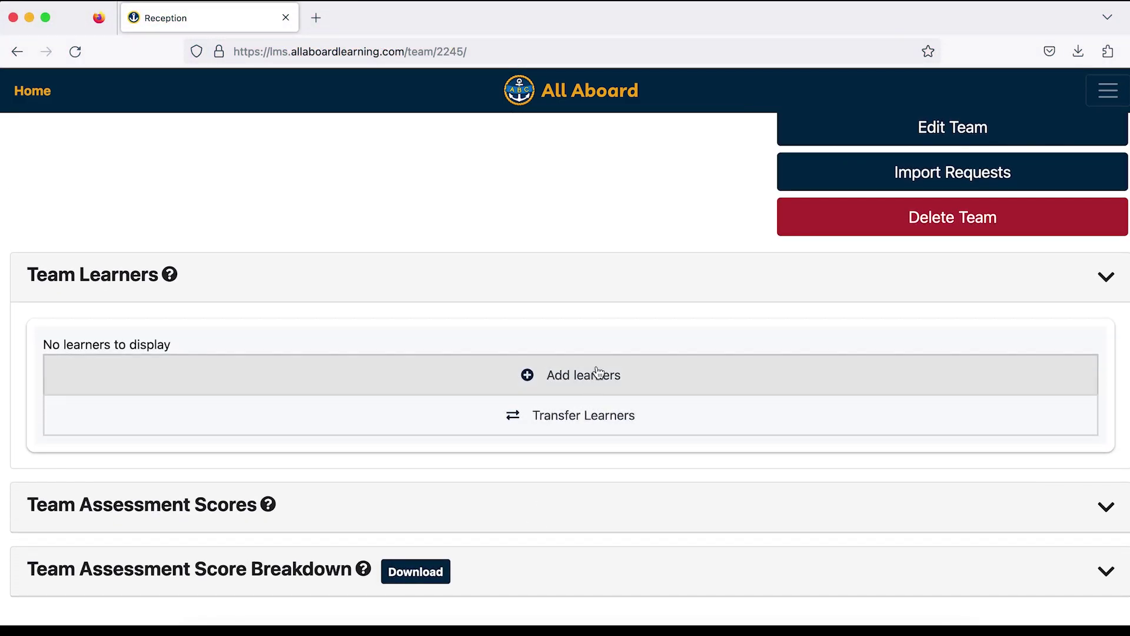
pyautogui.click(633, 385)
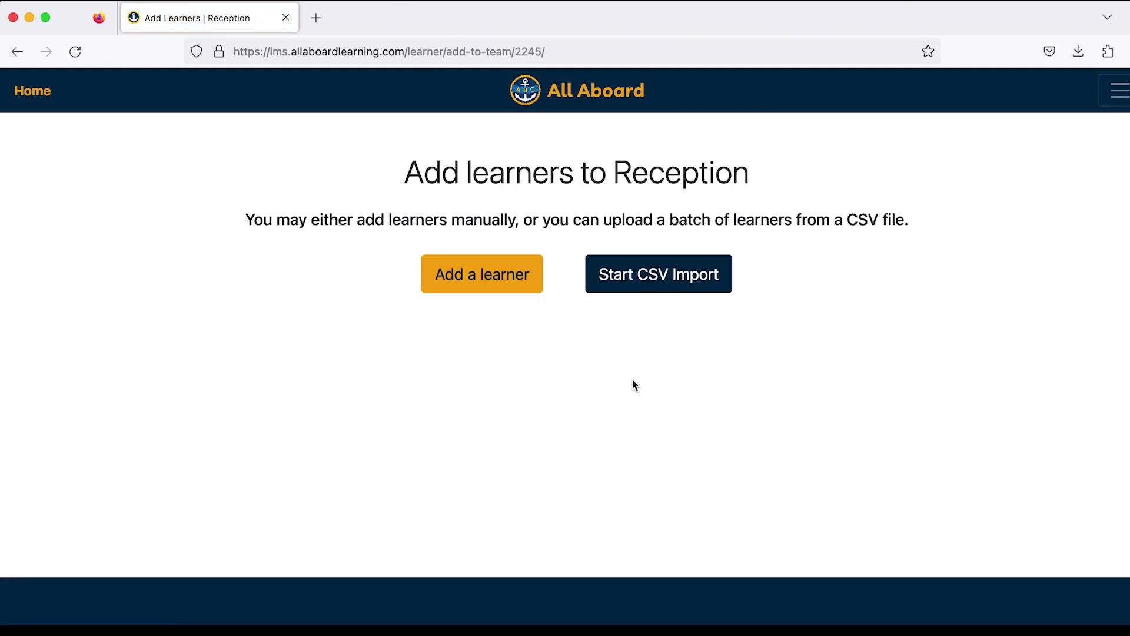
# Open the Add a learner form, leave Primary contact unset, and close it unsaved
pyautogui.click(485, 285)
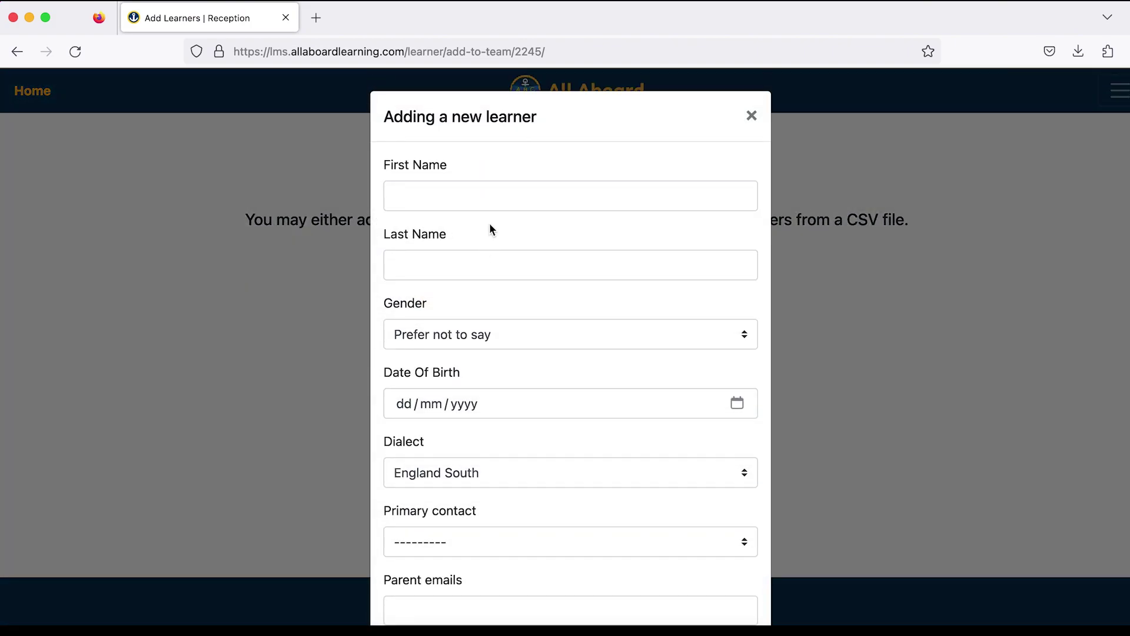
pyautogui.scroll(-1, 547, 513)
pyautogui.click(507, 537)
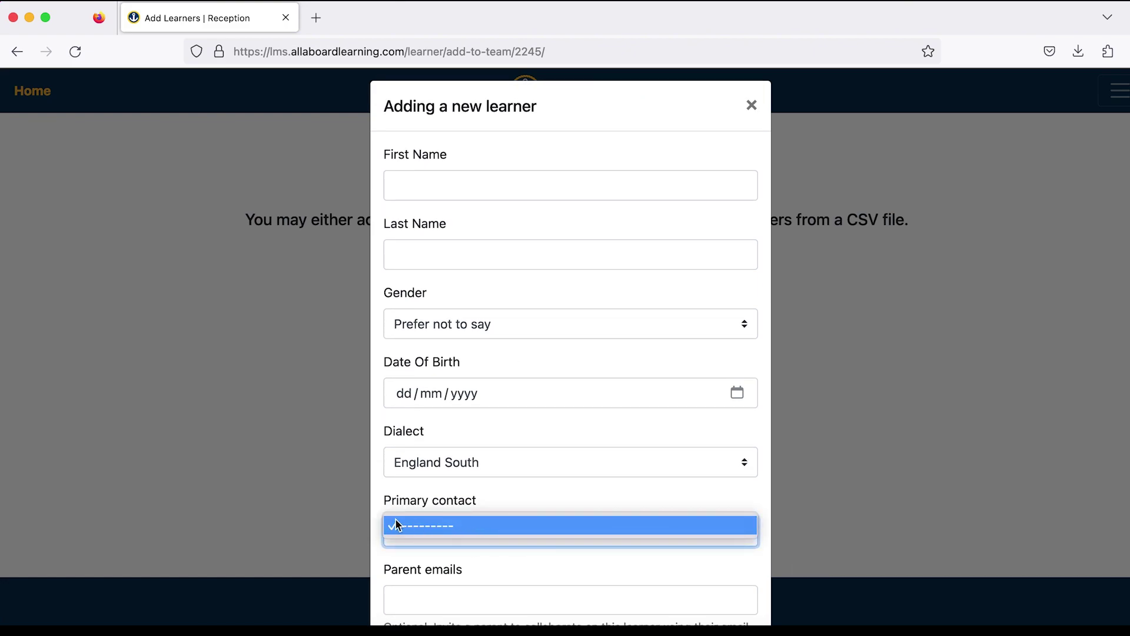
pyautogui.click(376, 504)
pyautogui.scroll(-2, 492, 558)
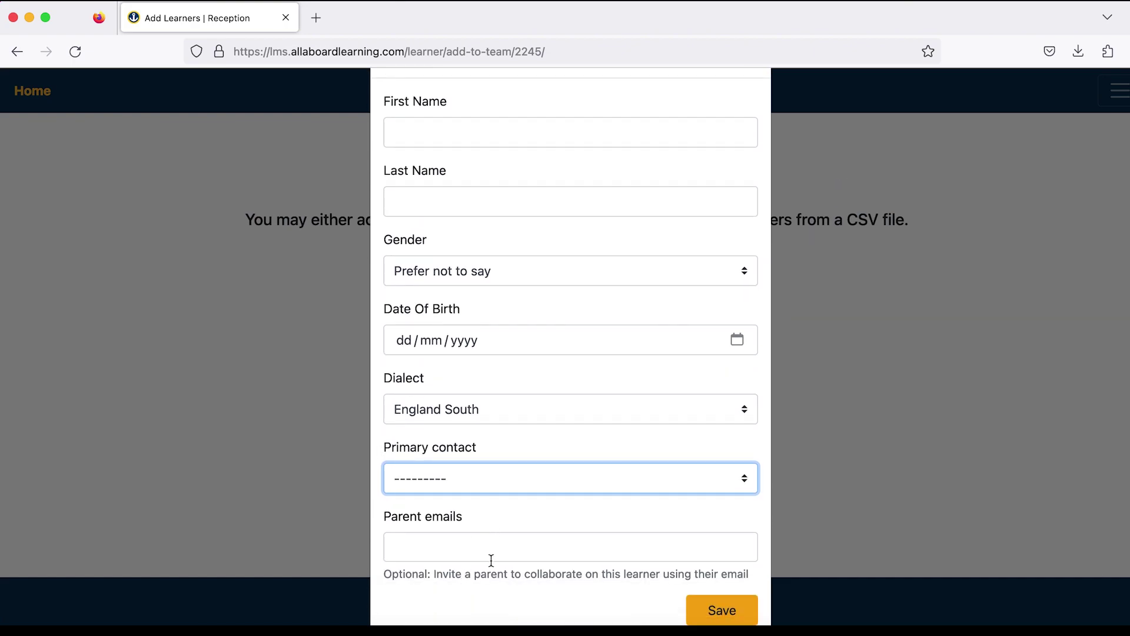
pyautogui.scroll(2, 578, 352)
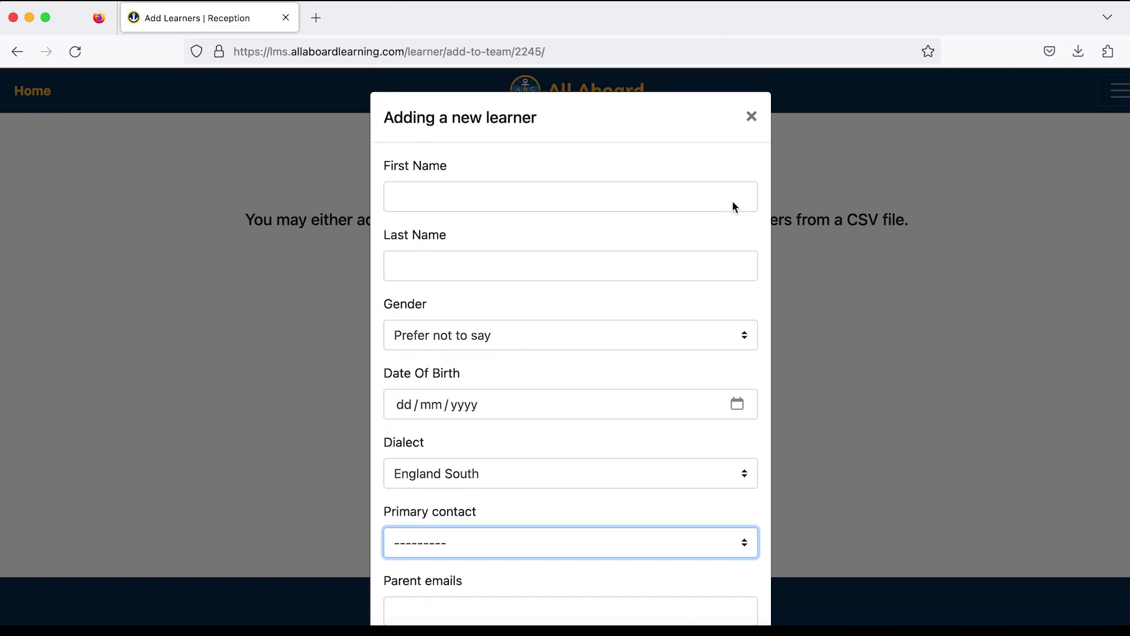
pyautogui.click(750, 116)
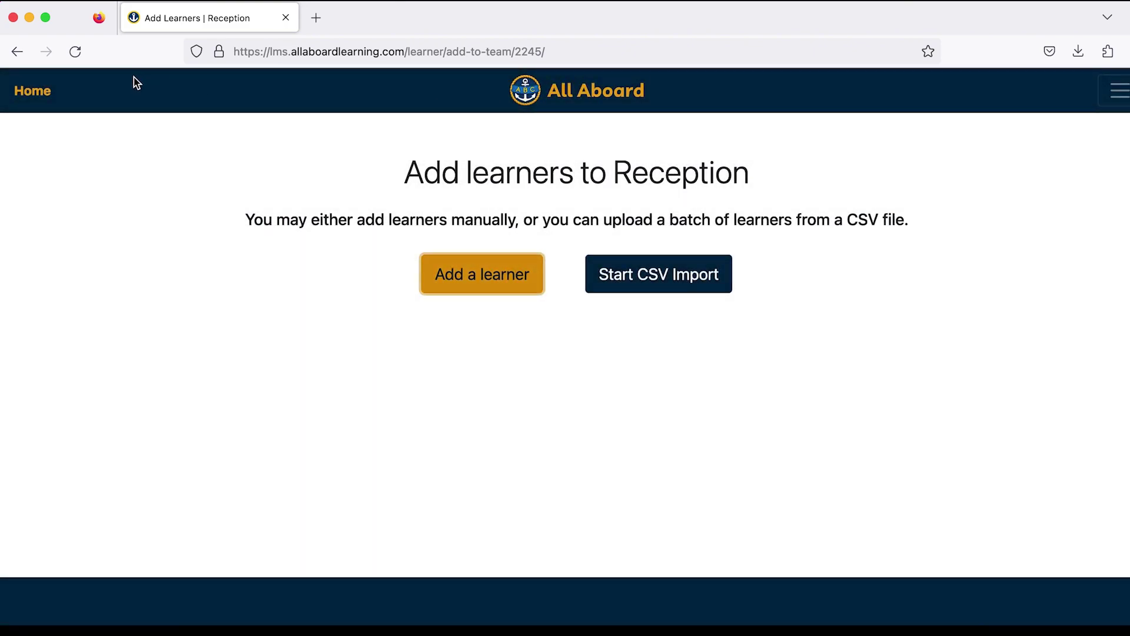
# Reopen the learner form, check Primary contact again, discard it, and go Home
pyautogui.click(479, 287)
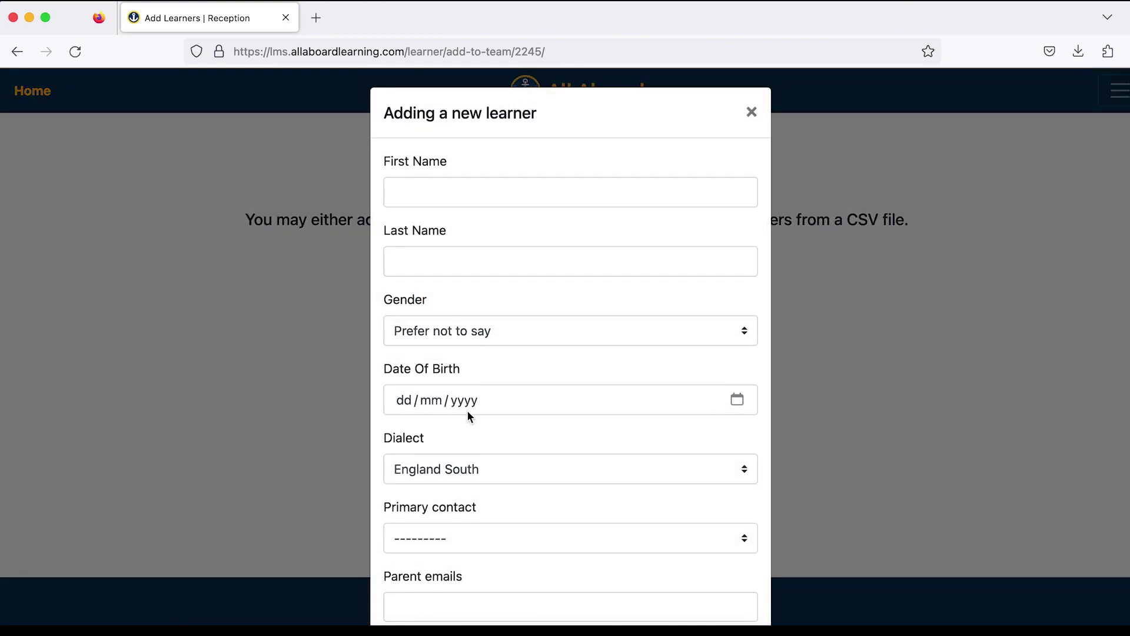
pyautogui.scroll(-1, 467, 412)
pyautogui.click(439, 531)
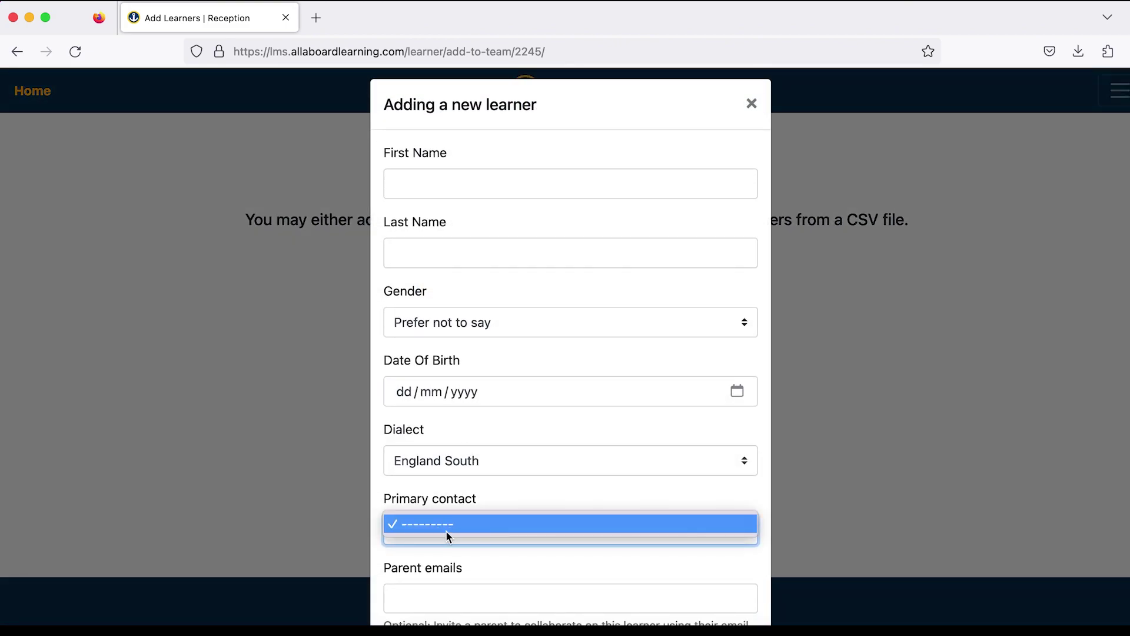
pyautogui.click(319, 442)
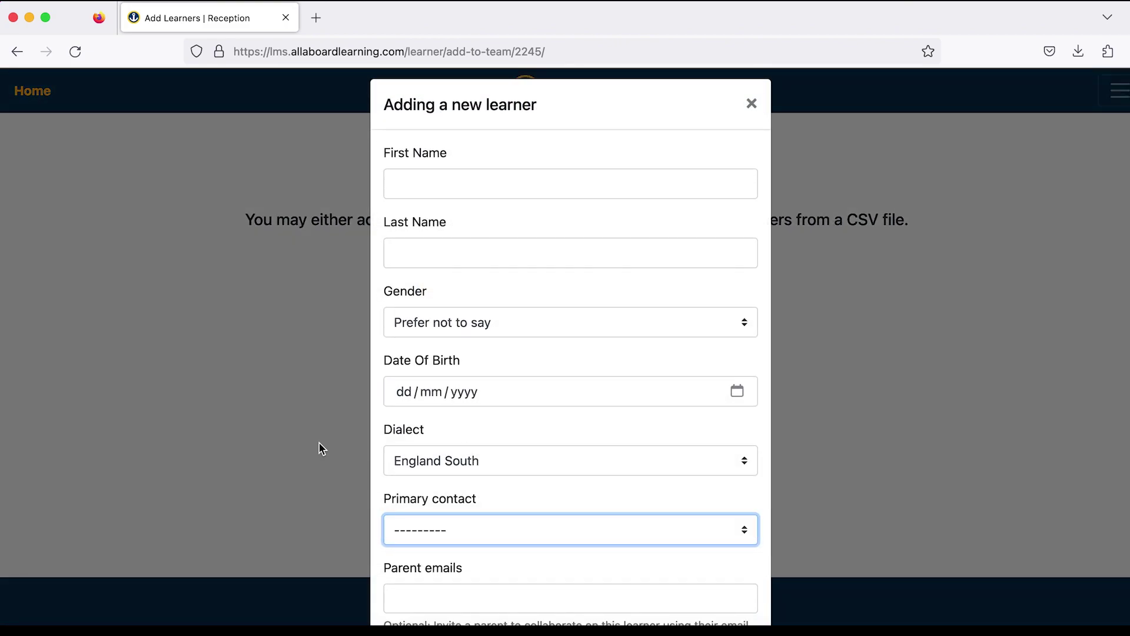
pyautogui.click(752, 104)
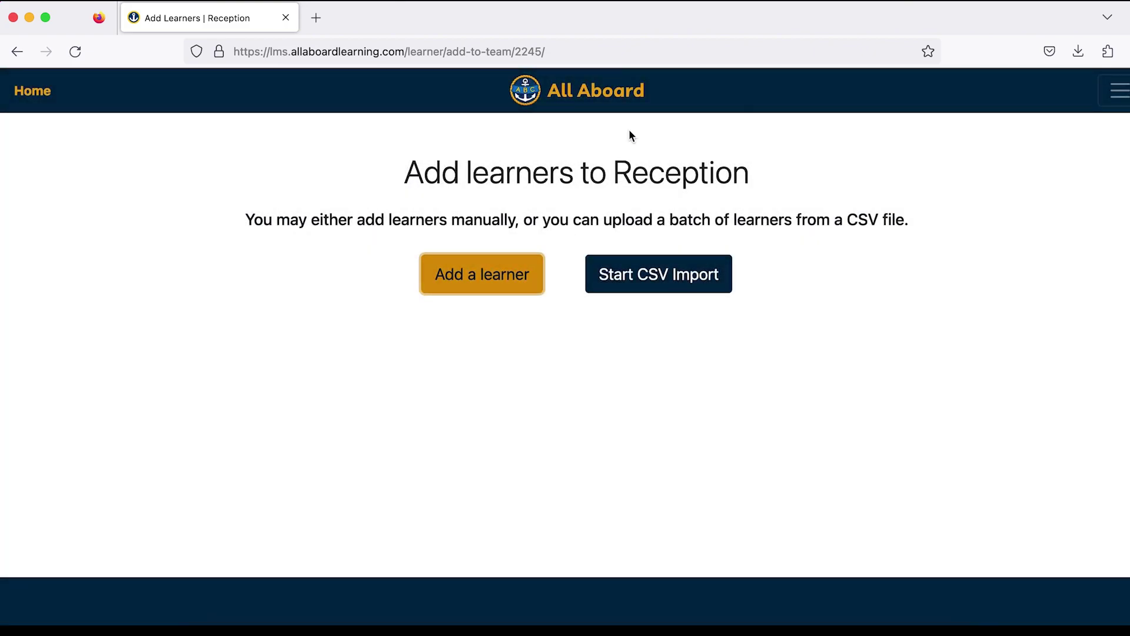
pyautogui.click(41, 94)
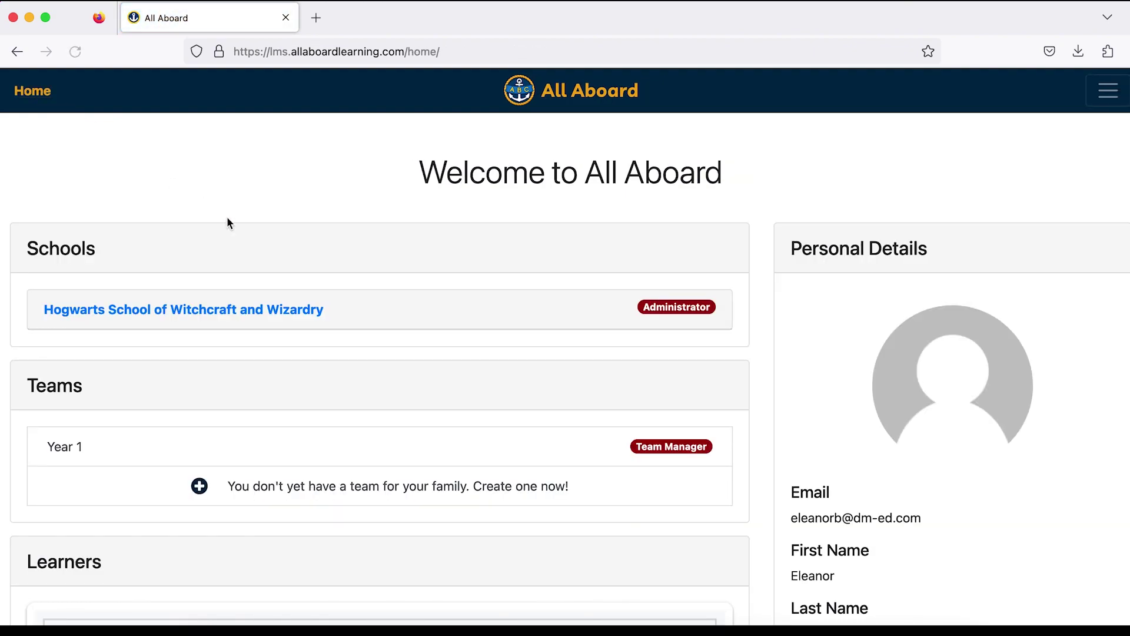
# Open the Reception team from the Hogwarts school page
pyautogui.scroll(-2, 273, 274)
pyautogui.click(252, 268)
pyautogui.scroll(-5, 253, 275)
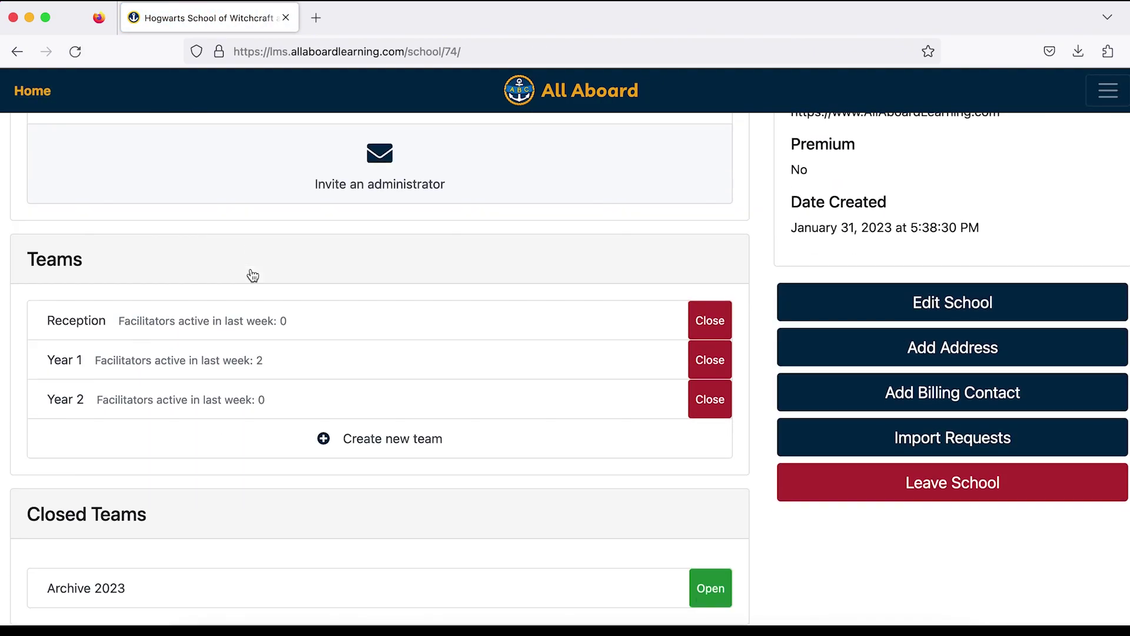
pyautogui.scroll(-2, 253, 274)
pyautogui.click(236, 237)
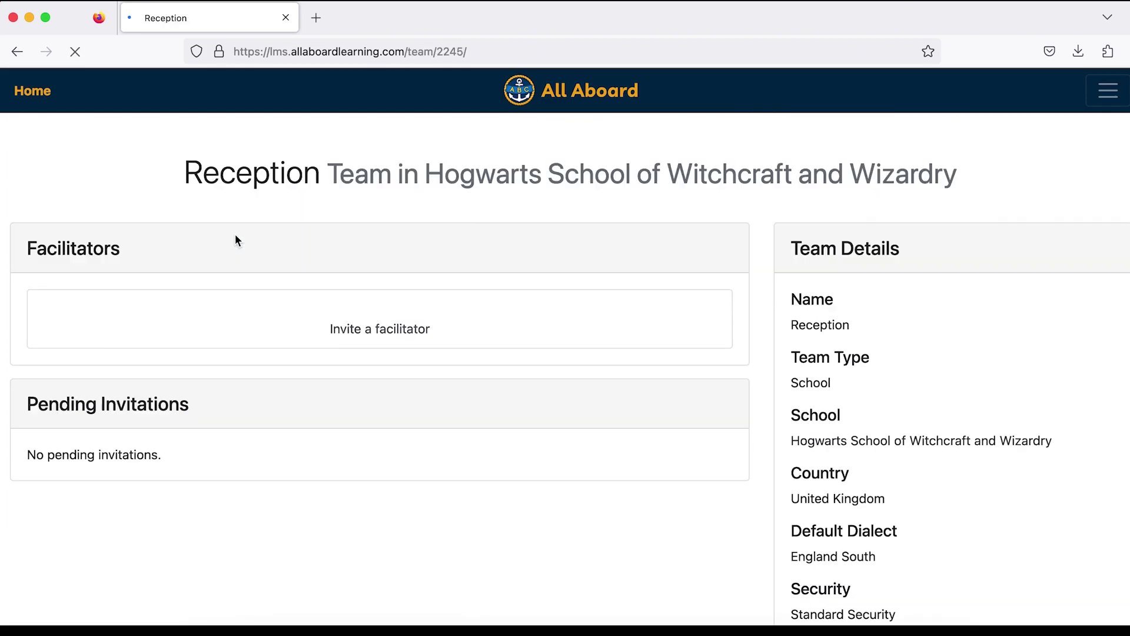
# Invite the school's facilitator to Reception as Team Manager and accept the invitation
pyautogui.click(383, 339)
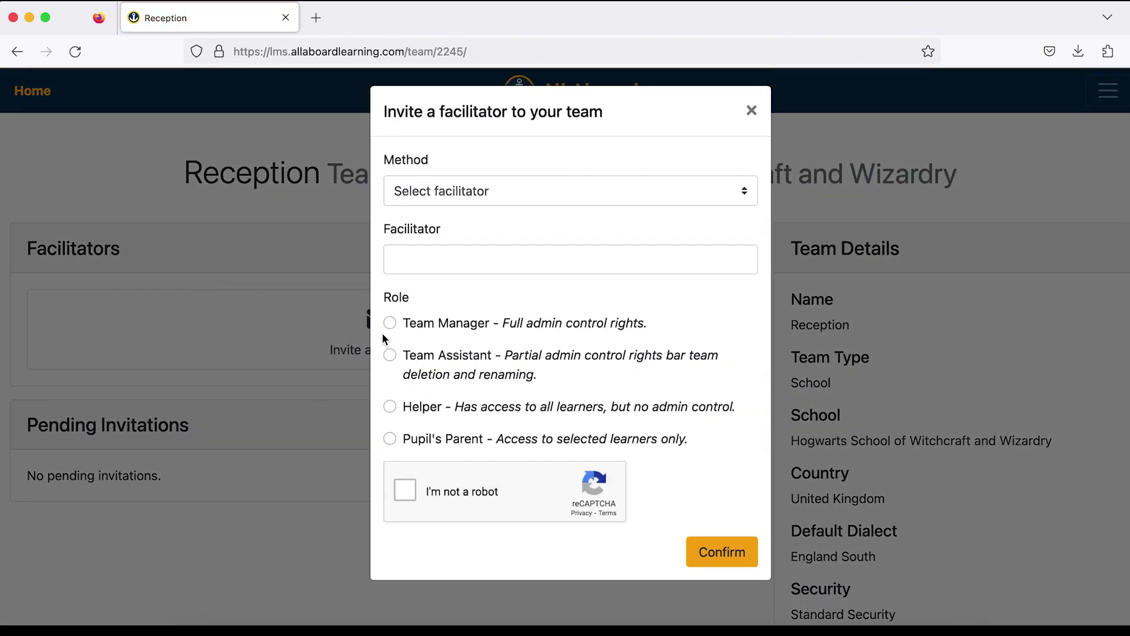
pyautogui.click(457, 196)
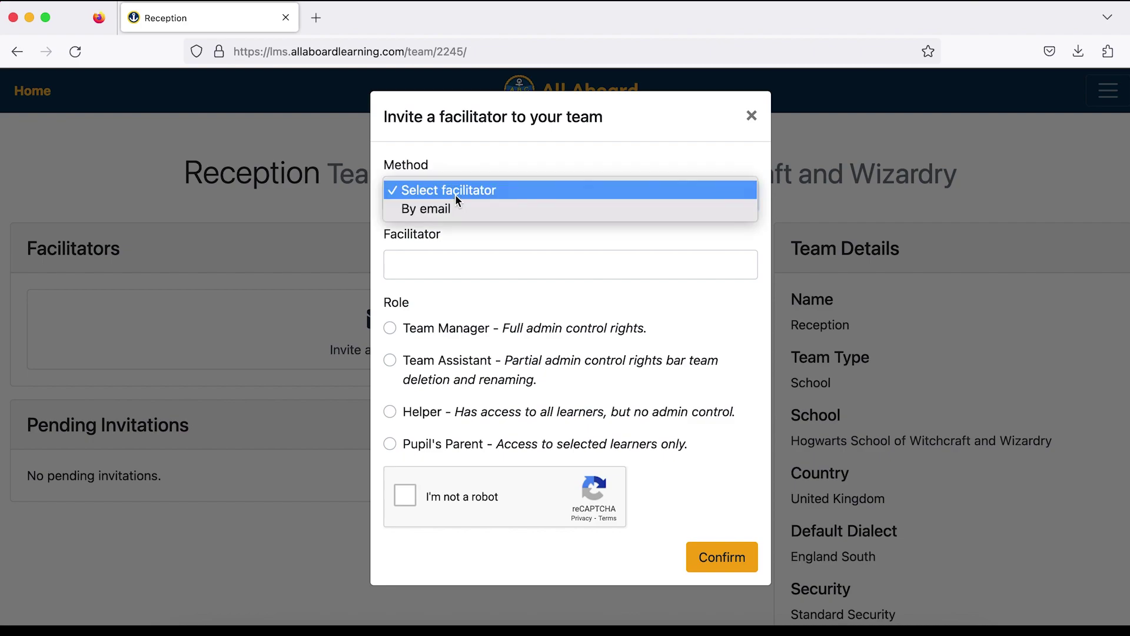
pyautogui.click(457, 191)
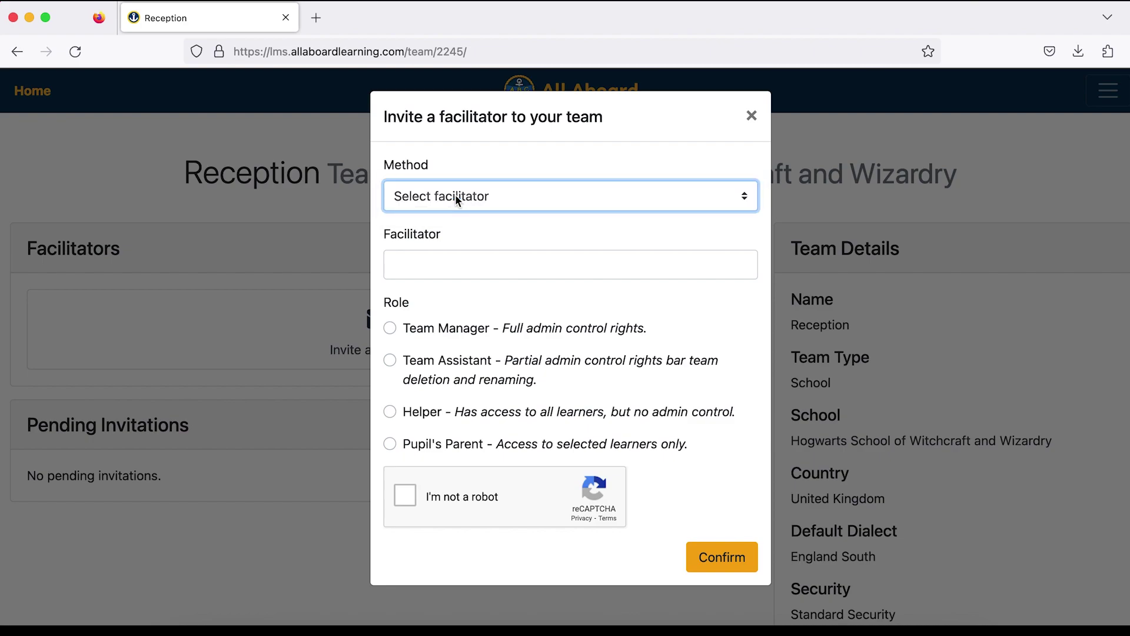
pyautogui.click(425, 269)
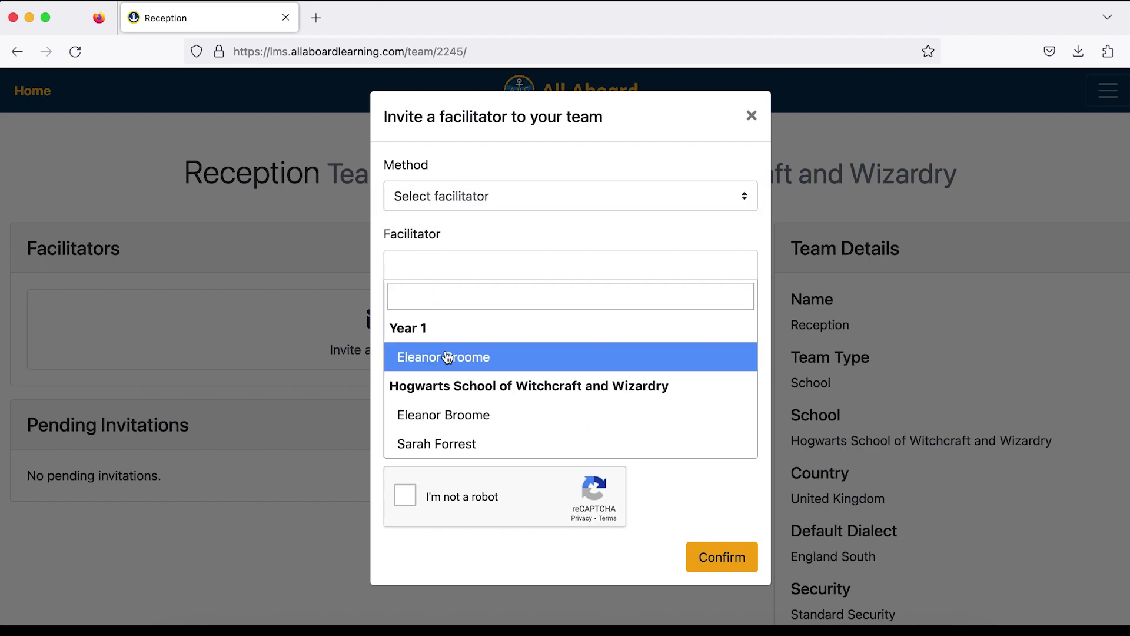
pyautogui.click(438, 415)
pyautogui.click(389, 329)
pyautogui.click(406, 492)
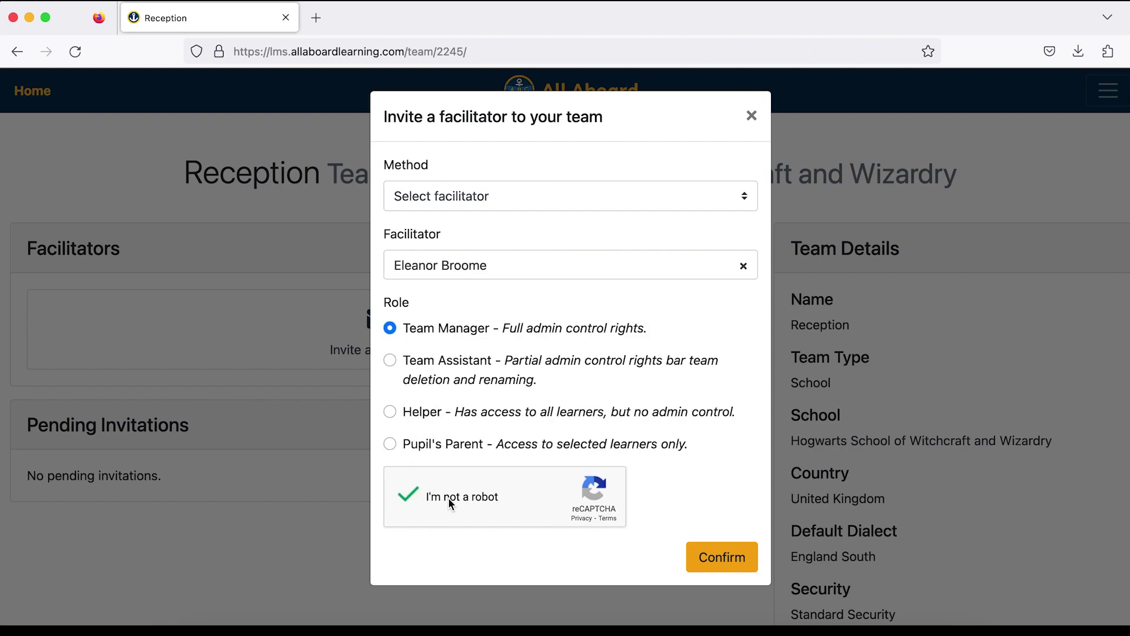
pyautogui.click(716, 561)
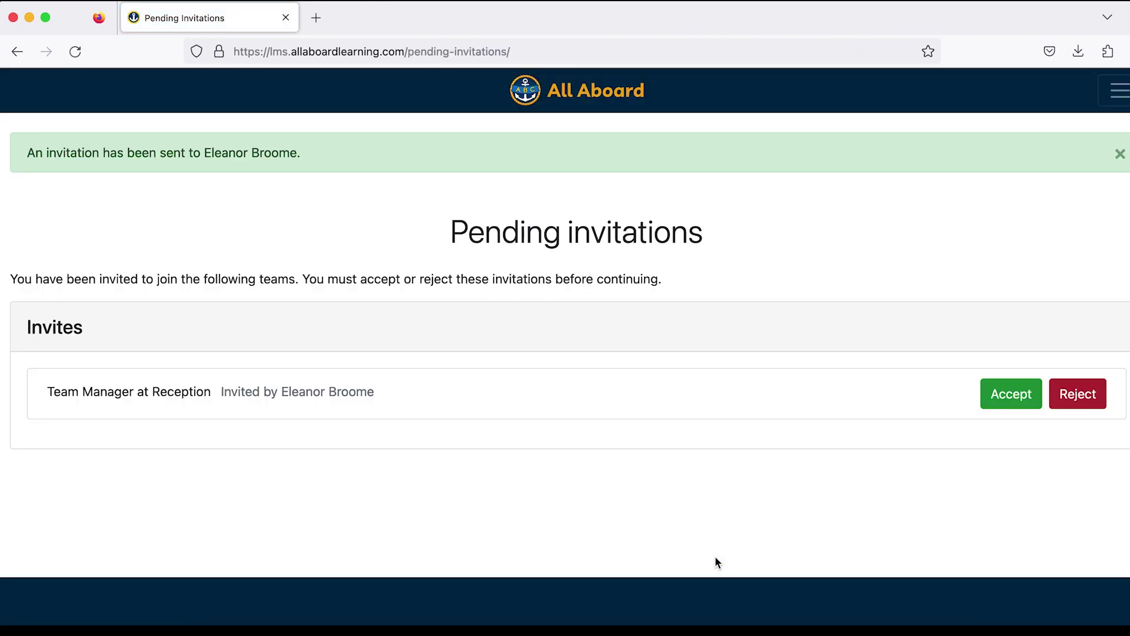
pyautogui.click(1011, 394)
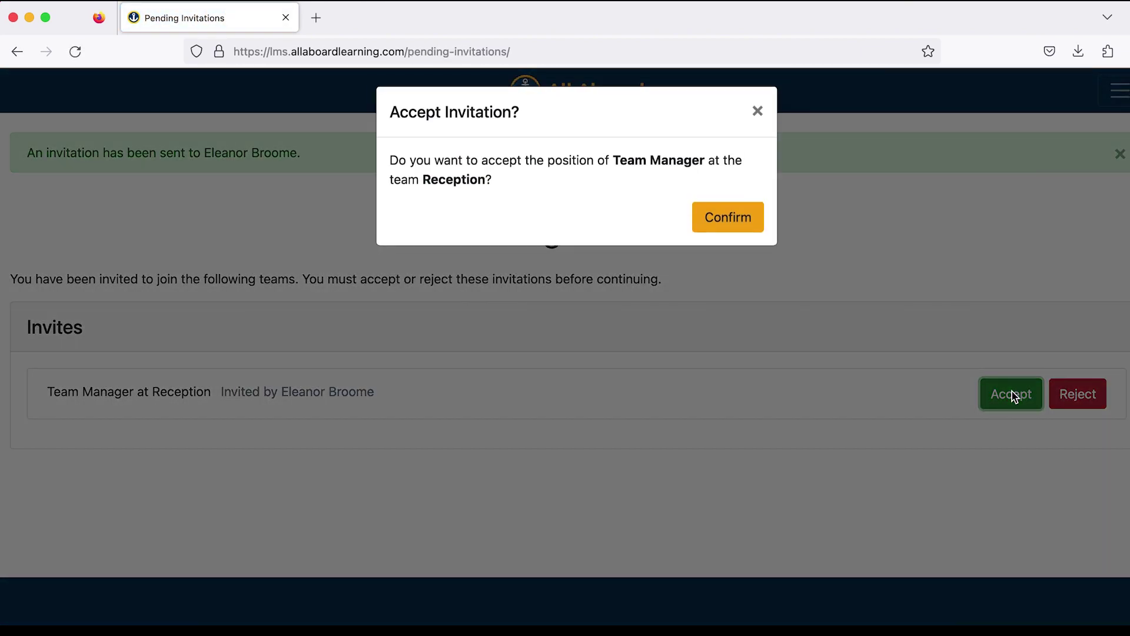
pyautogui.click(721, 223)
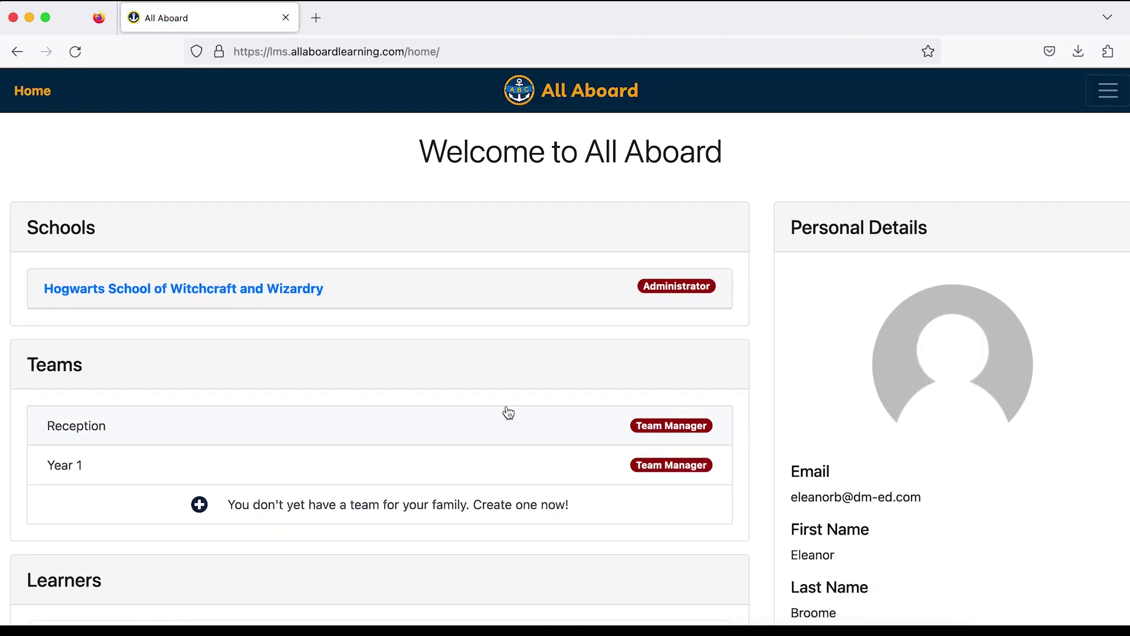
# Open the Reception team and go to its Add learners page
pyautogui.click(416, 424)
pyautogui.scroll(-10, 421, 424)
pyautogui.scroll(-3, 421, 424)
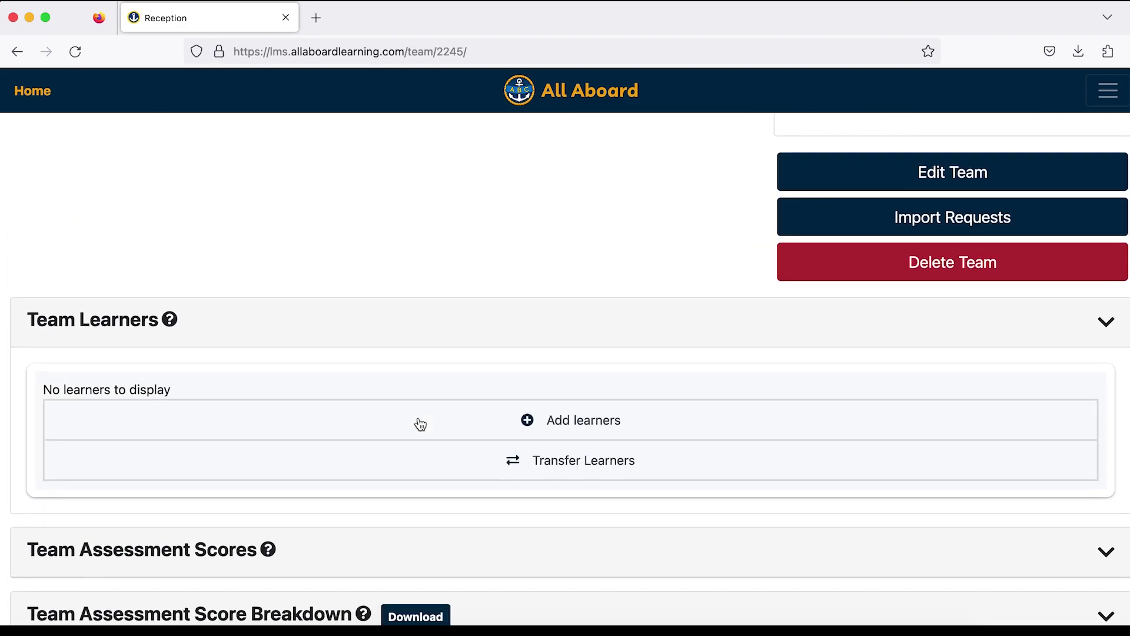
pyautogui.click(573, 431)
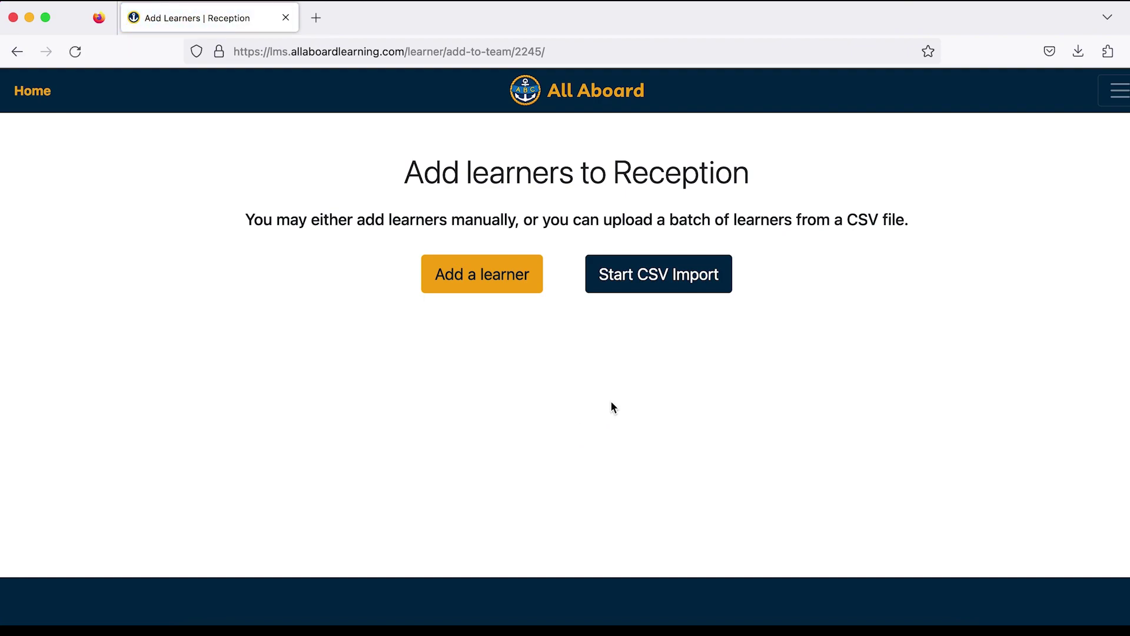
# Start a CSV import and open the file chooser under Upload your CSV
pyautogui.click(686, 285)
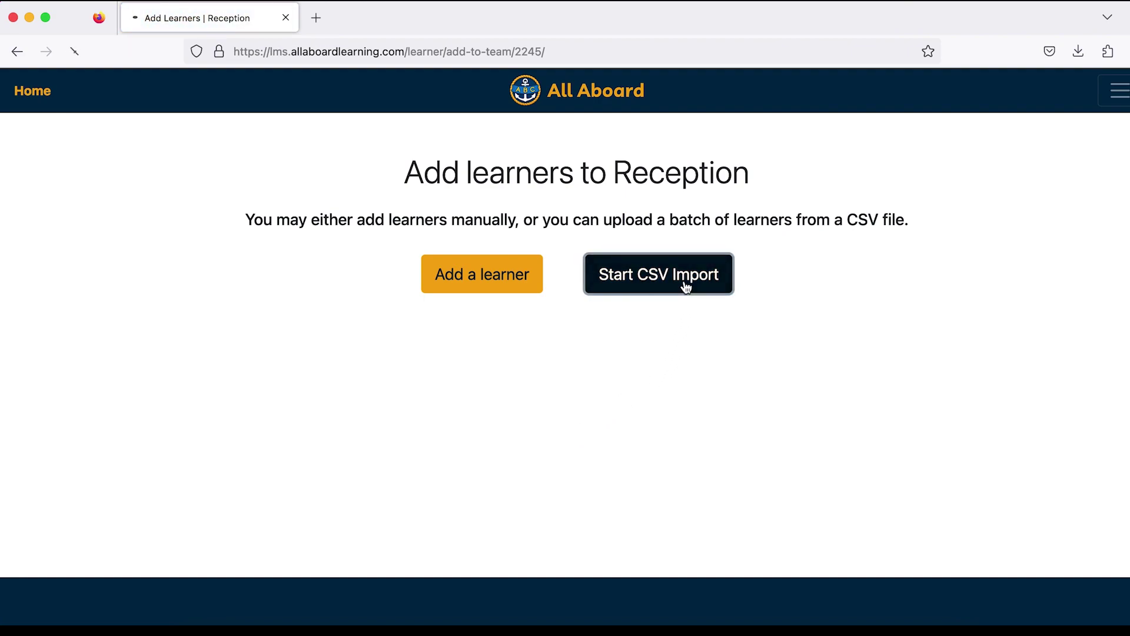
pyautogui.scroll(-2, 684, 287)
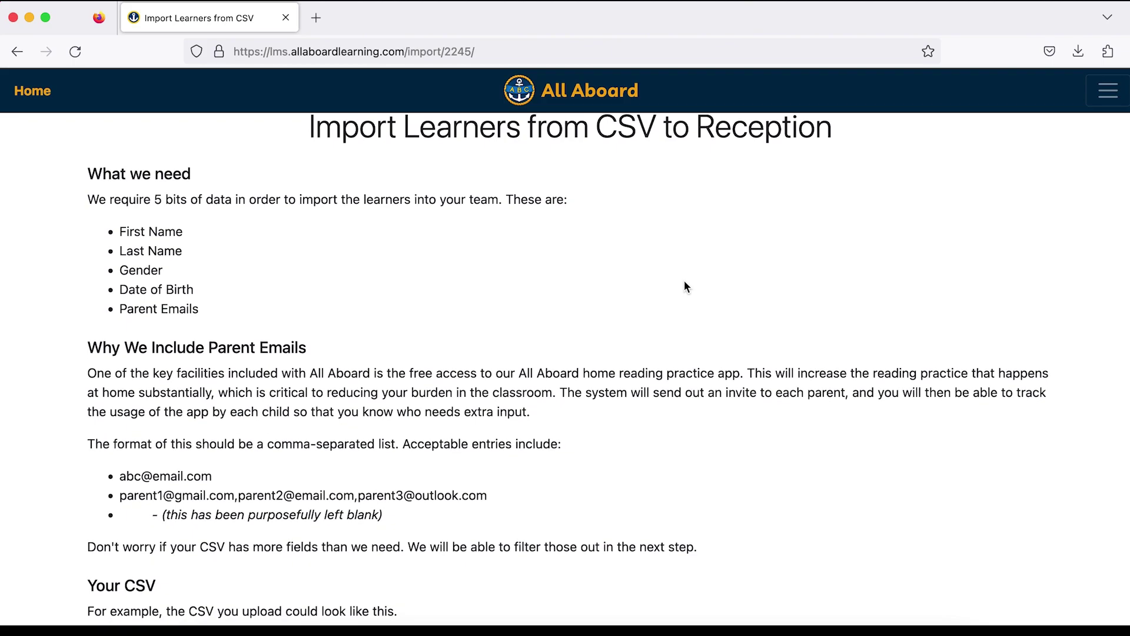
pyautogui.scroll(-5, 685, 286)
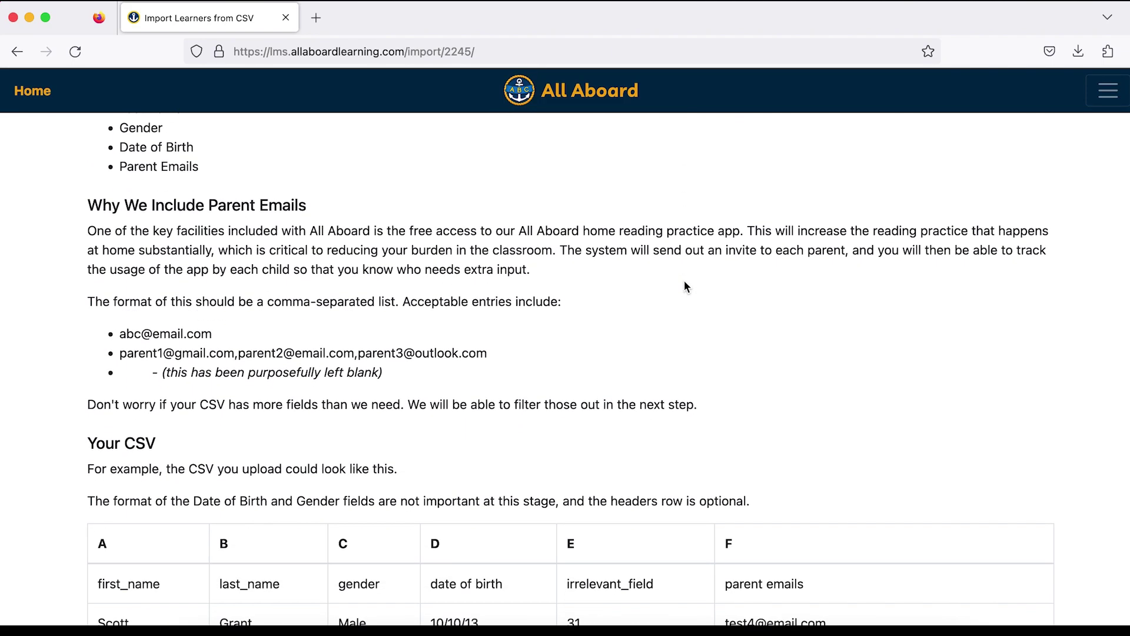
pyautogui.scroll(-3, 685, 280)
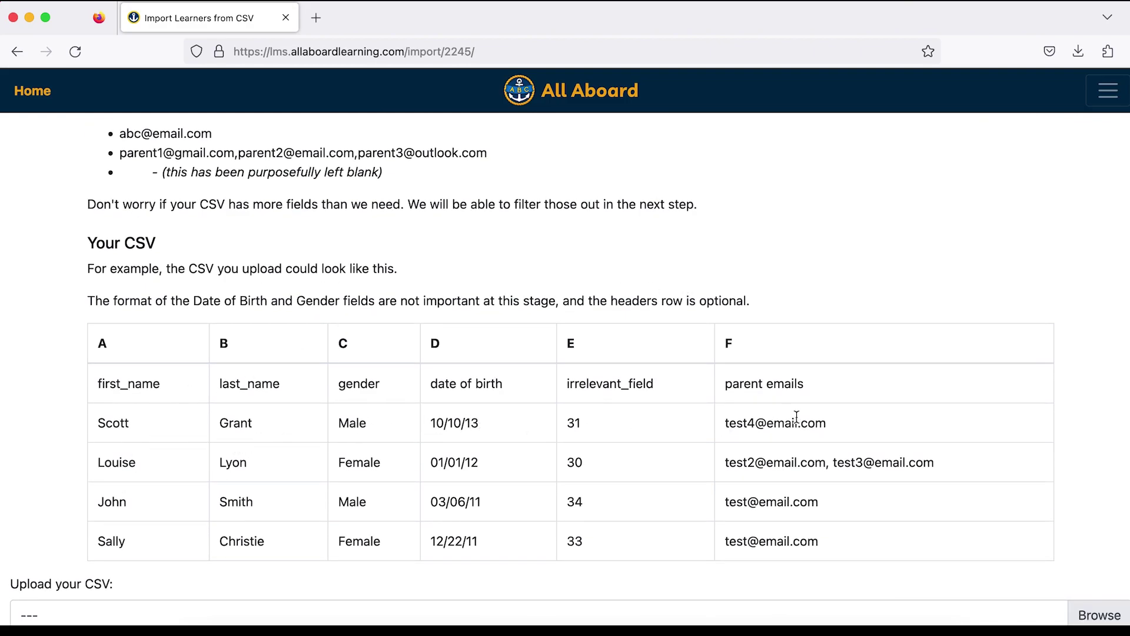
pyautogui.scroll(-2, 801, 419)
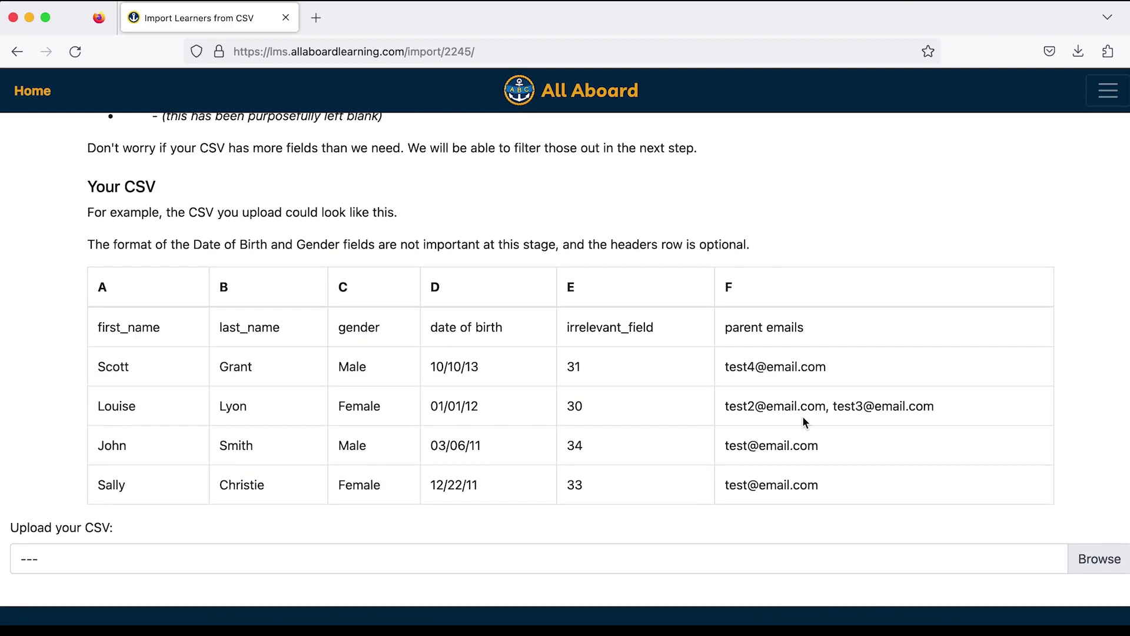
pyautogui.click(1093, 561)
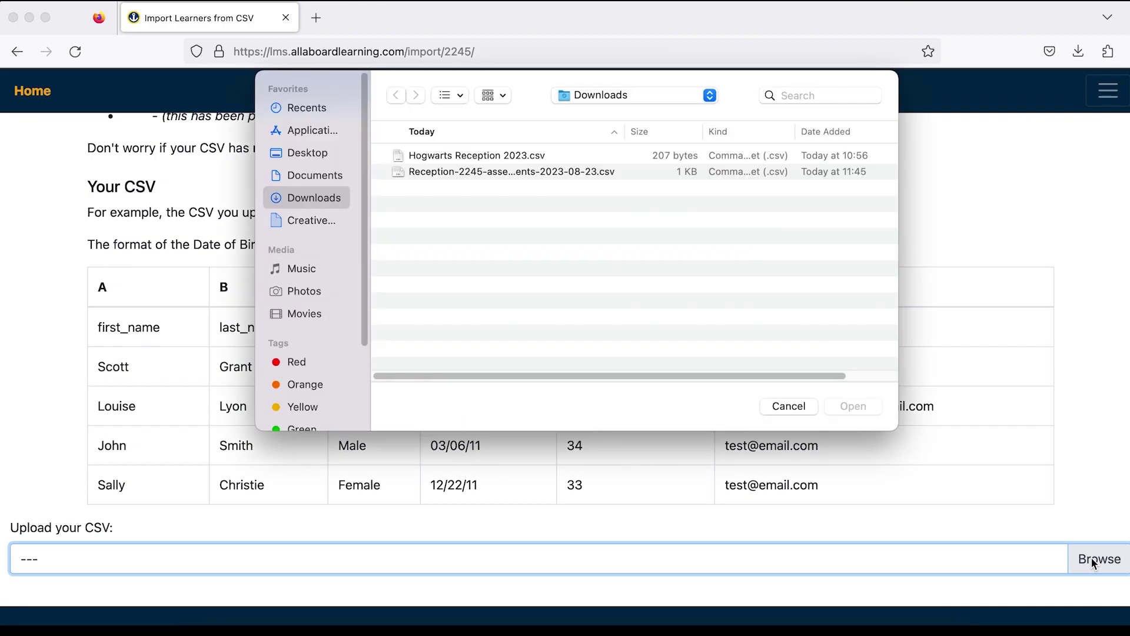
# Upload 'Hogwarts Reception 2023.csv' and mark its first row as headers
pyautogui.click(493, 155)
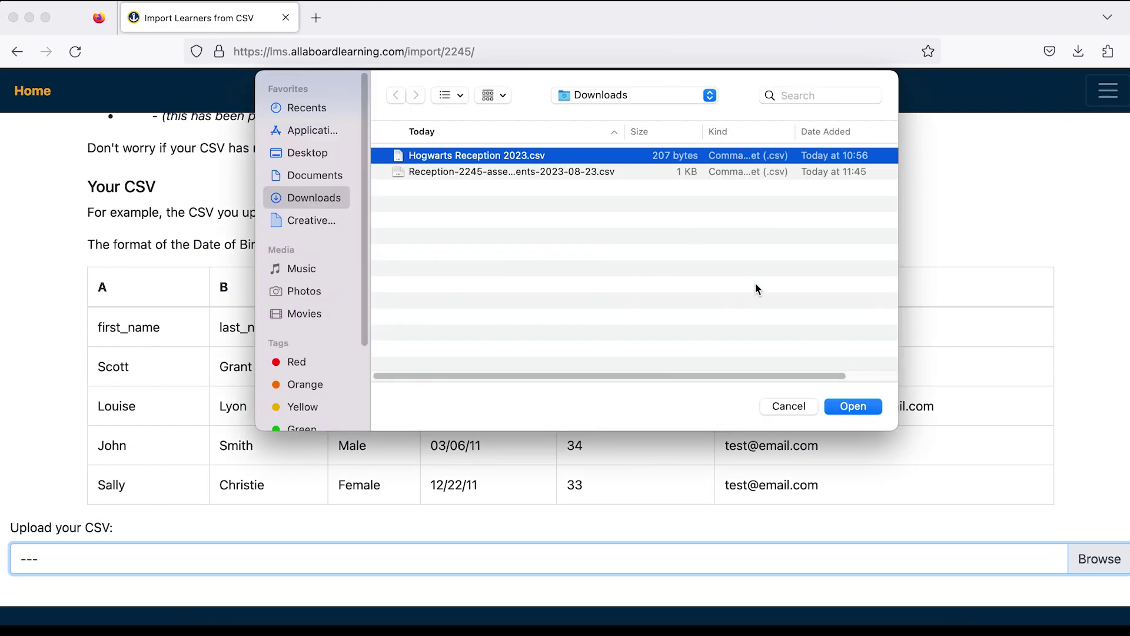
pyautogui.click(868, 407)
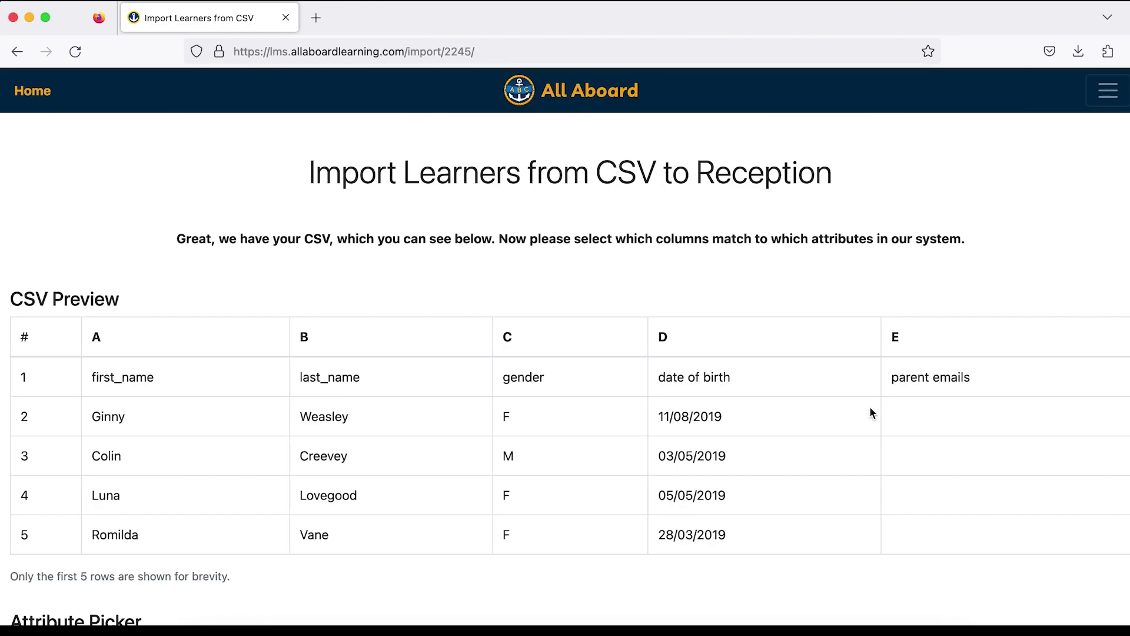
pyautogui.scroll(-2, 641, 563)
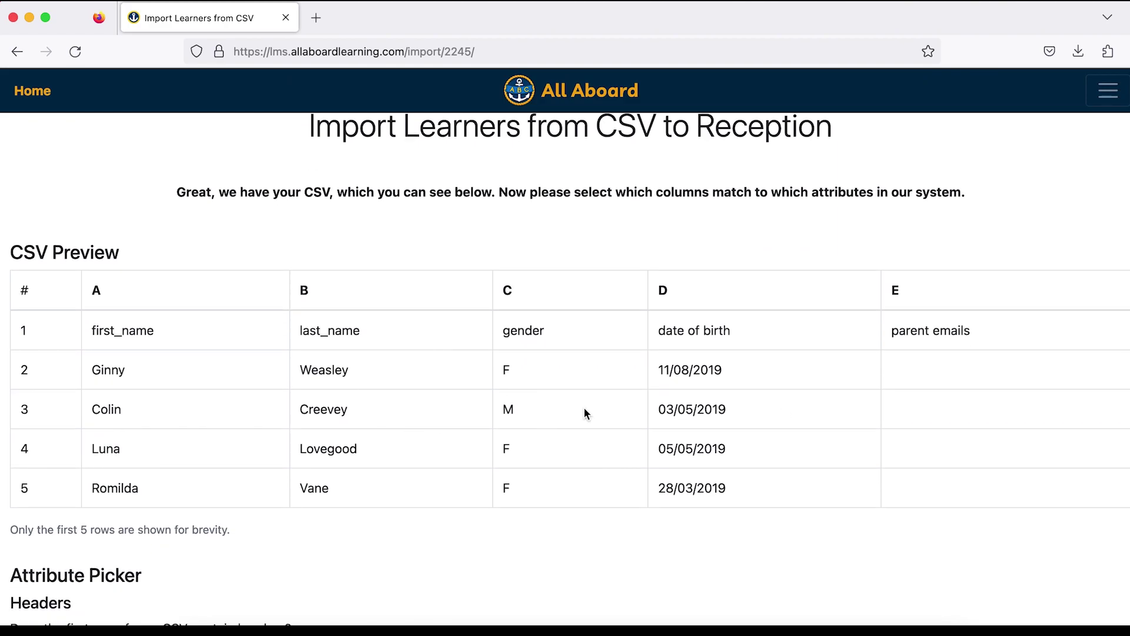
pyautogui.scroll(-5, 749, 457)
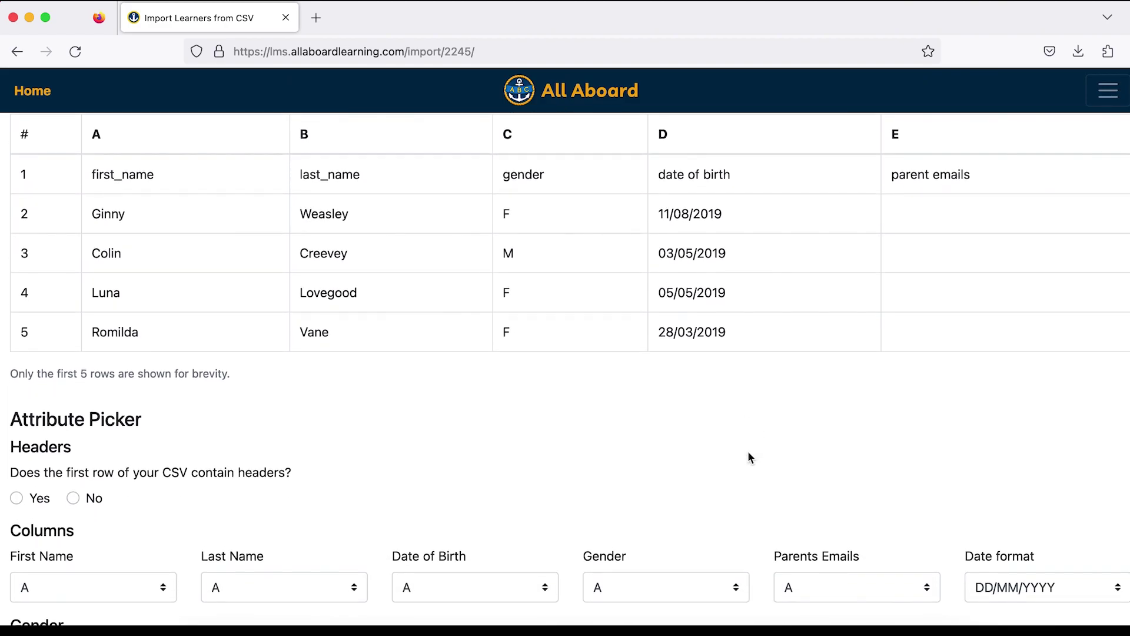
pyautogui.scroll(2, 669, 402)
pyautogui.scroll(-4, 569, 465)
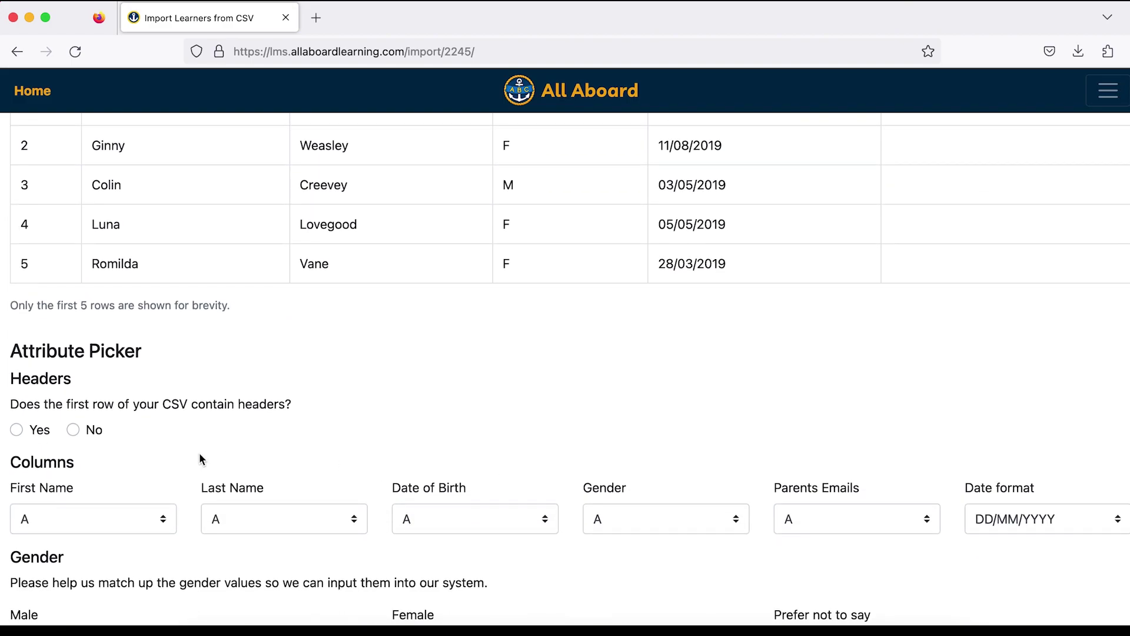
pyautogui.click(17, 430)
pyautogui.scroll(-2, 166, 459)
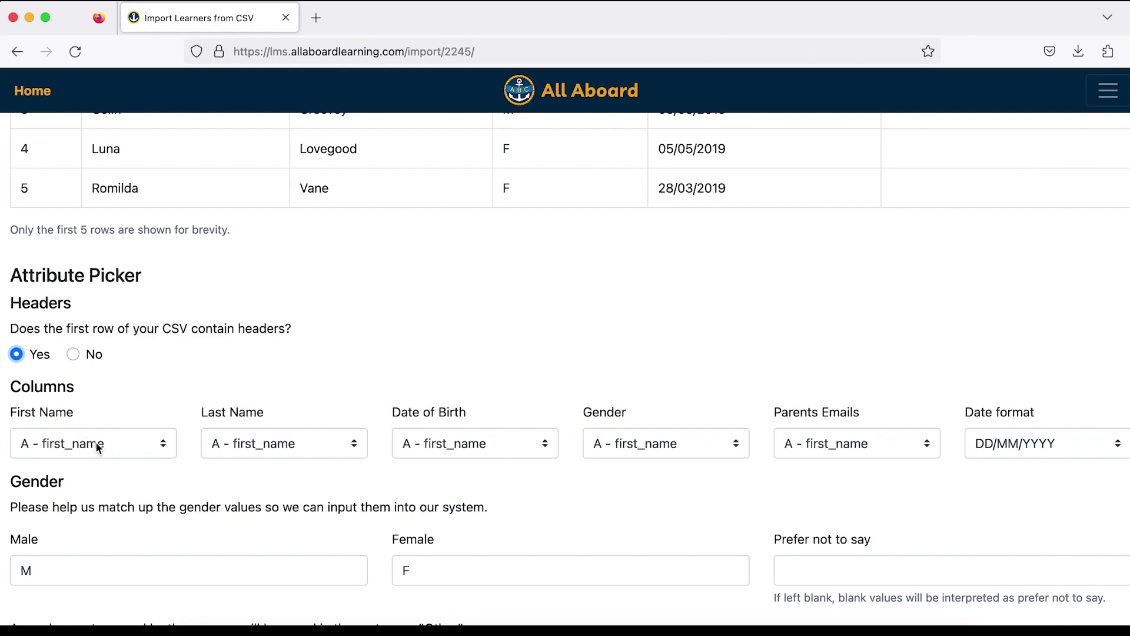
# Map Last Name to B, Date of Birth to D, Gender to C, Parents Emails to E
pyautogui.click(288, 449)
pyautogui.click(279, 101)
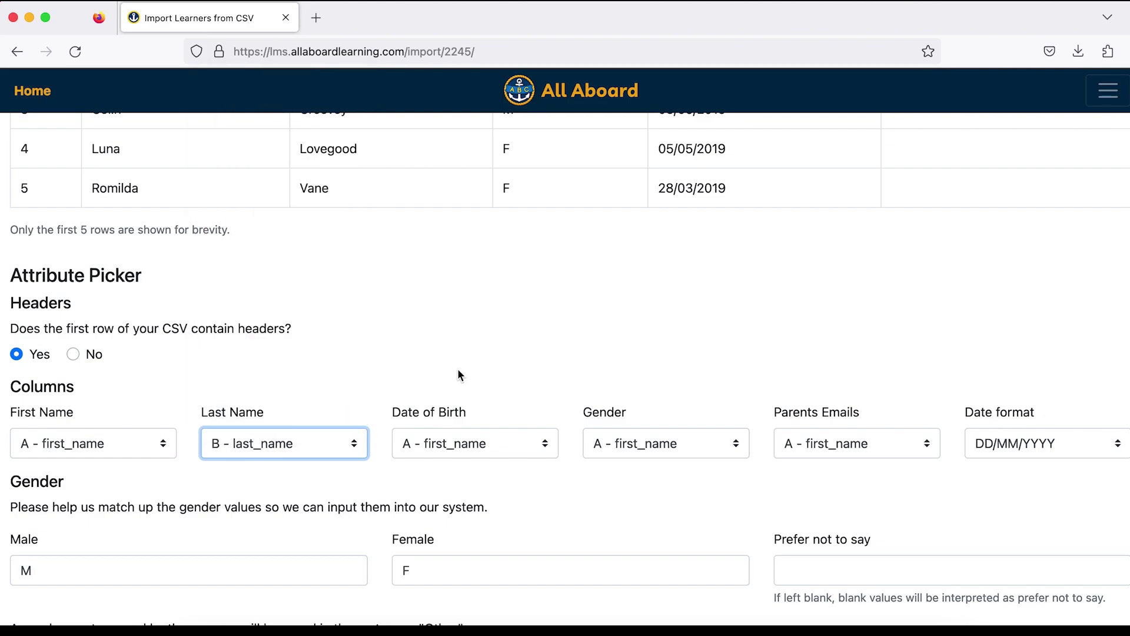
pyautogui.click(489, 443)
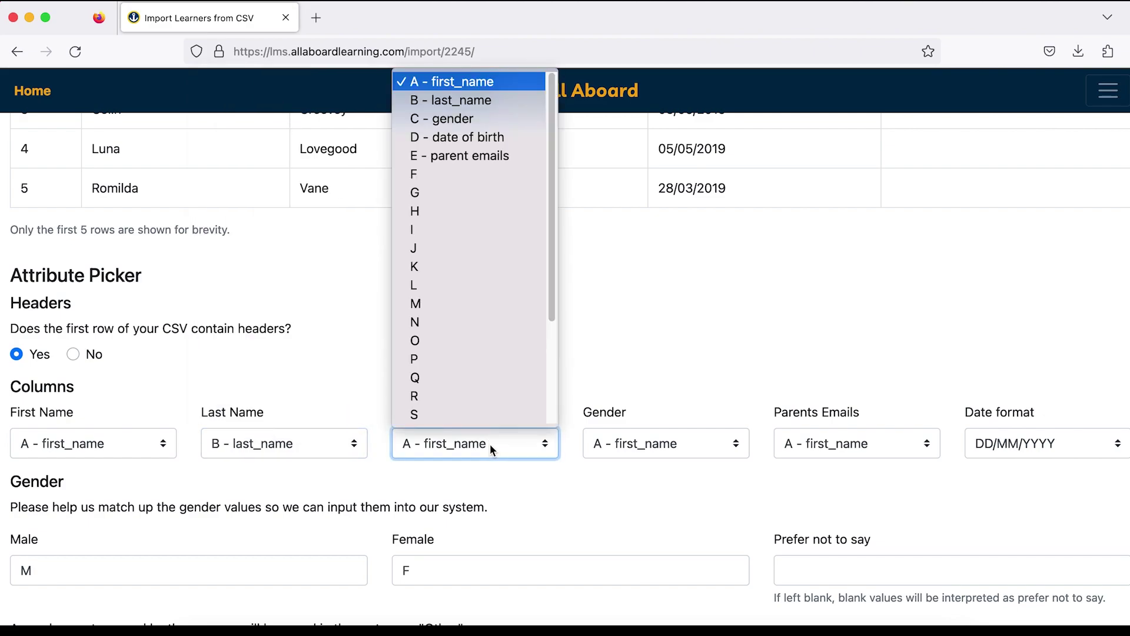
pyautogui.click(468, 138)
pyautogui.click(710, 443)
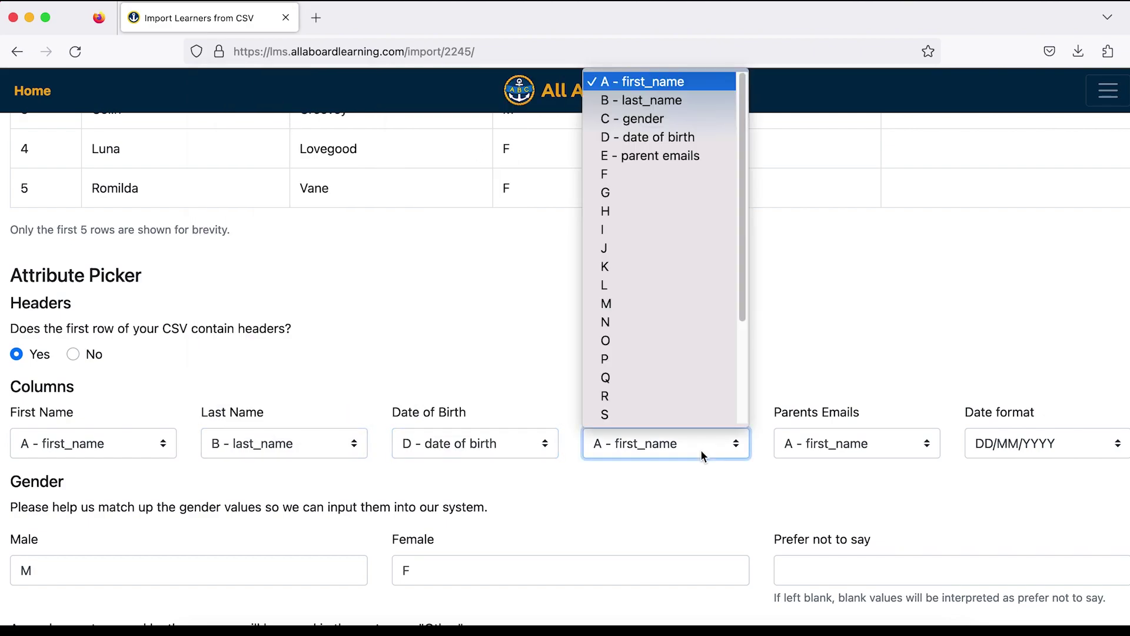
pyautogui.click(668, 119)
pyautogui.click(934, 451)
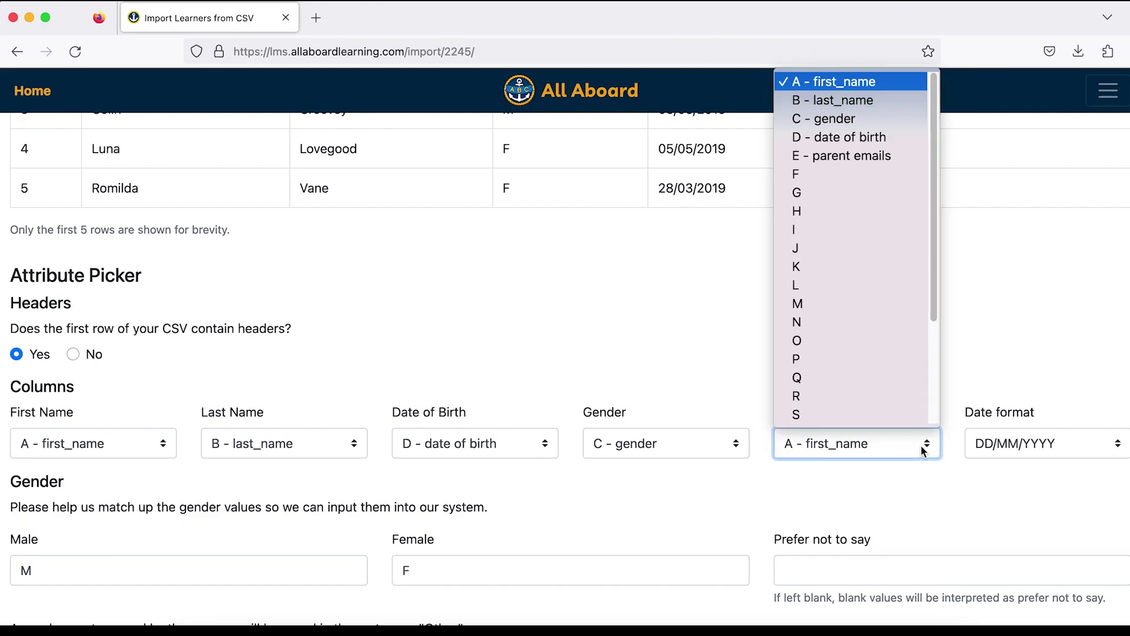
pyautogui.click(846, 156)
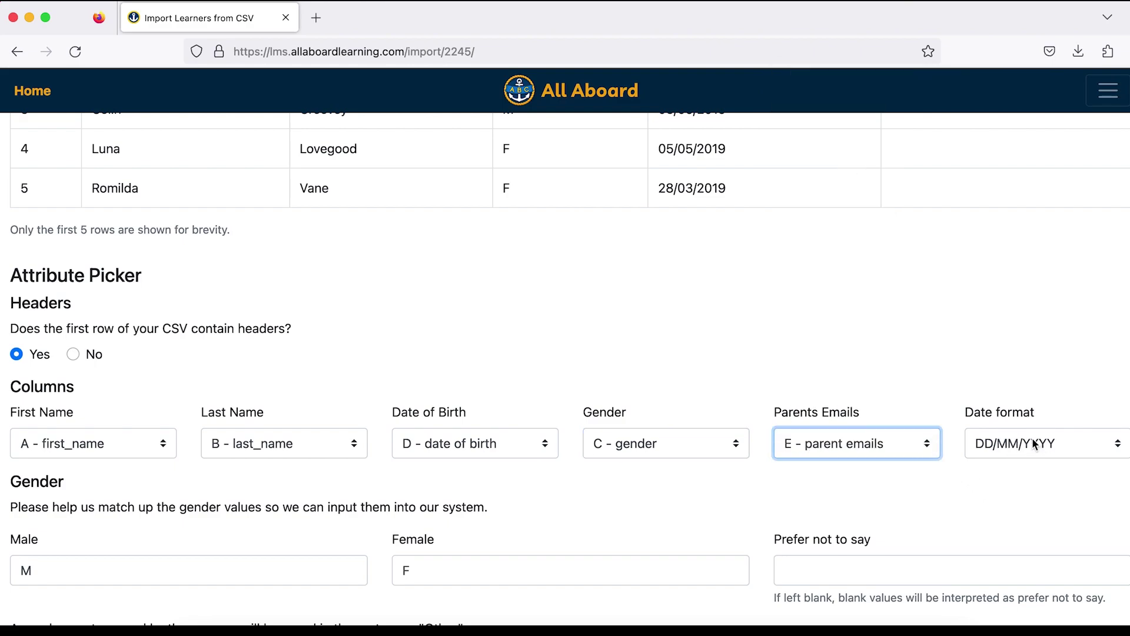
pyautogui.scroll(-3, 1018, 424)
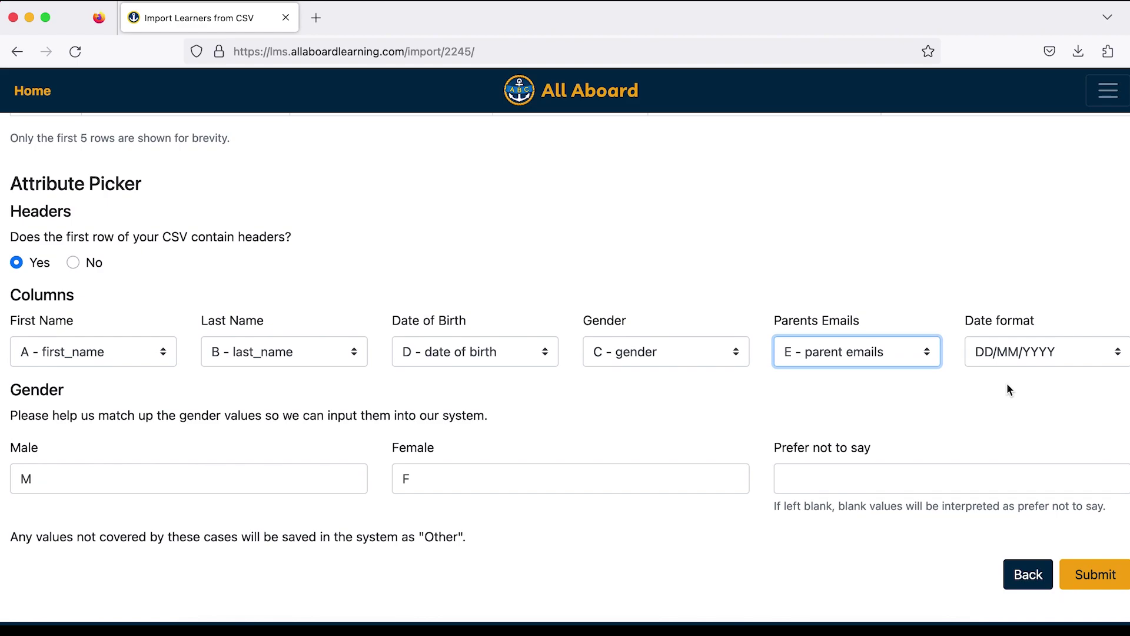
pyautogui.scroll(-2, 391, 418)
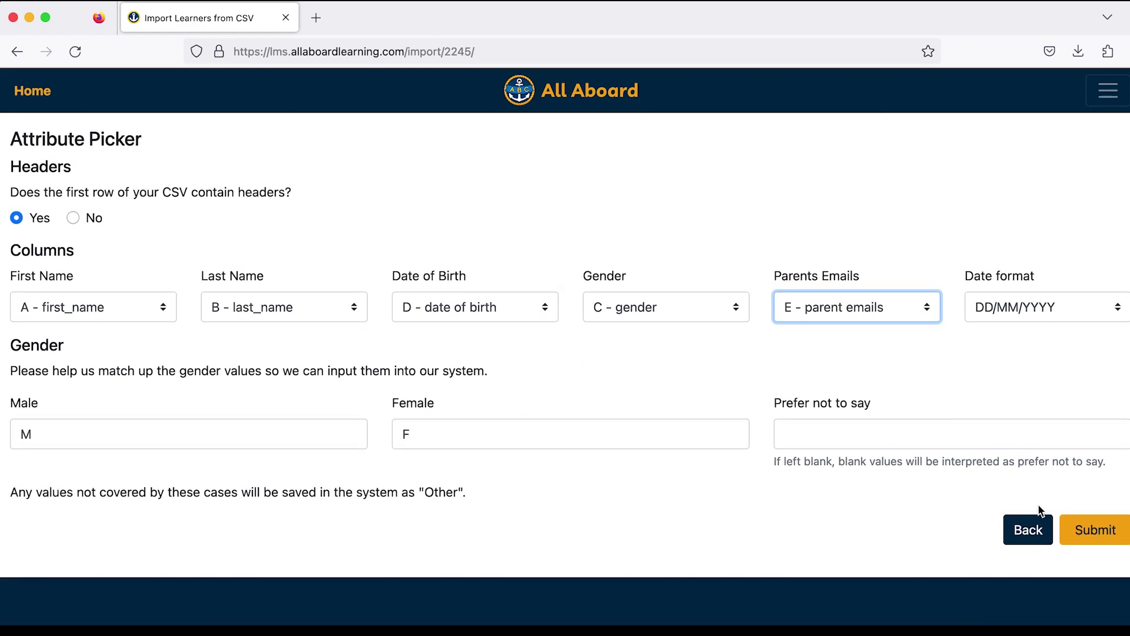
# Submit the mapping, tick 'Proceed anyway' for missing parent emails, and resubmit
pyautogui.click(1090, 529)
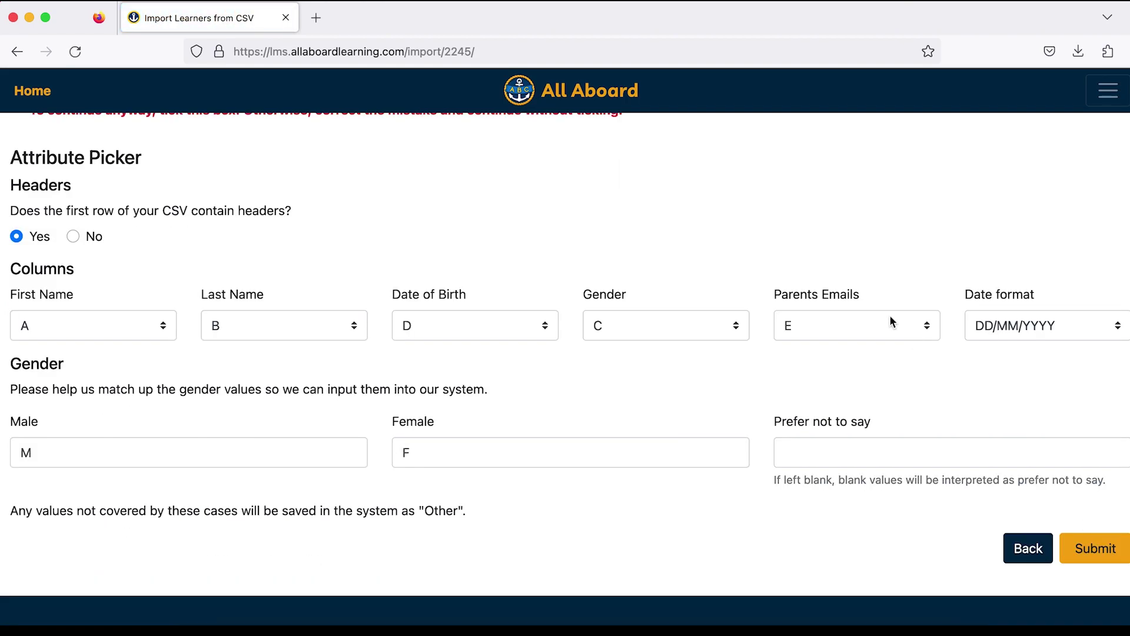
pyautogui.scroll(6, 890, 321)
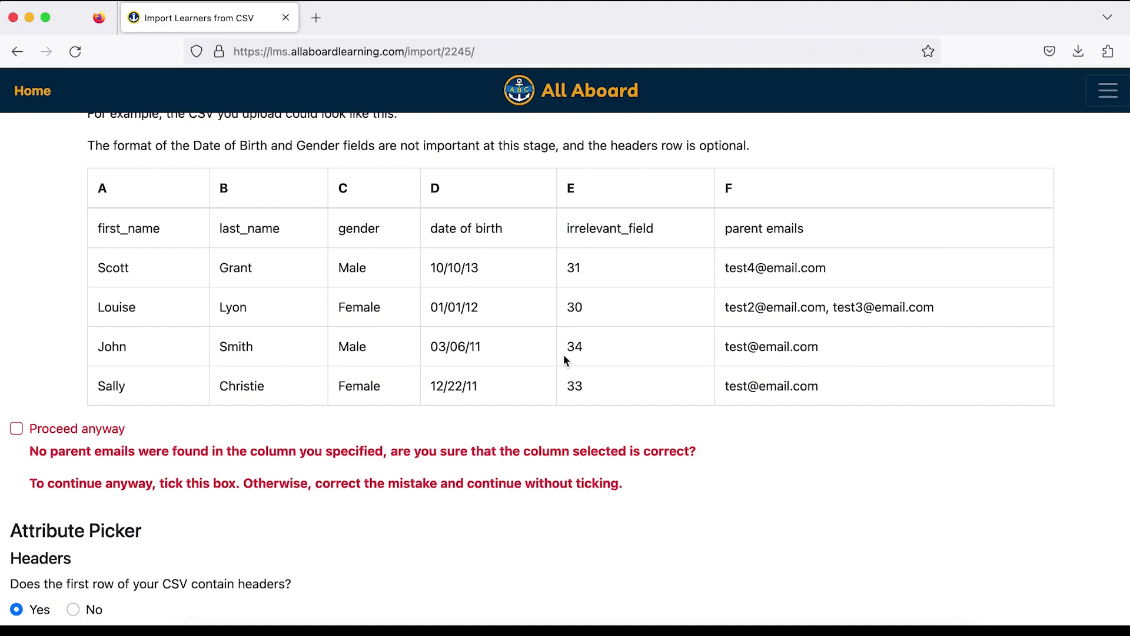
pyautogui.click(18, 430)
pyautogui.scroll(1, 630, 529)
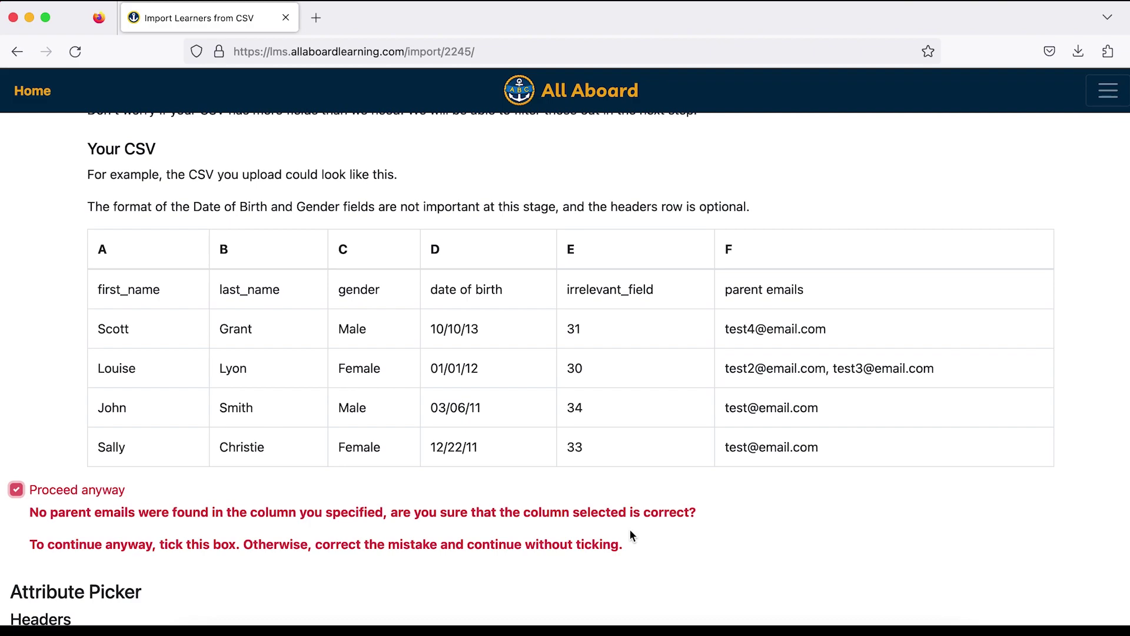
pyautogui.scroll(-5, 631, 535)
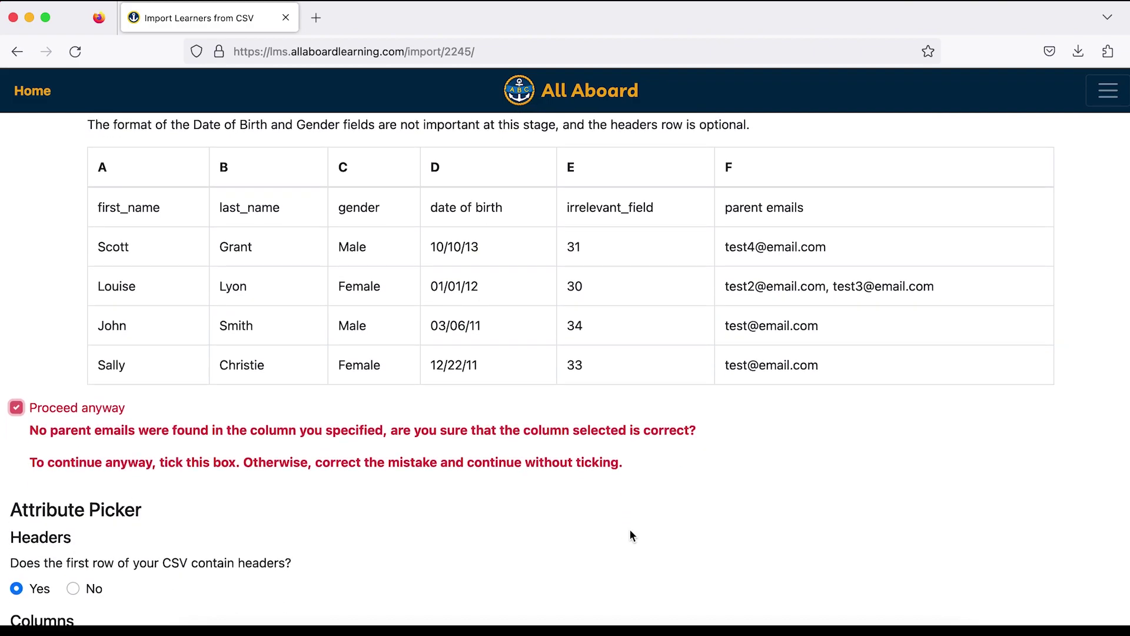
pyautogui.scroll(-3, 630, 531)
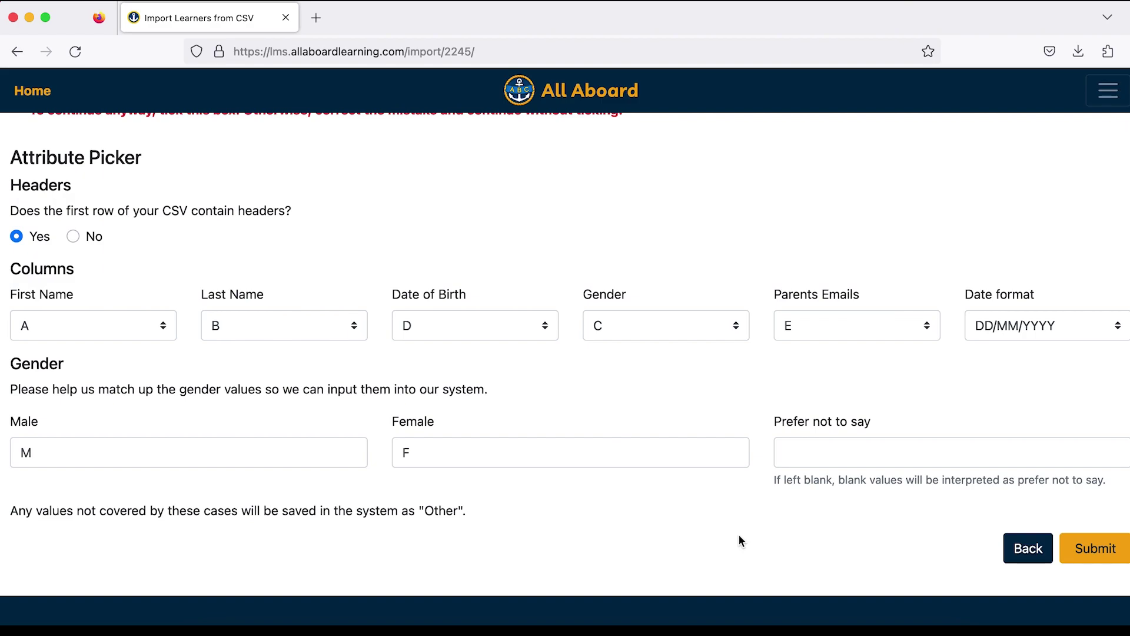
pyautogui.click(1112, 554)
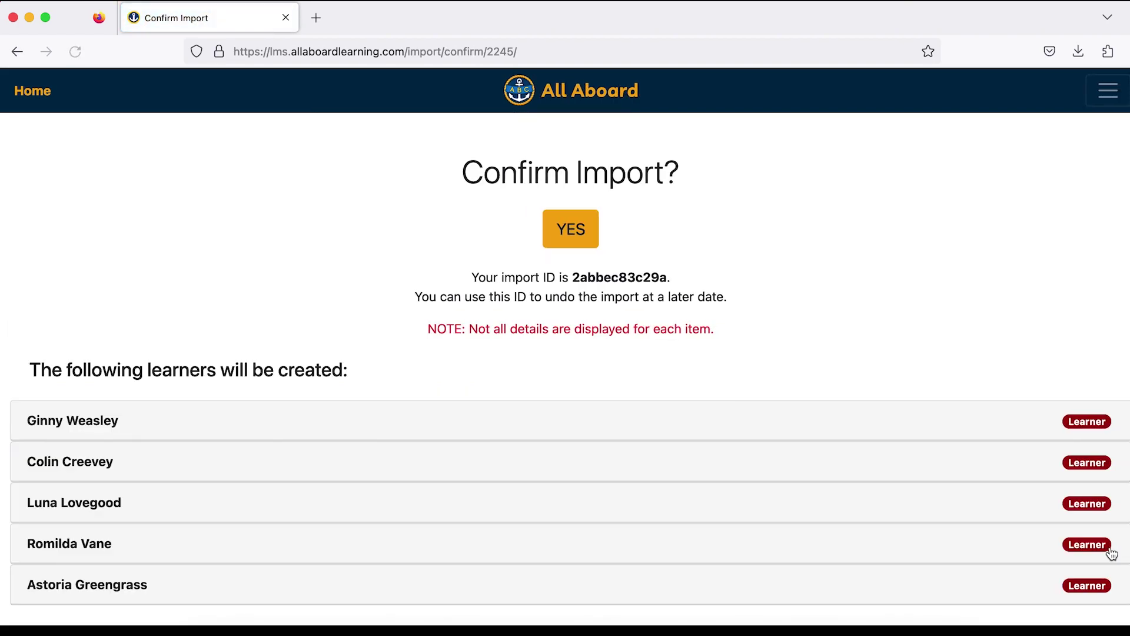
pyautogui.scroll(-2, 916, 511)
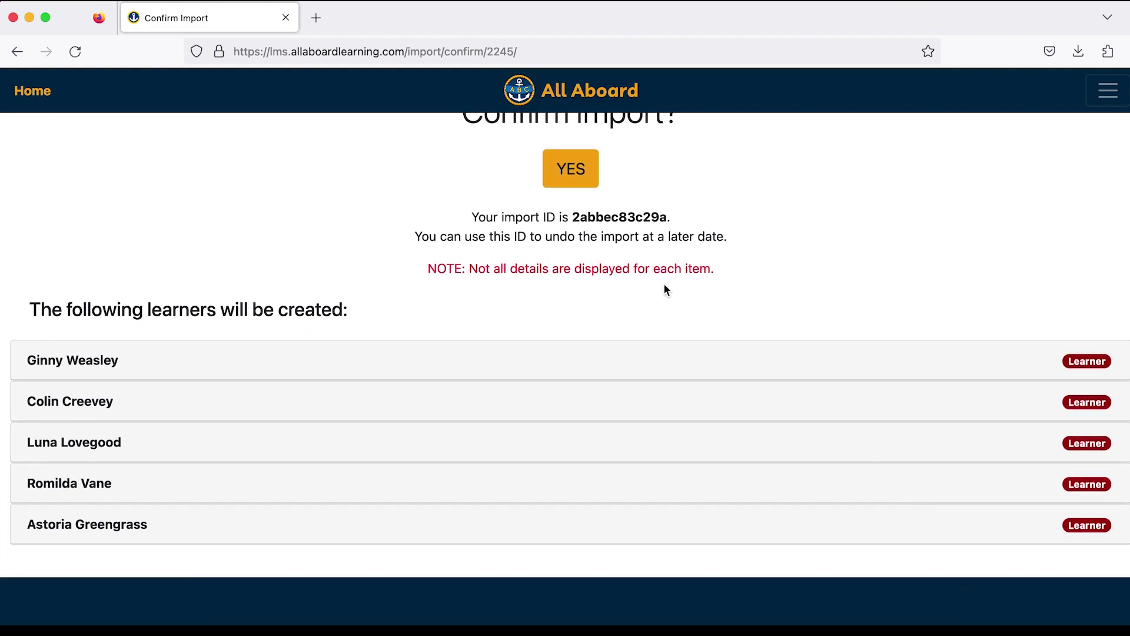
pyautogui.scroll(2, 740, 318)
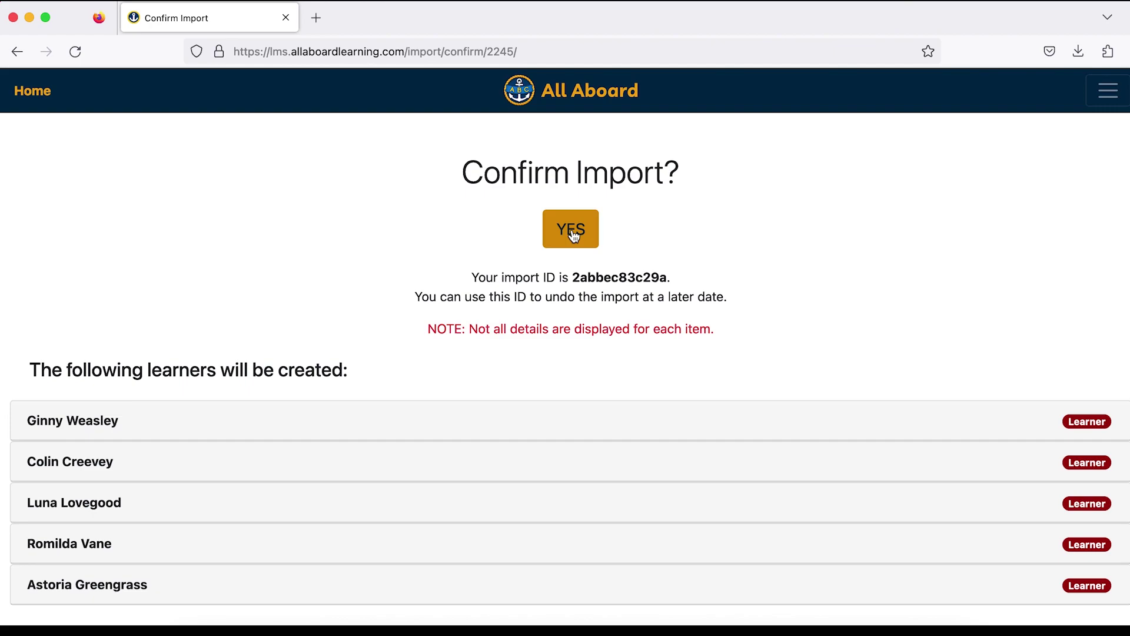
# Confirm the five-learner import, then open one new learner's profile from the Reception team
pyautogui.click(574, 236)
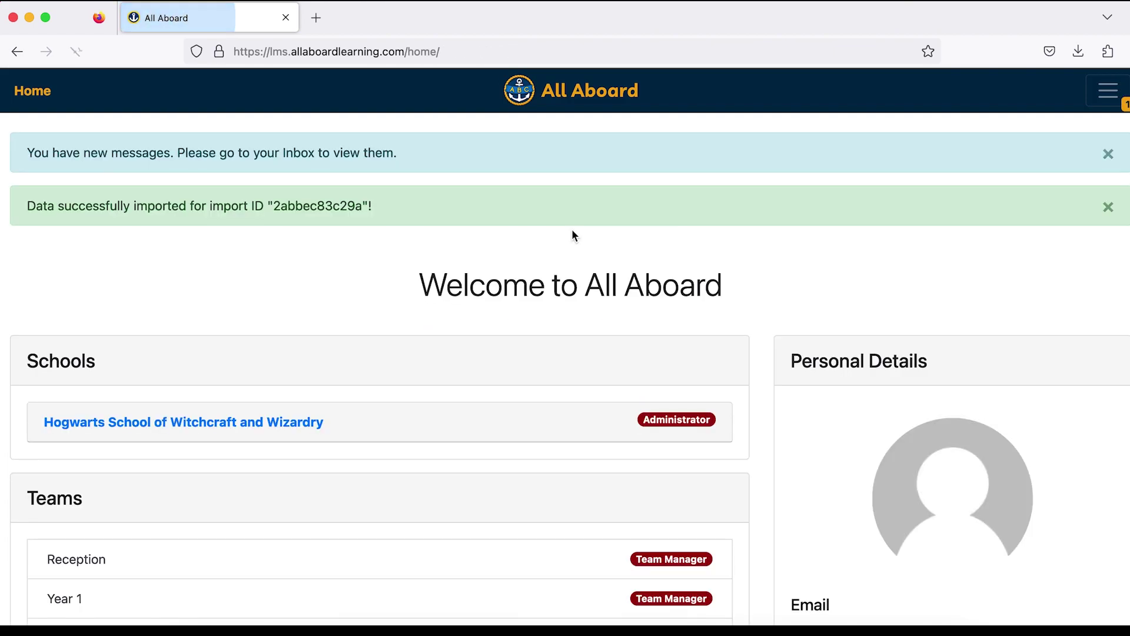
pyautogui.scroll(-3, 571, 228)
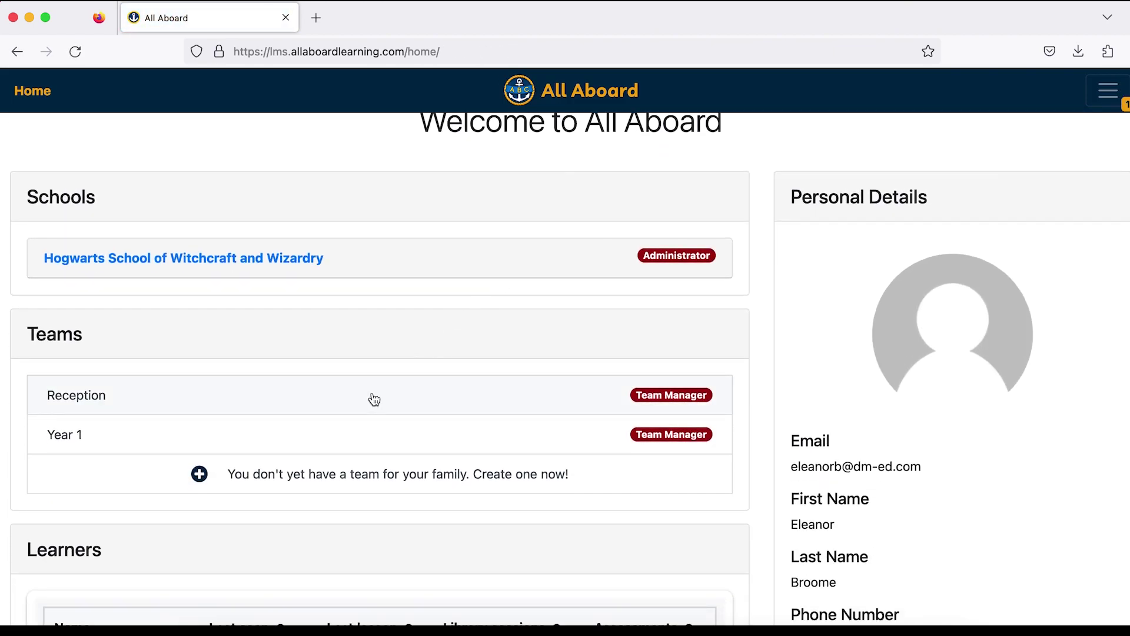
pyautogui.click(374, 400)
pyautogui.scroll(-6, 374, 400)
pyautogui.scroll(-7, 373, 400)
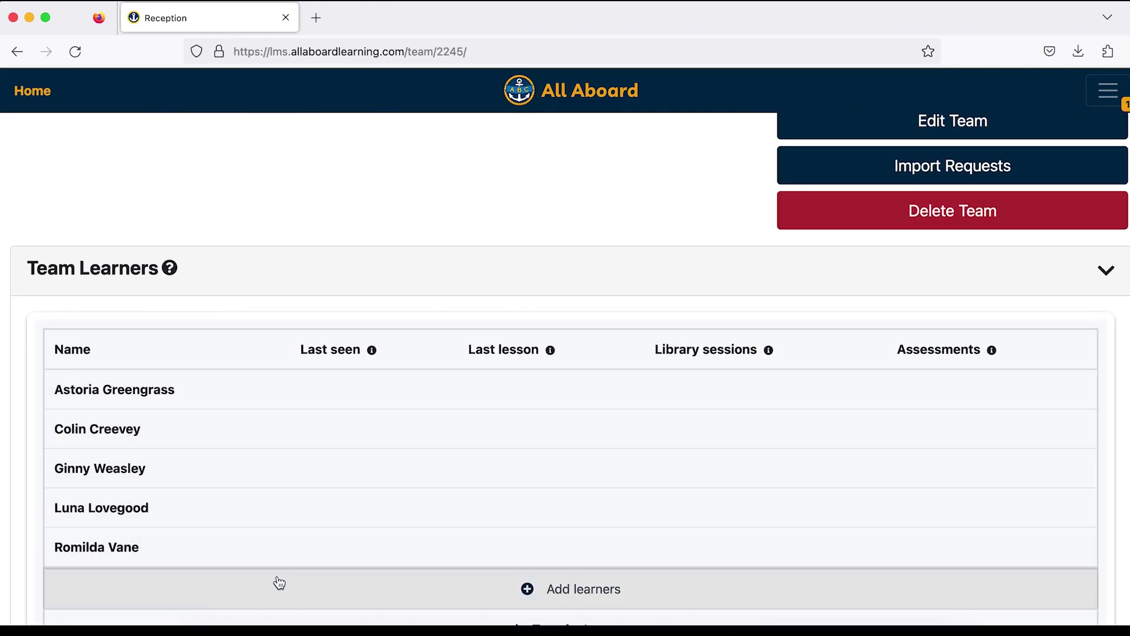
pyautogui.click(139, 403)
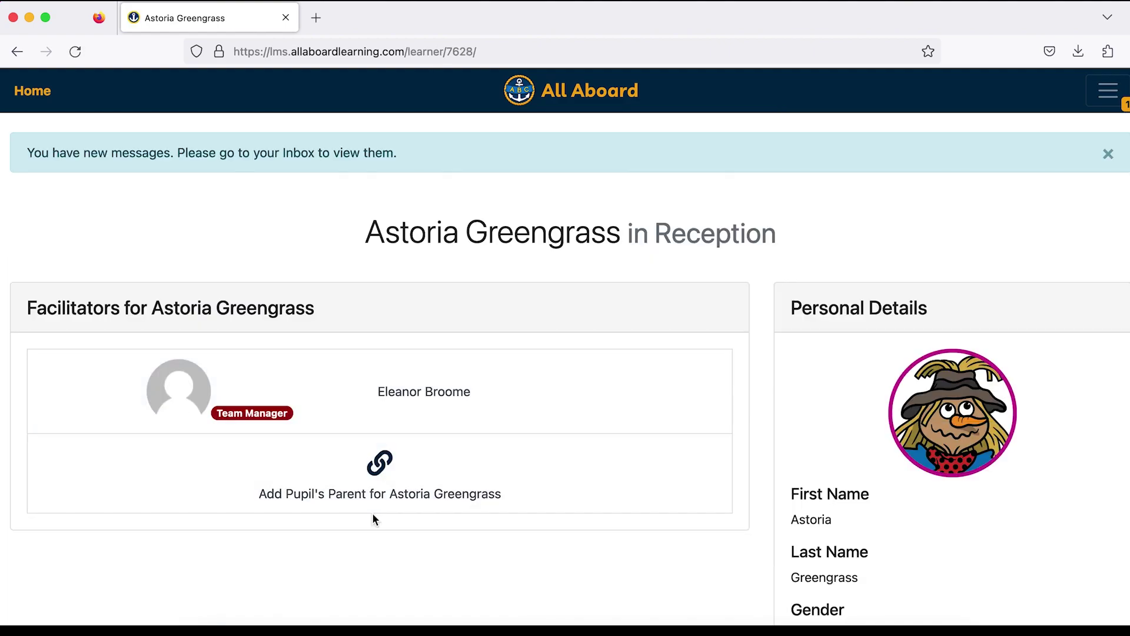
pyautogui.scroll(-2, 372, 518)
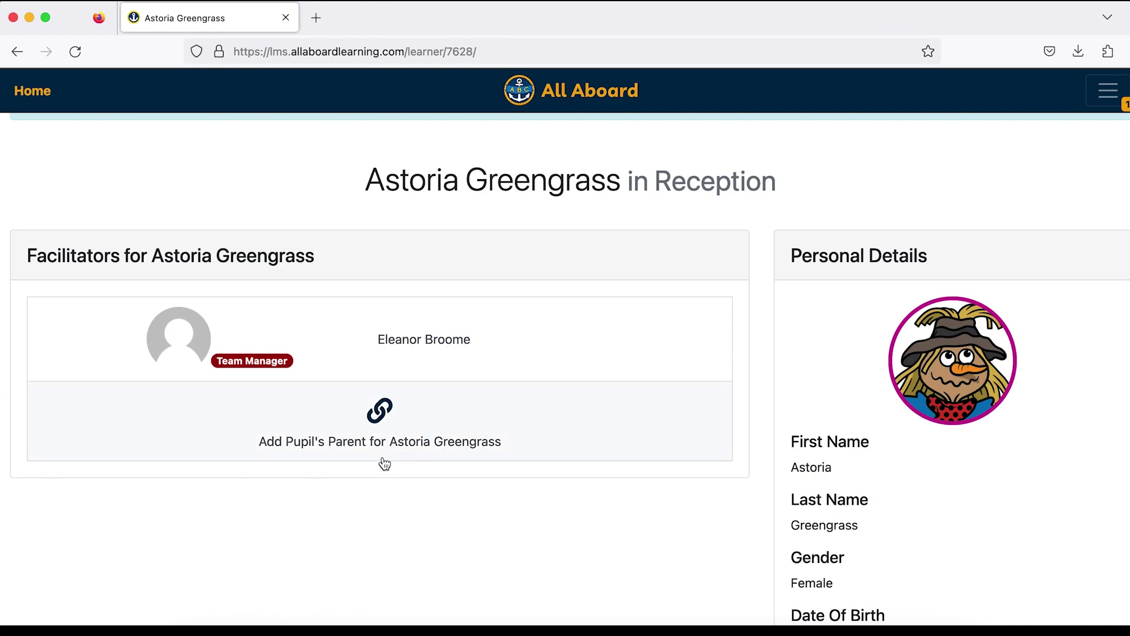
pyautogui.click(411, 426)
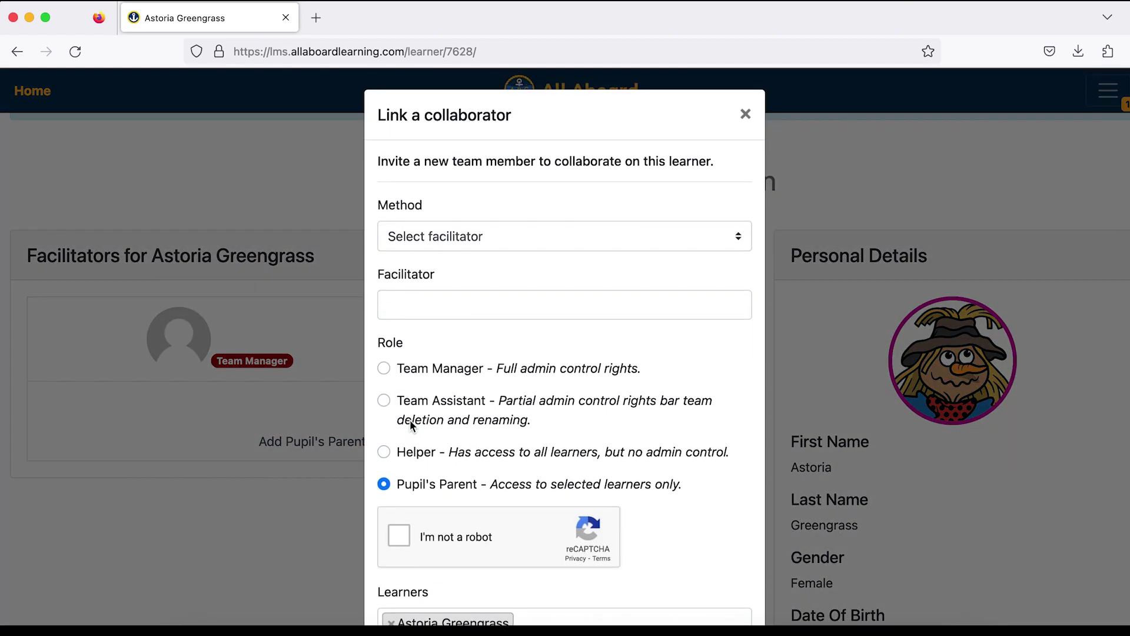
pyautogui.click(462, 234)
pyautogui.click(457, 251)
pyautogui.click(429, 310)
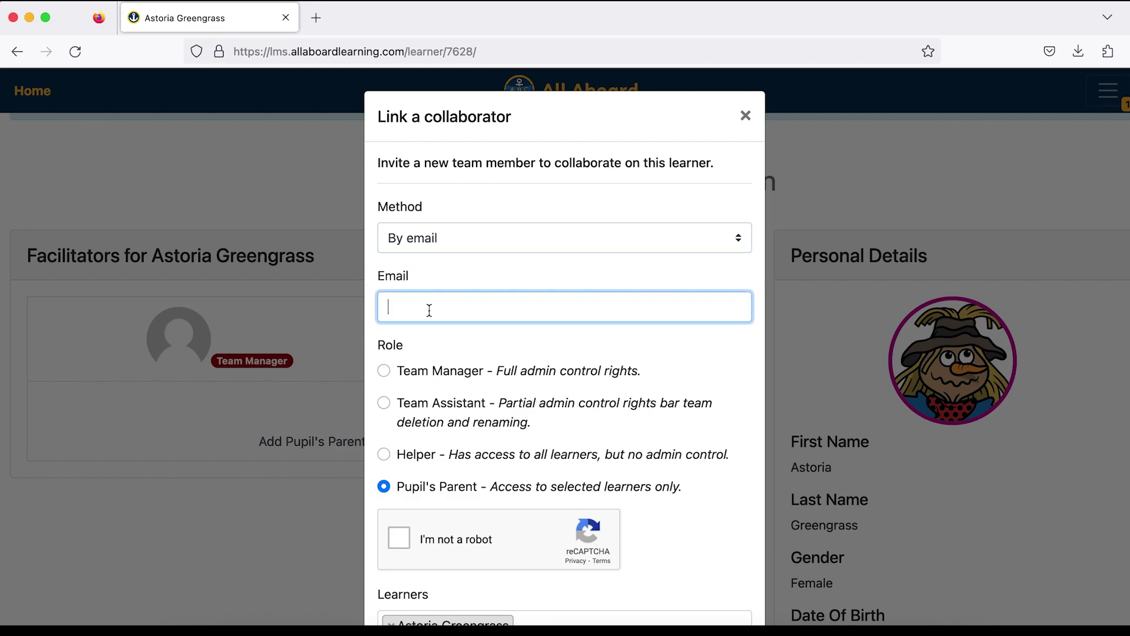
pyautogui.click(746, 116)
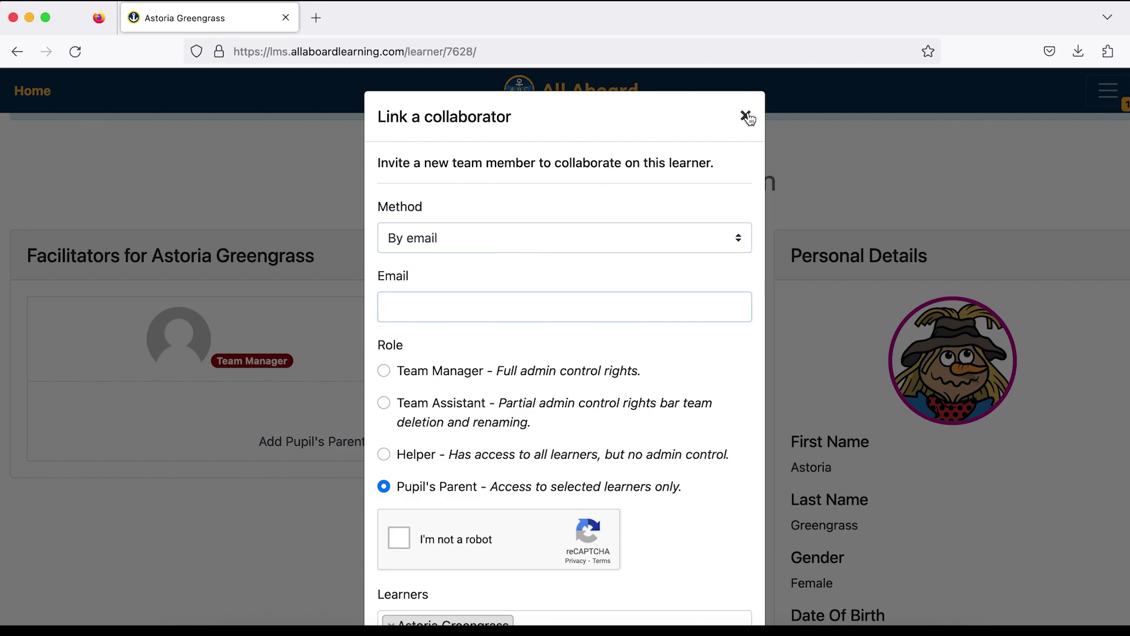